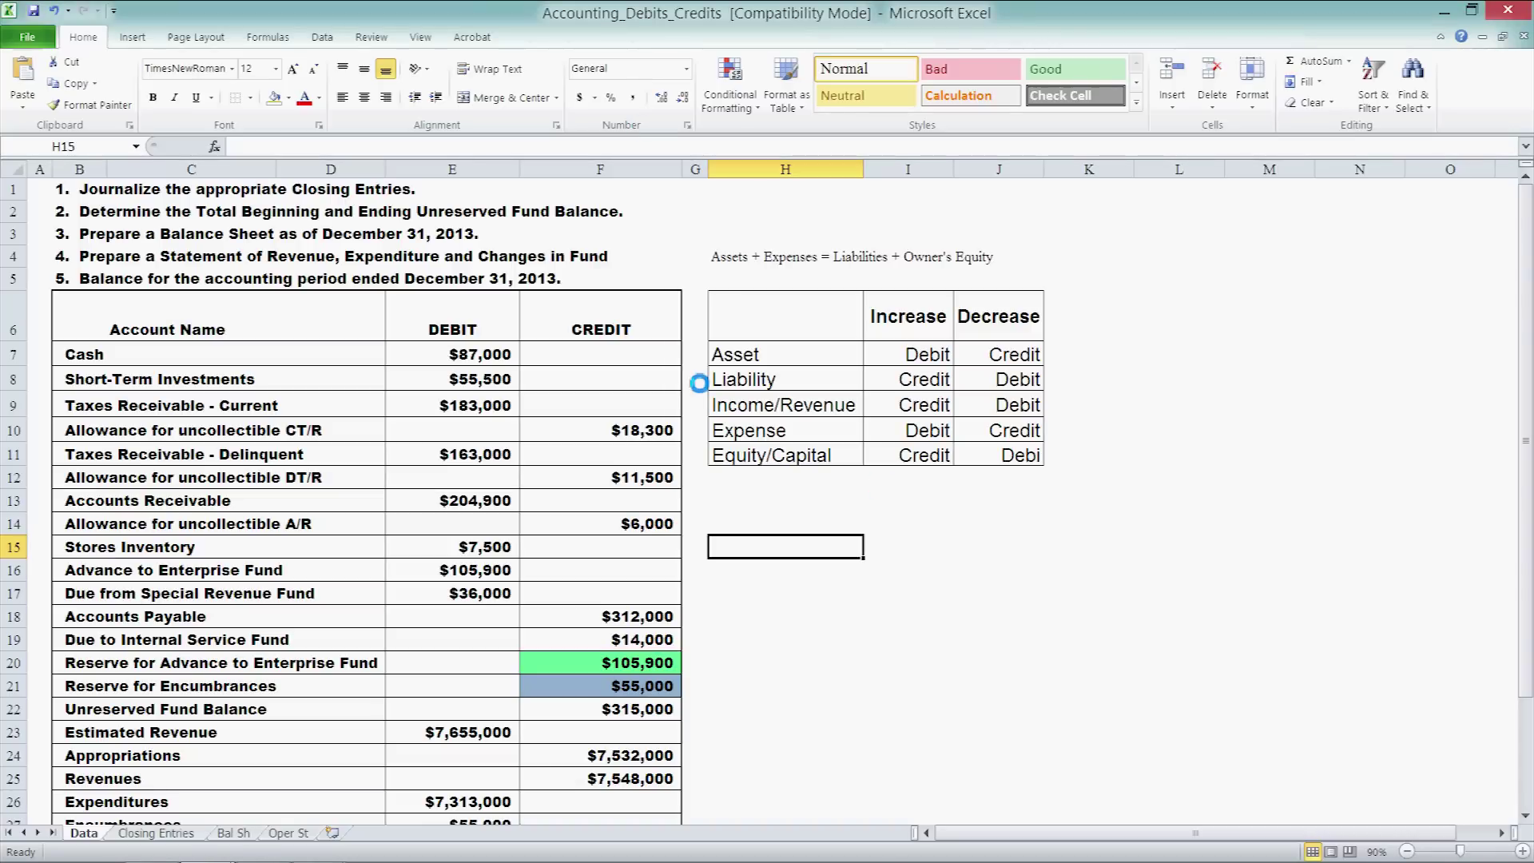
Review the debit/credit rules: assets and expenses increase by Debit, liabilities and equity by Credit
scroll(687, 392, down, 5)
drag(737, 345, 1007, 447)
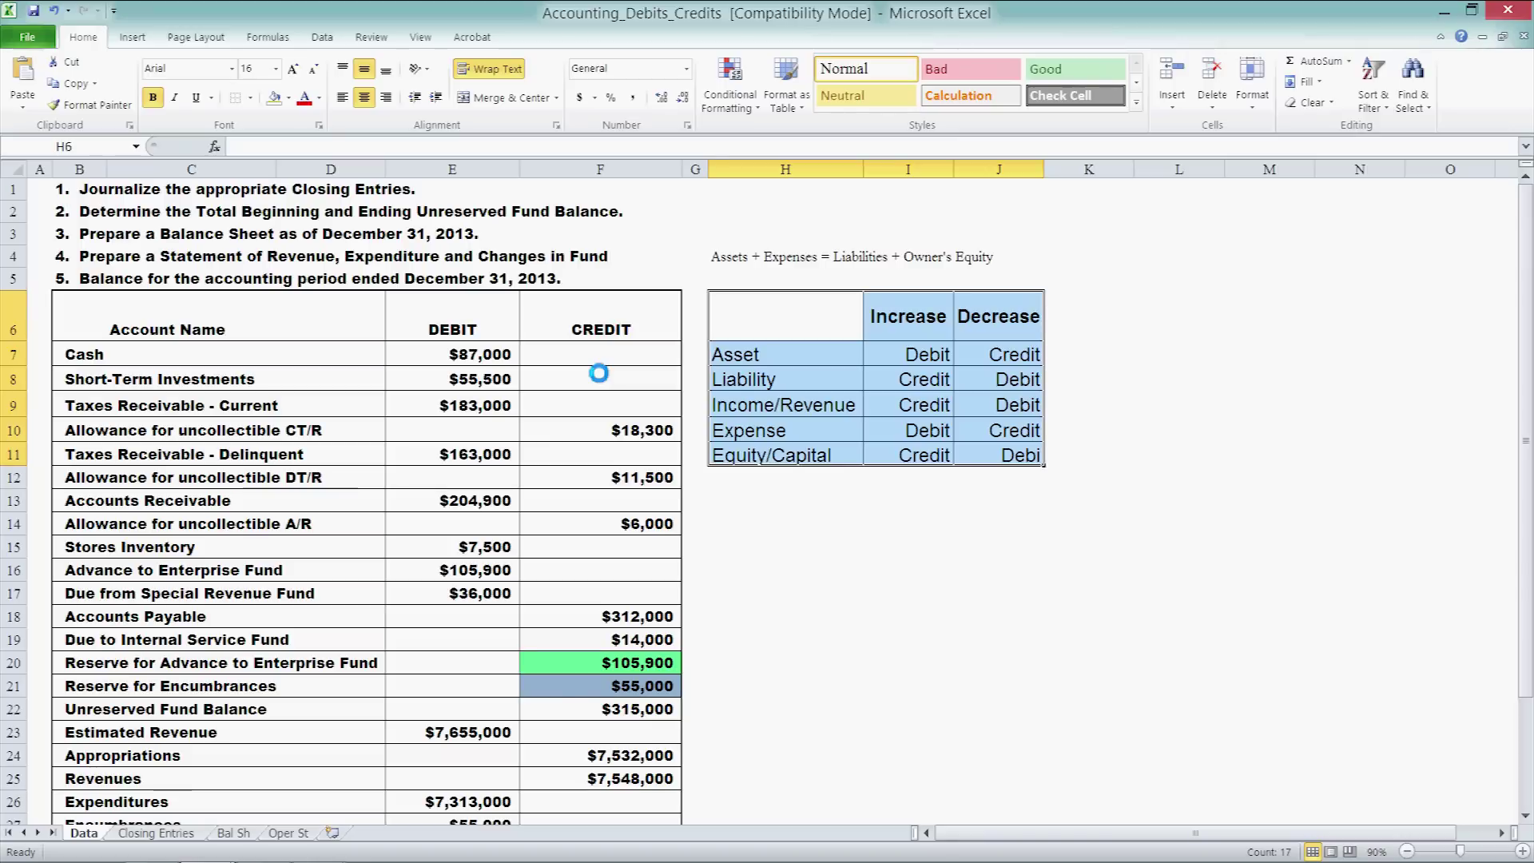
click(926, 457)
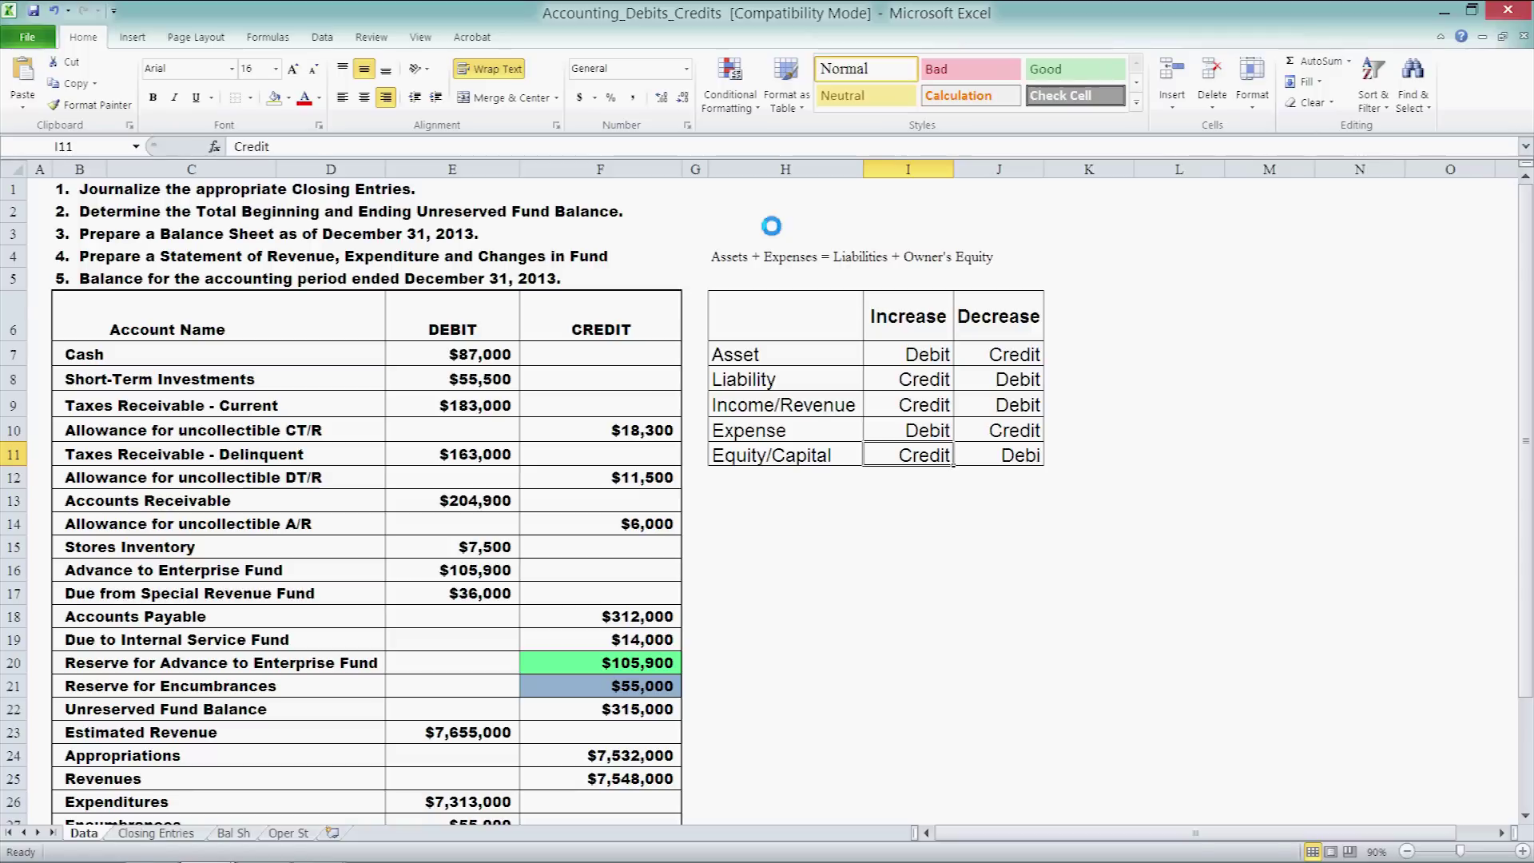
drag(859, 350, 999, 355)
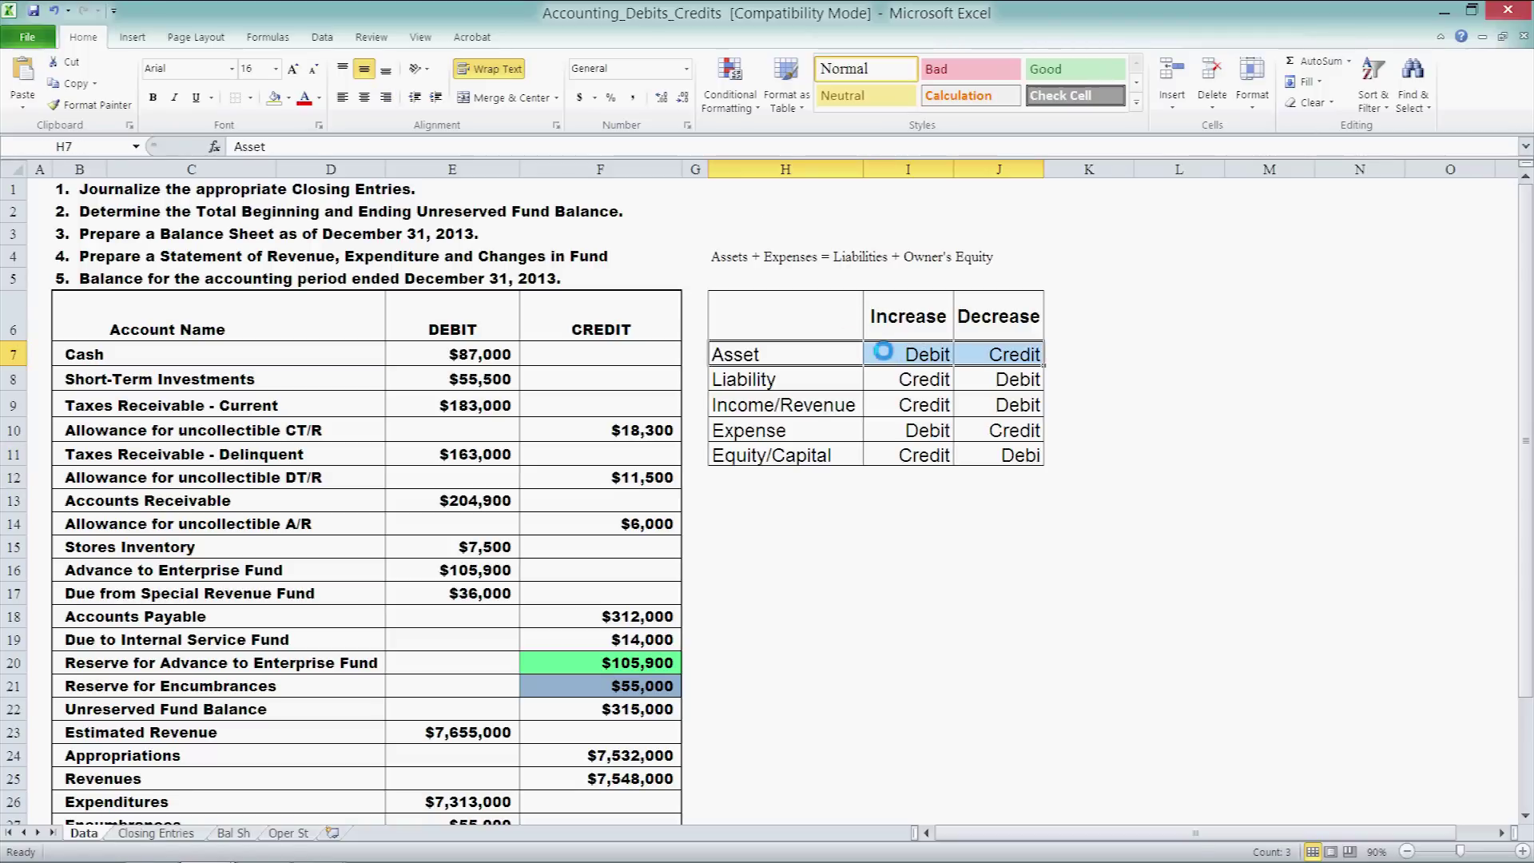
click(886, 434)
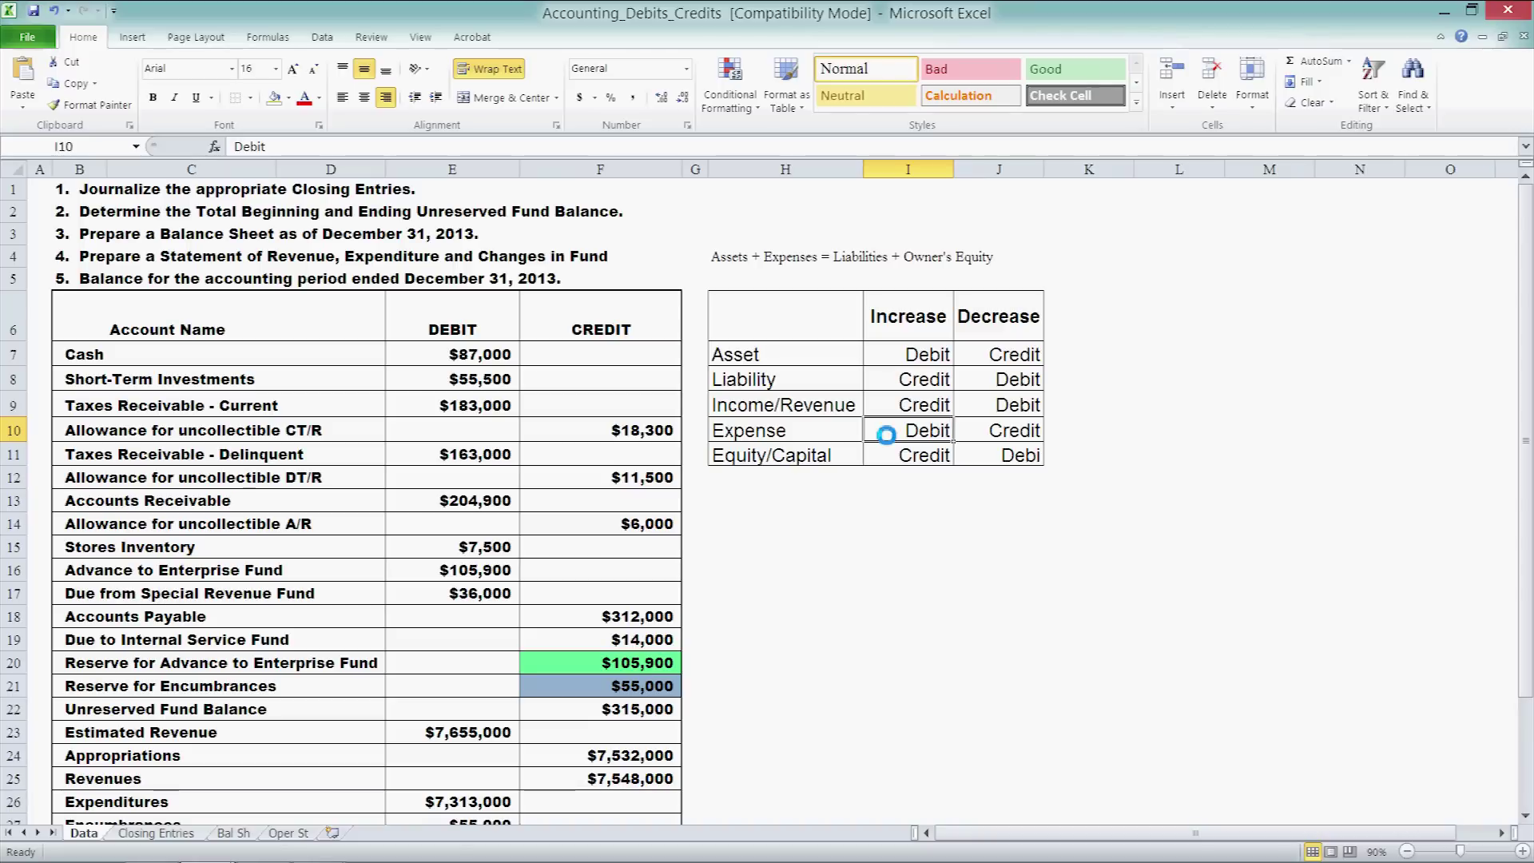
click(895, 383)
click(897, 462)
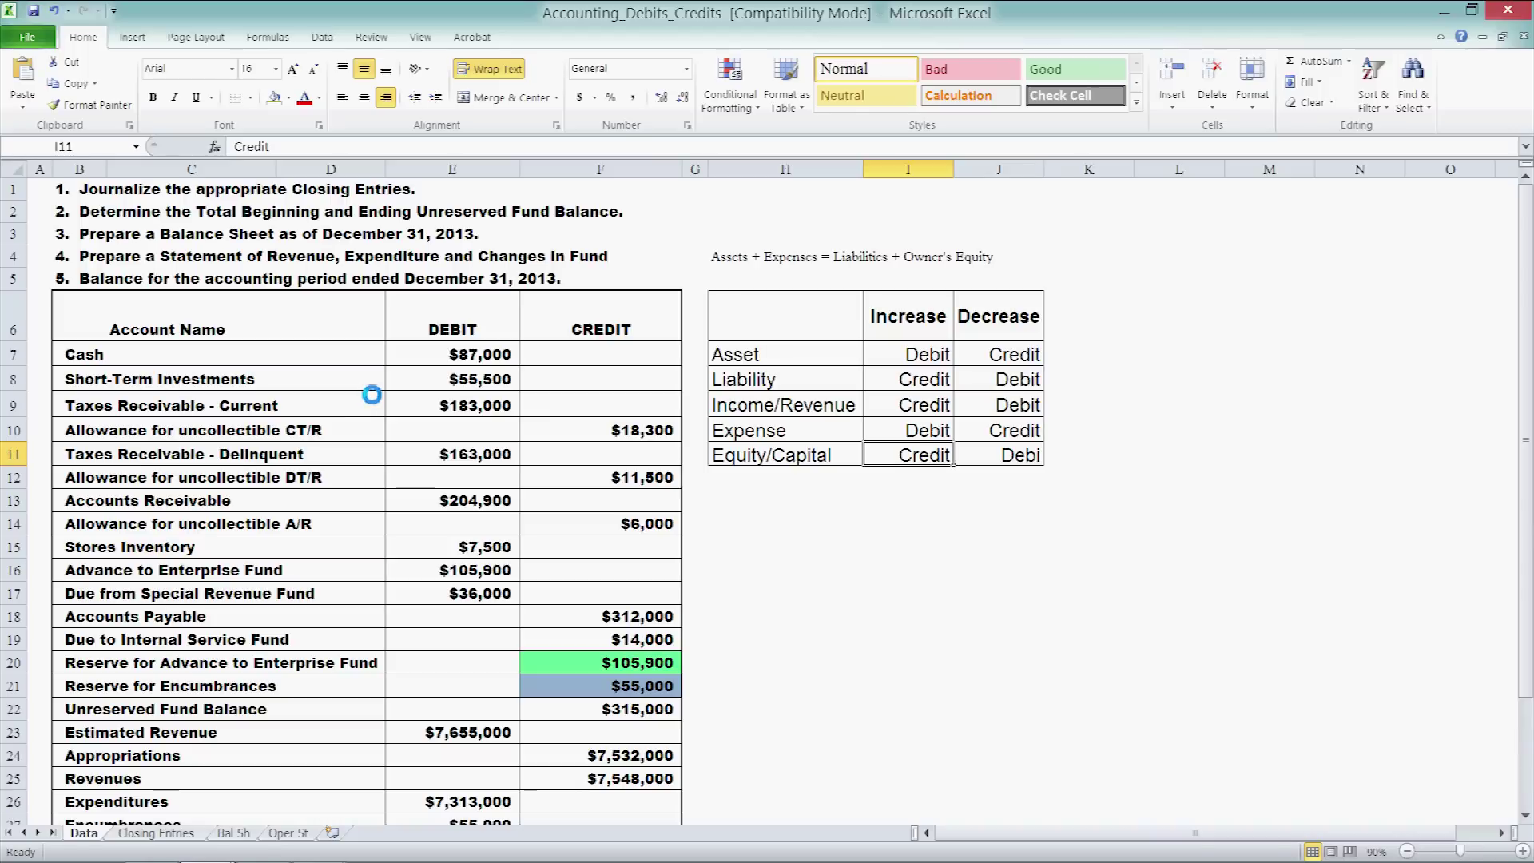
Examine the Reserve for Advance to Enterprise Fund and Reserve for Encumbrances accounts, then go to Closing Entries
scroll(343, 408, down, 4)
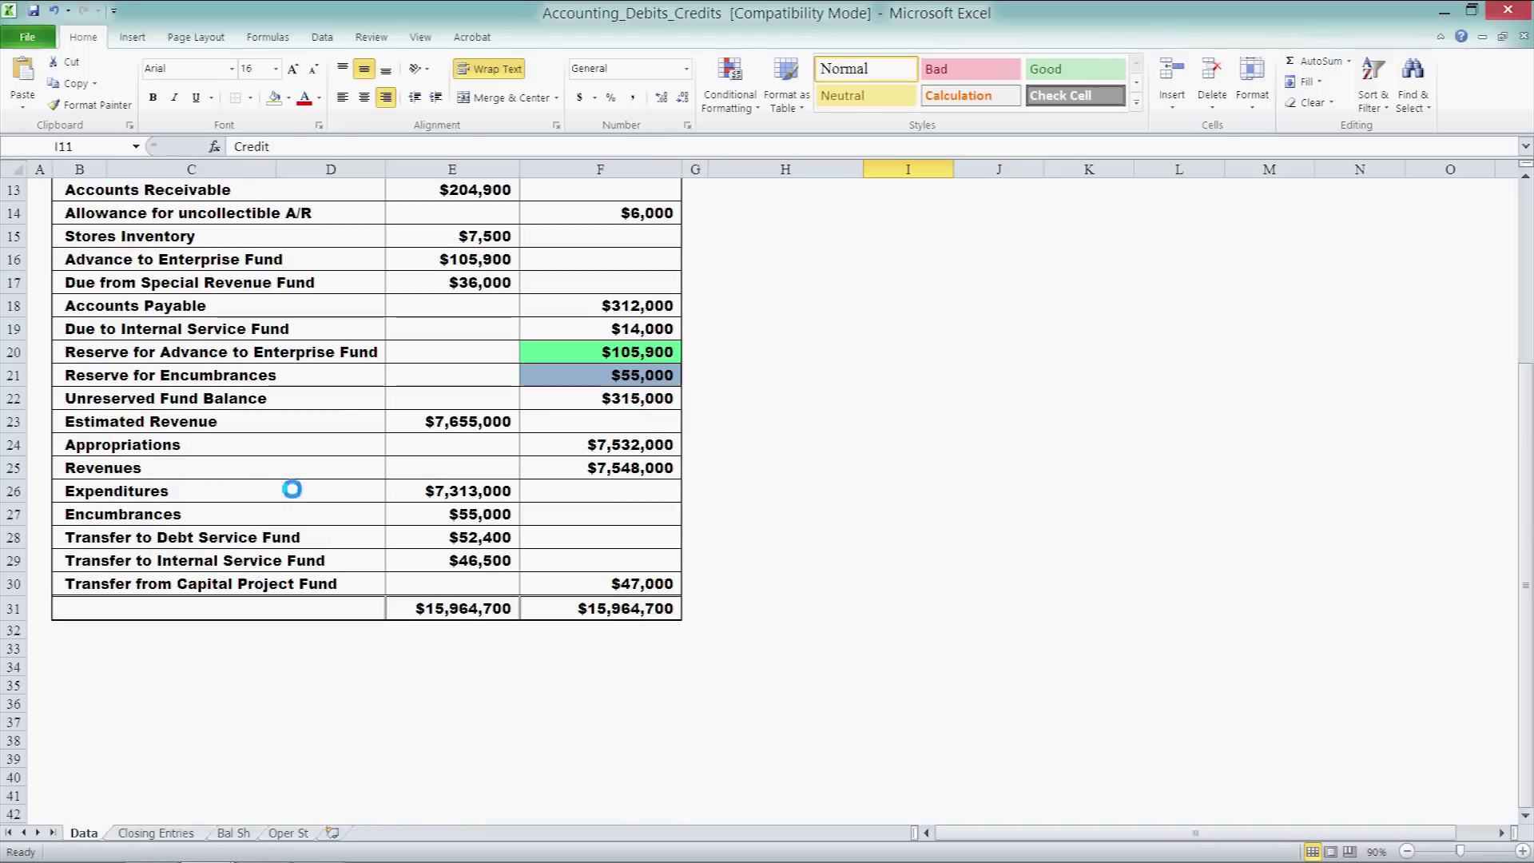
scroll(391, 526, up, 4)
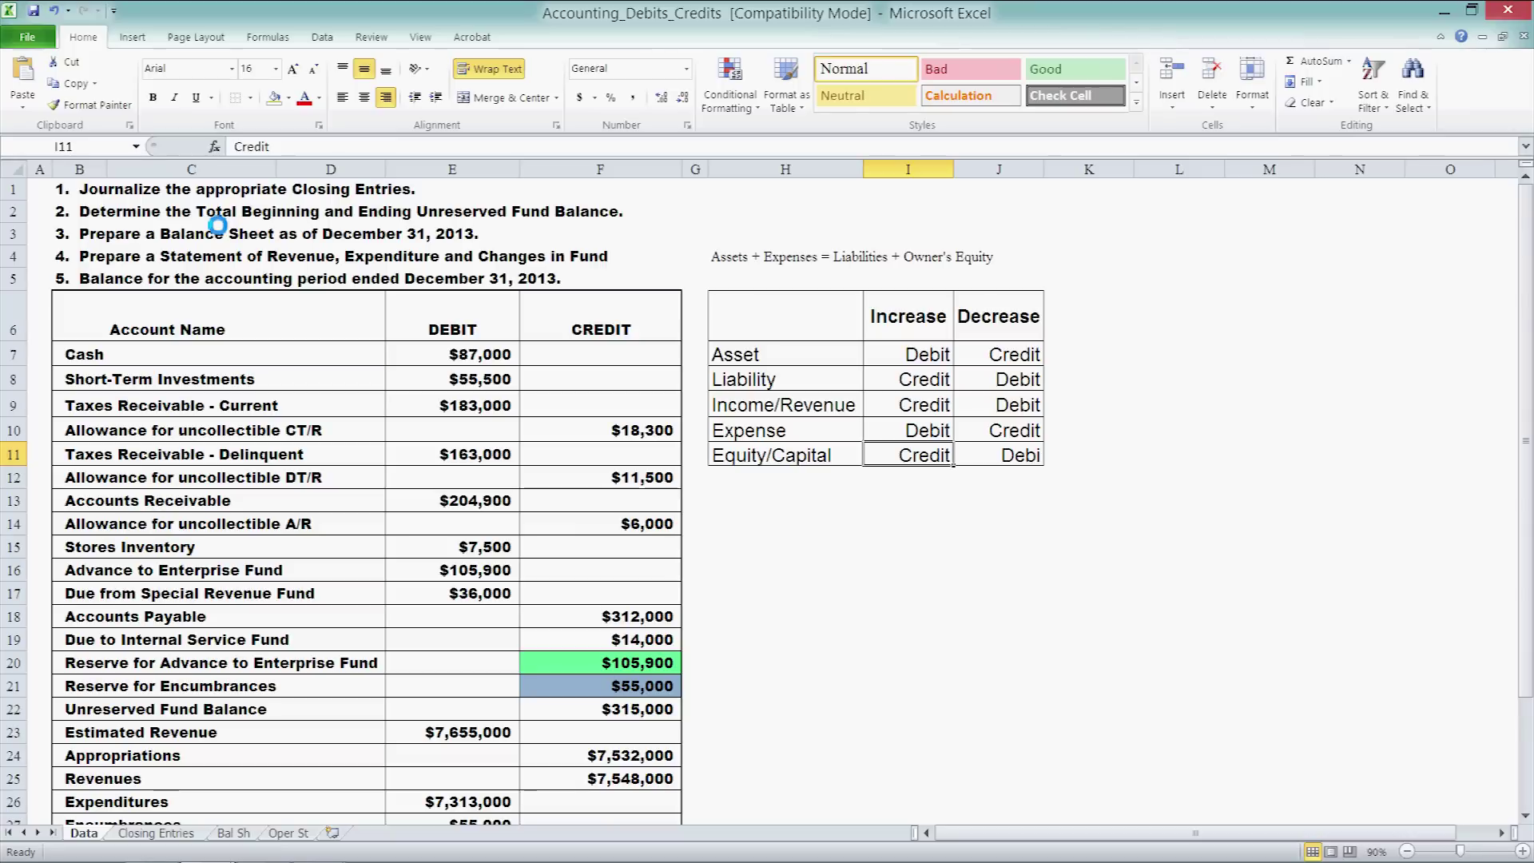
scroll(558, 582, down, 3)
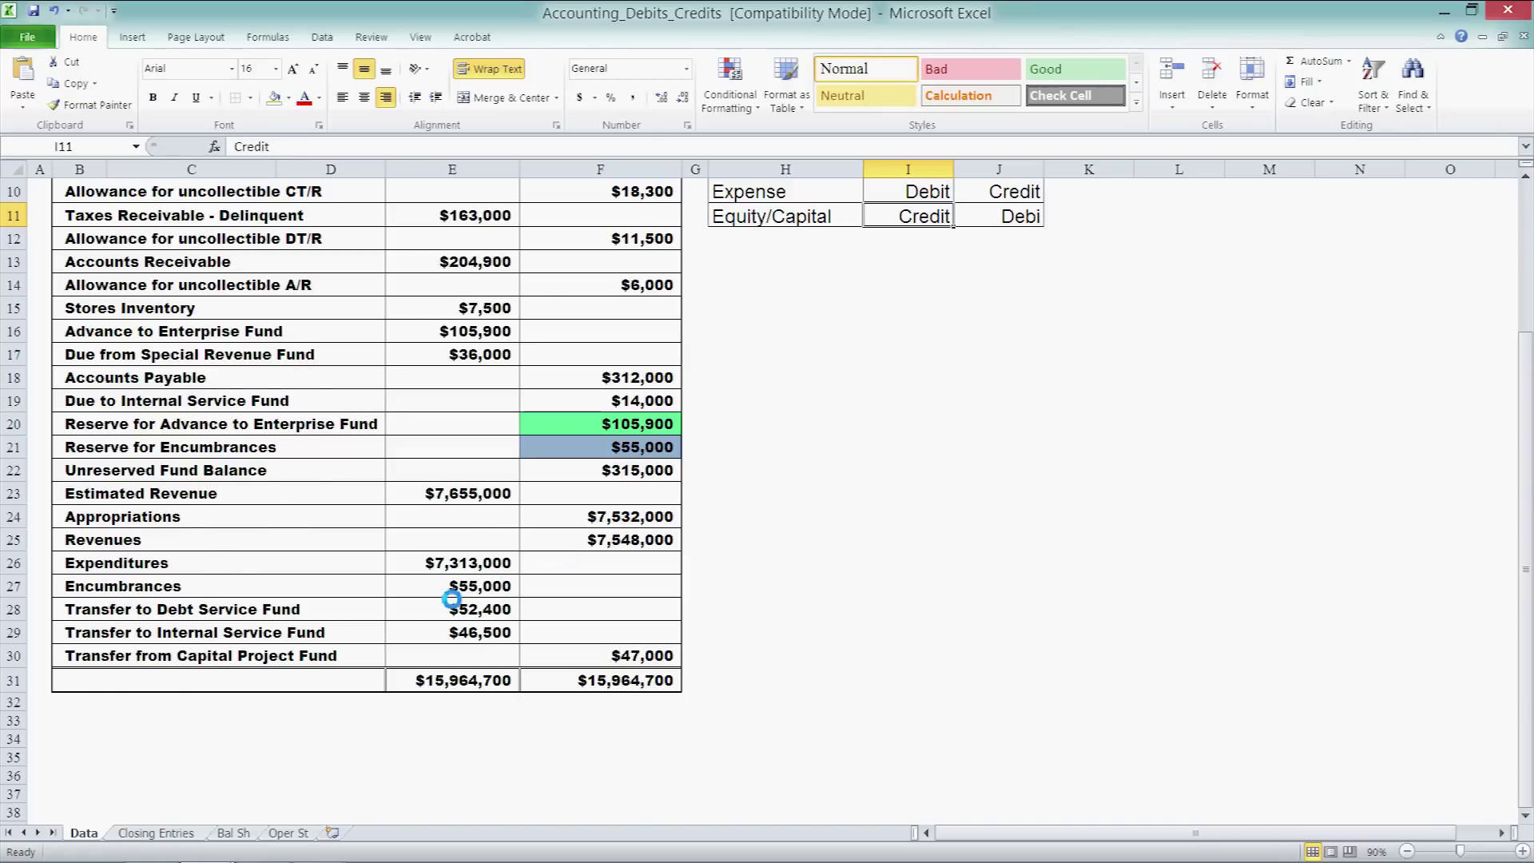
scroll(452, 598, up, 2)
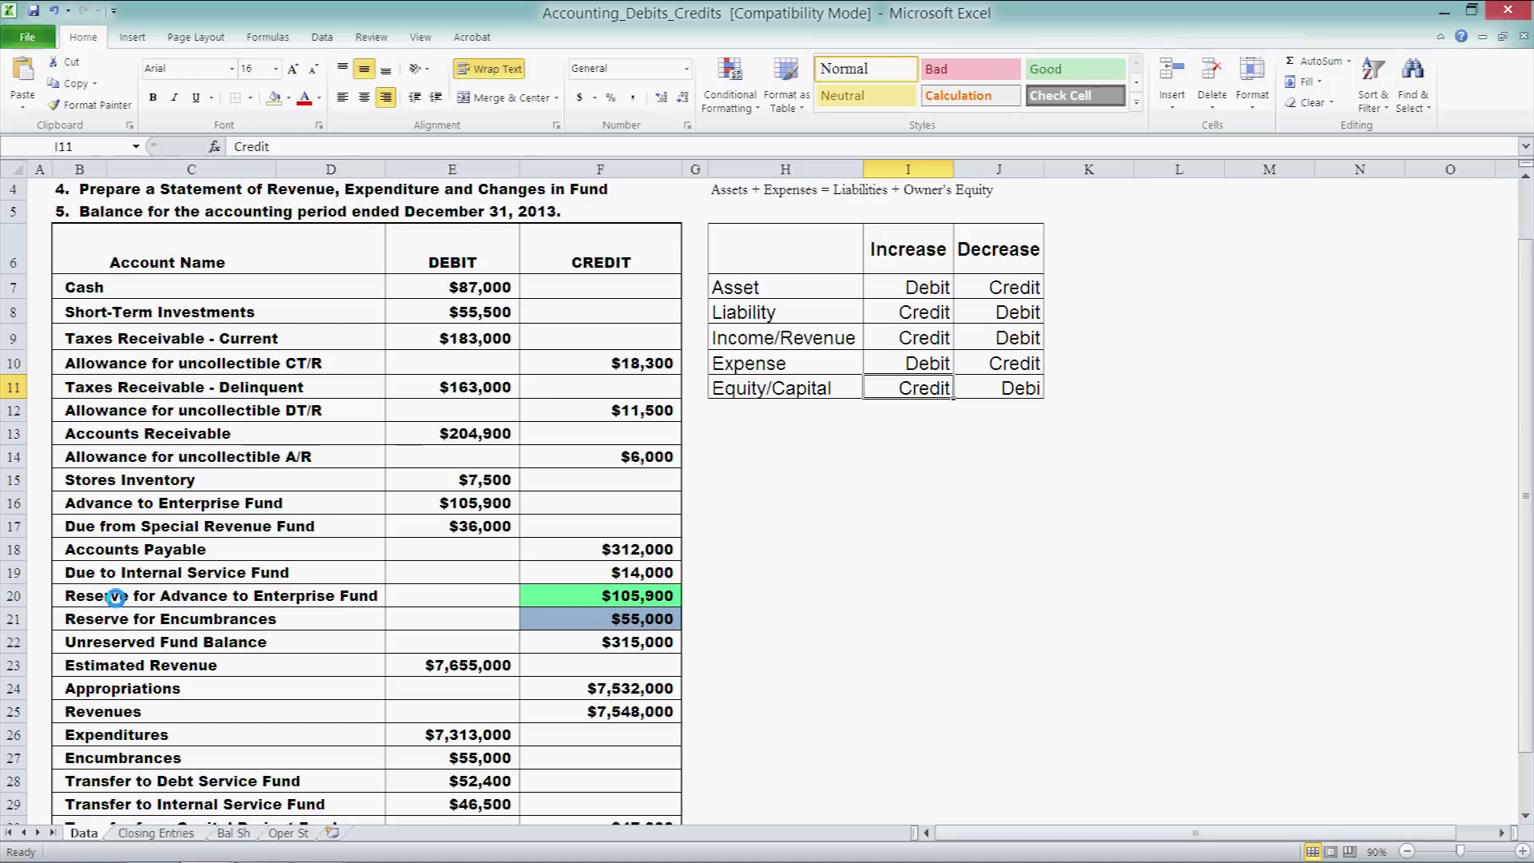
click(163, 601)
click(119, 614)
click(62, 625)
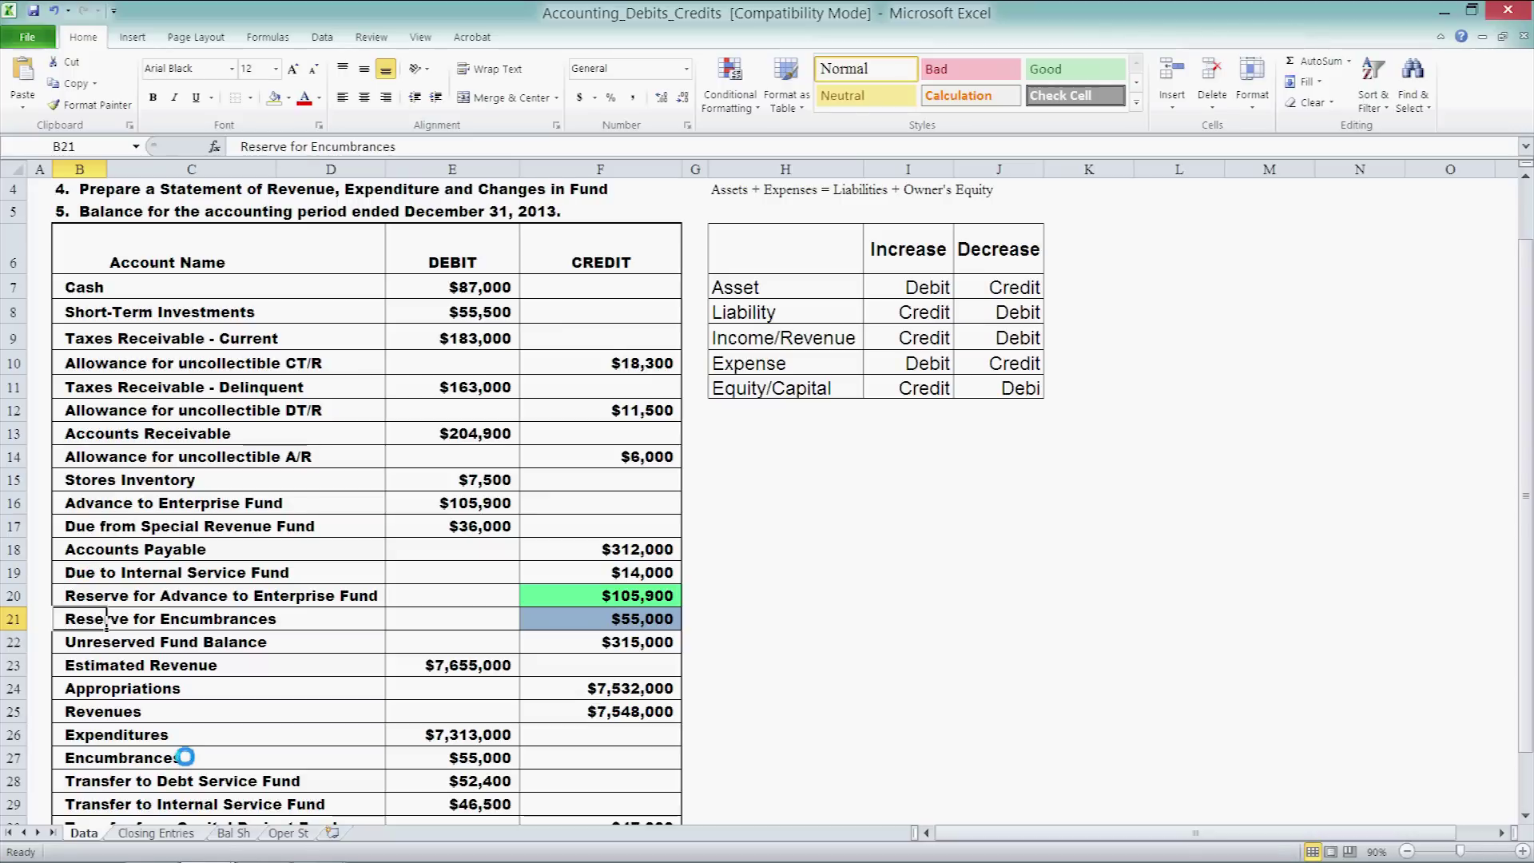
click(188, 834)
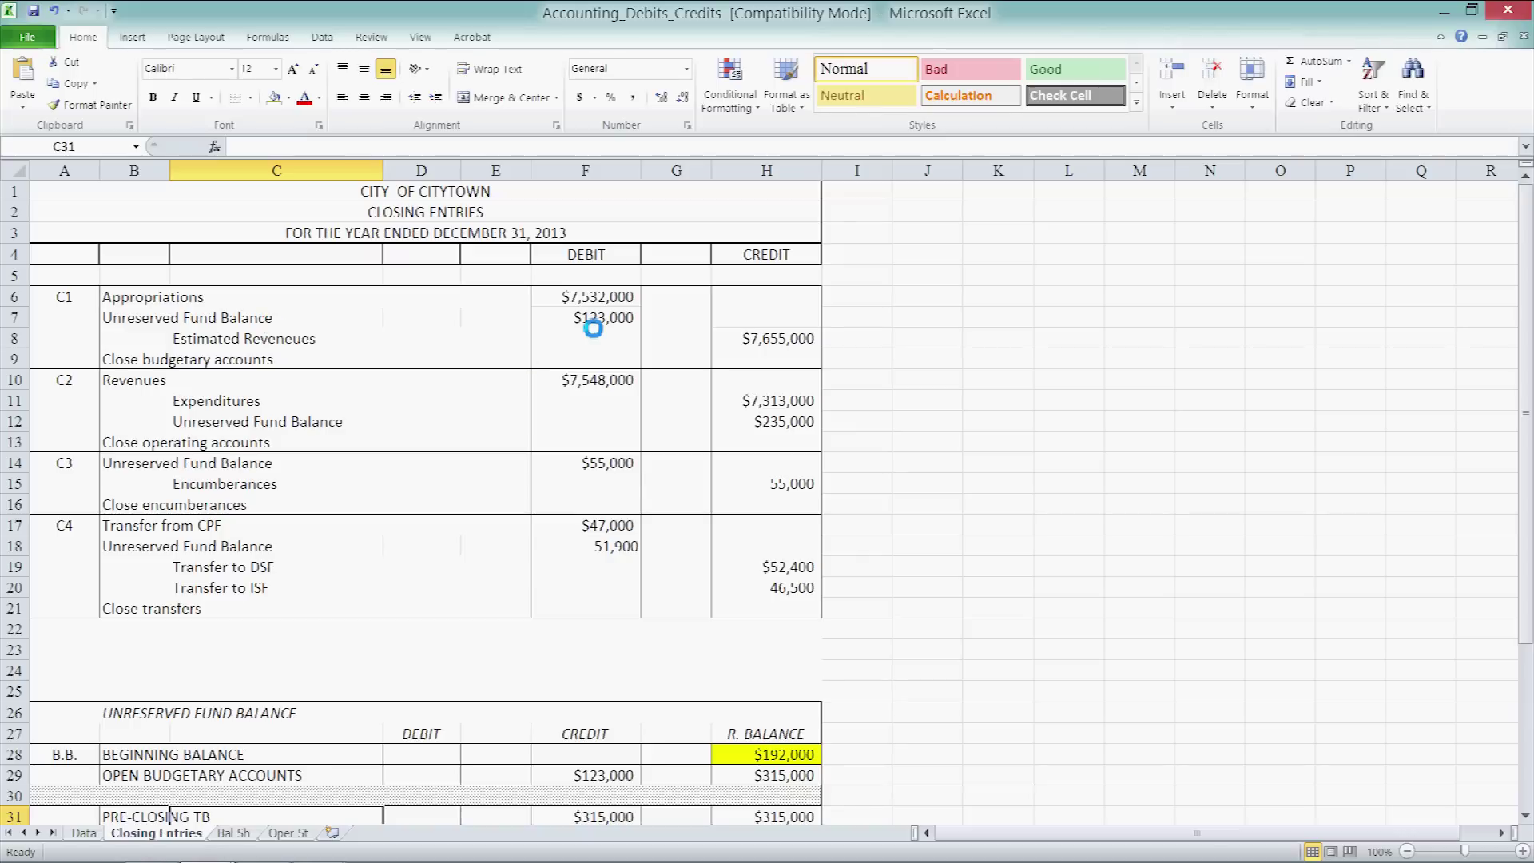
Verify entry C1's $123,000 debit is $7,655,000 Estimated Revenues minus Appropriations, then return to Data
click(302, 339)
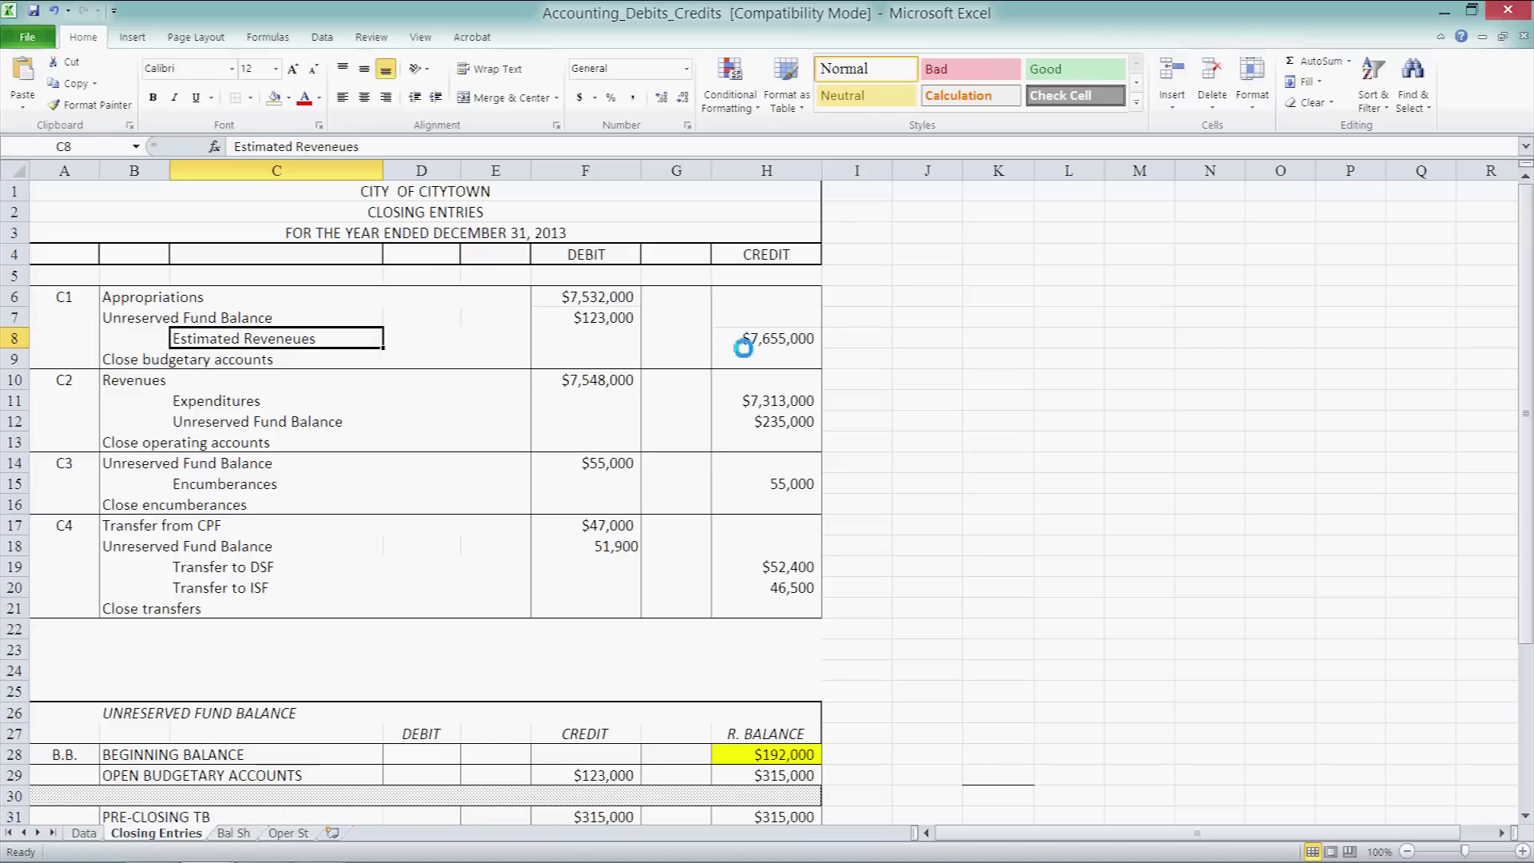
click(804, 352)
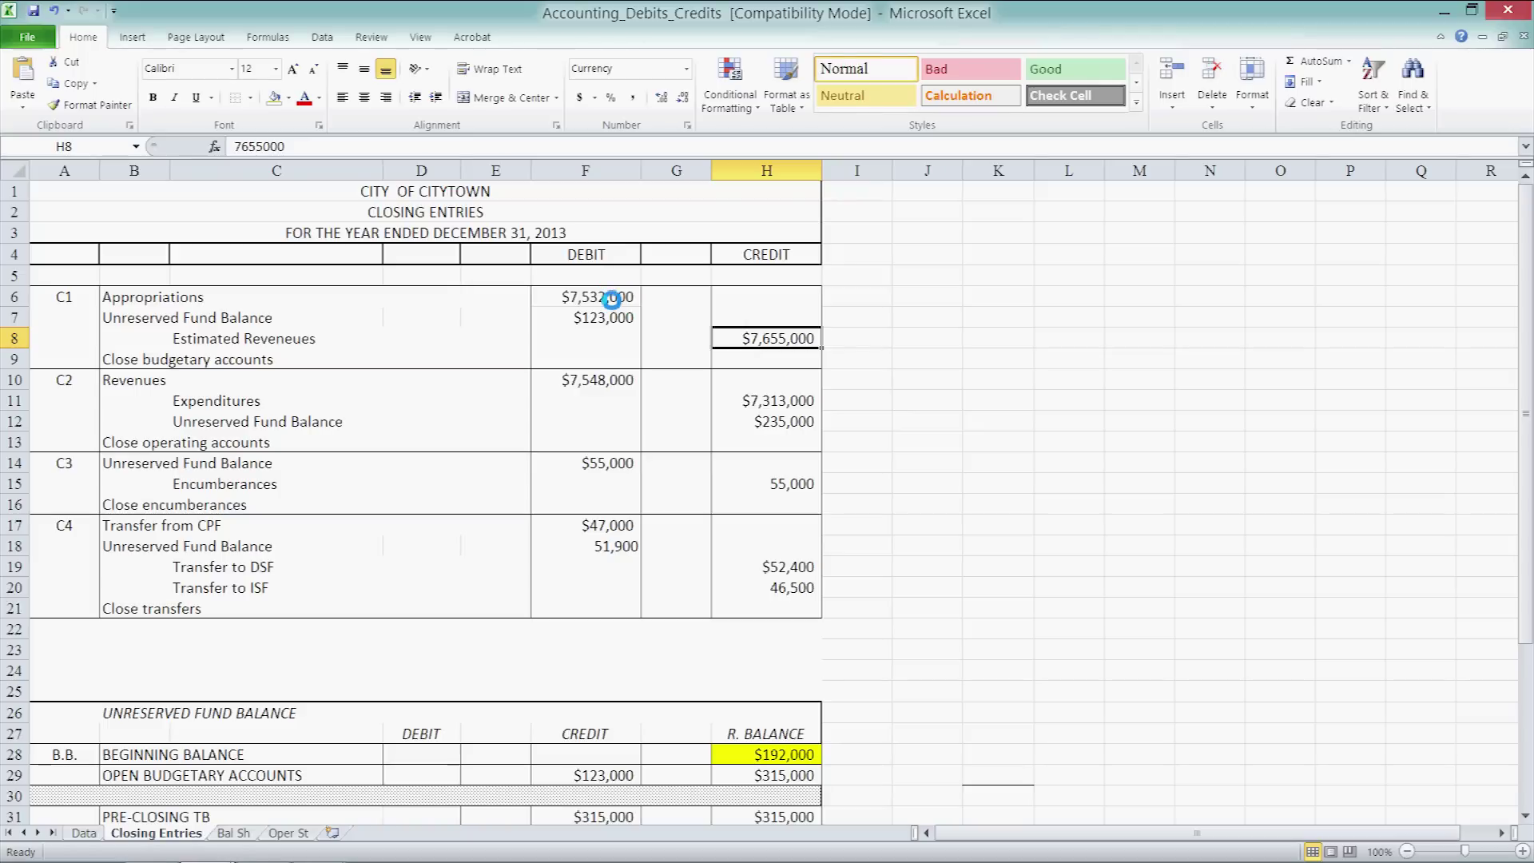
click(601, 325)
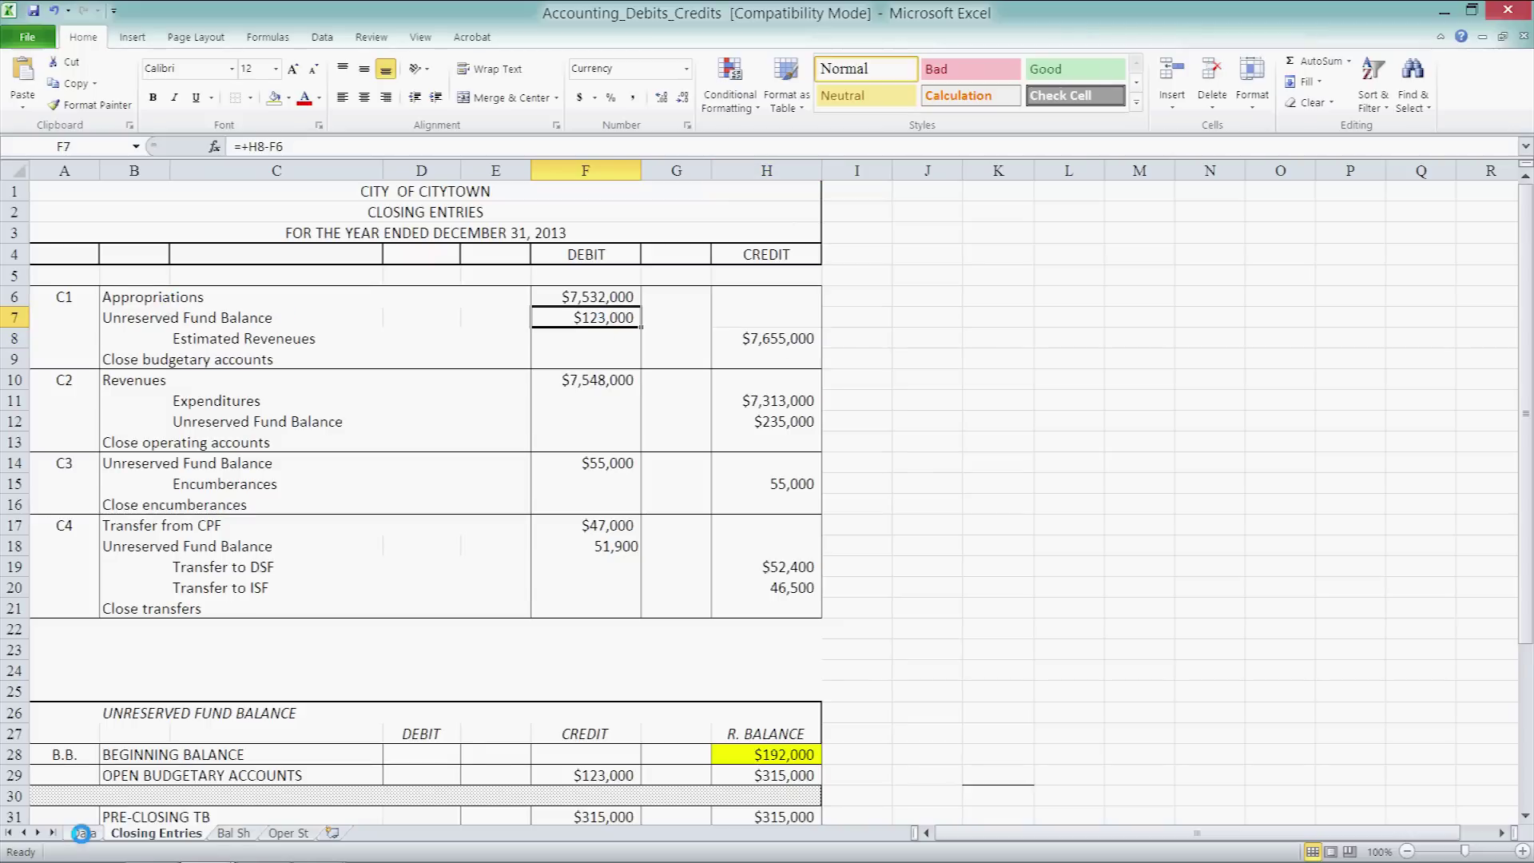
click(82, 834)
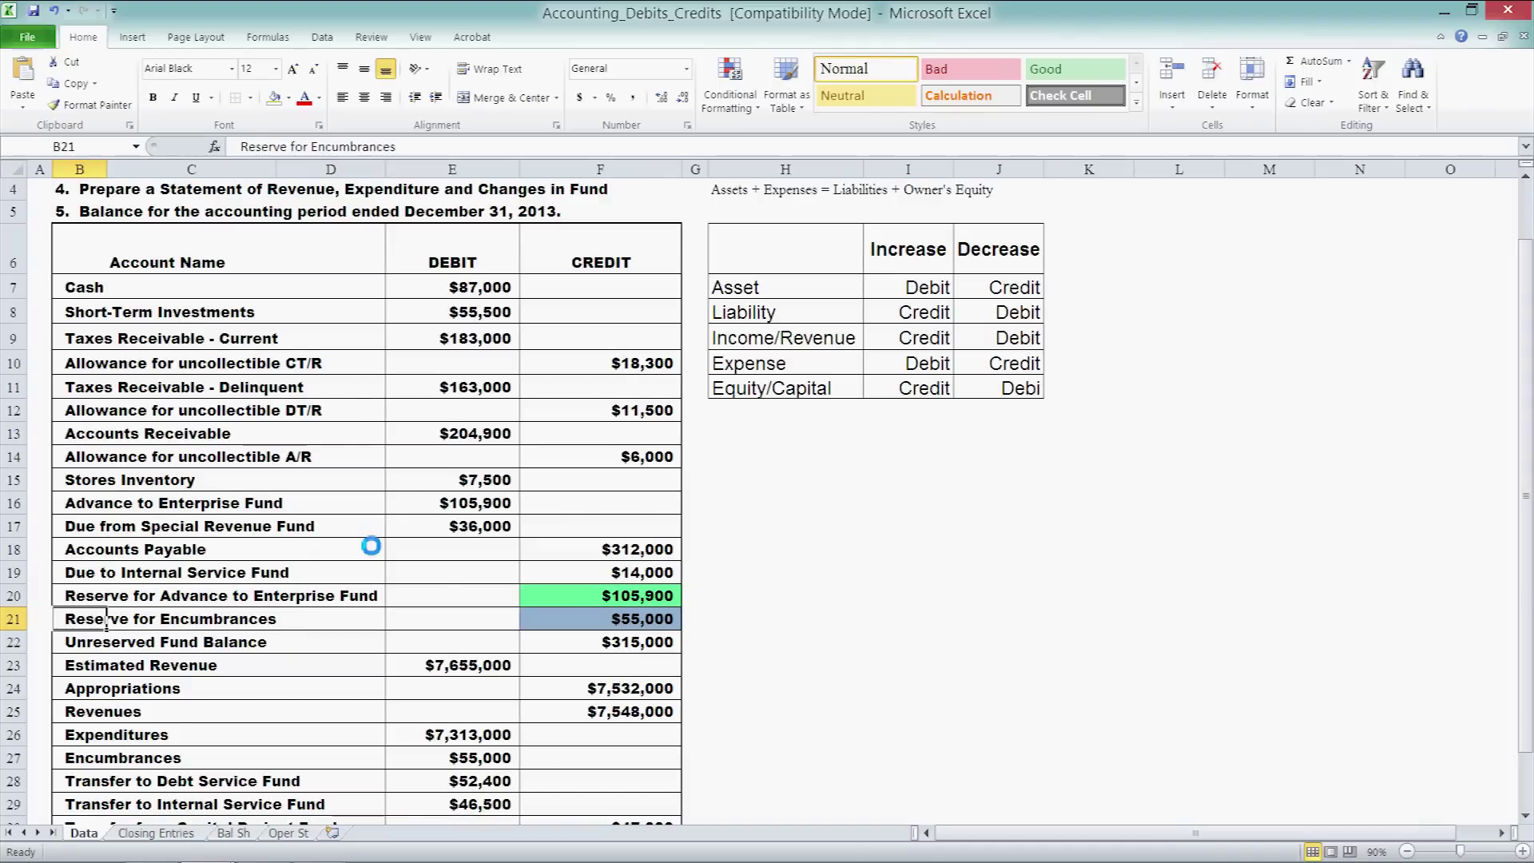
Check the Data sheet's $7,532,000 Appropriations row against entry C1, then return to Closing Entries
scroll(371, 546, down, 3)
scroll(437, 514, up, 1)
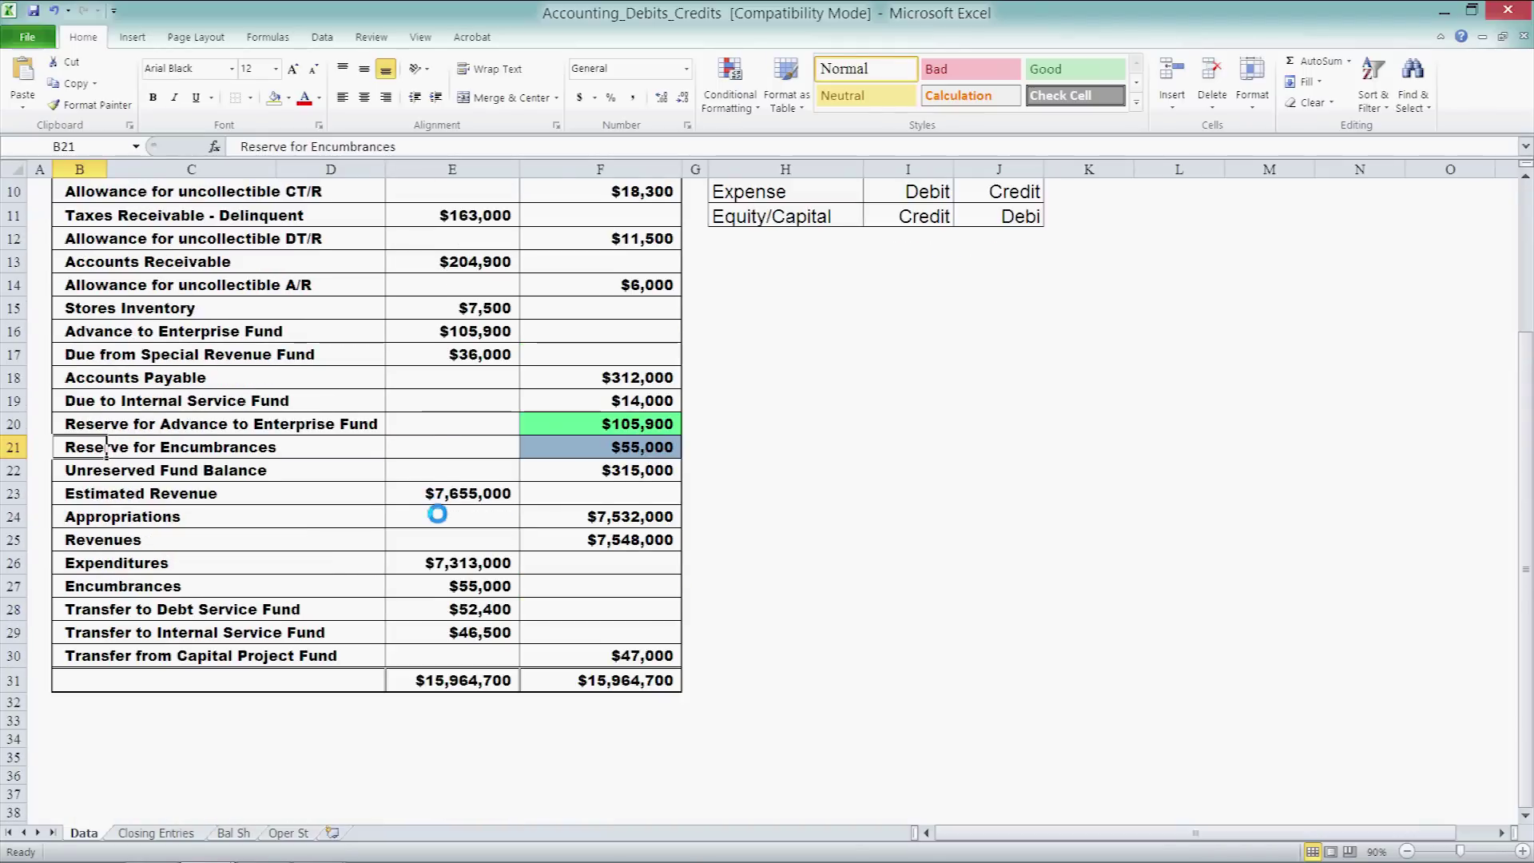
scroll(437, 514, up, 3)
scroll(431, 535, down, 1)
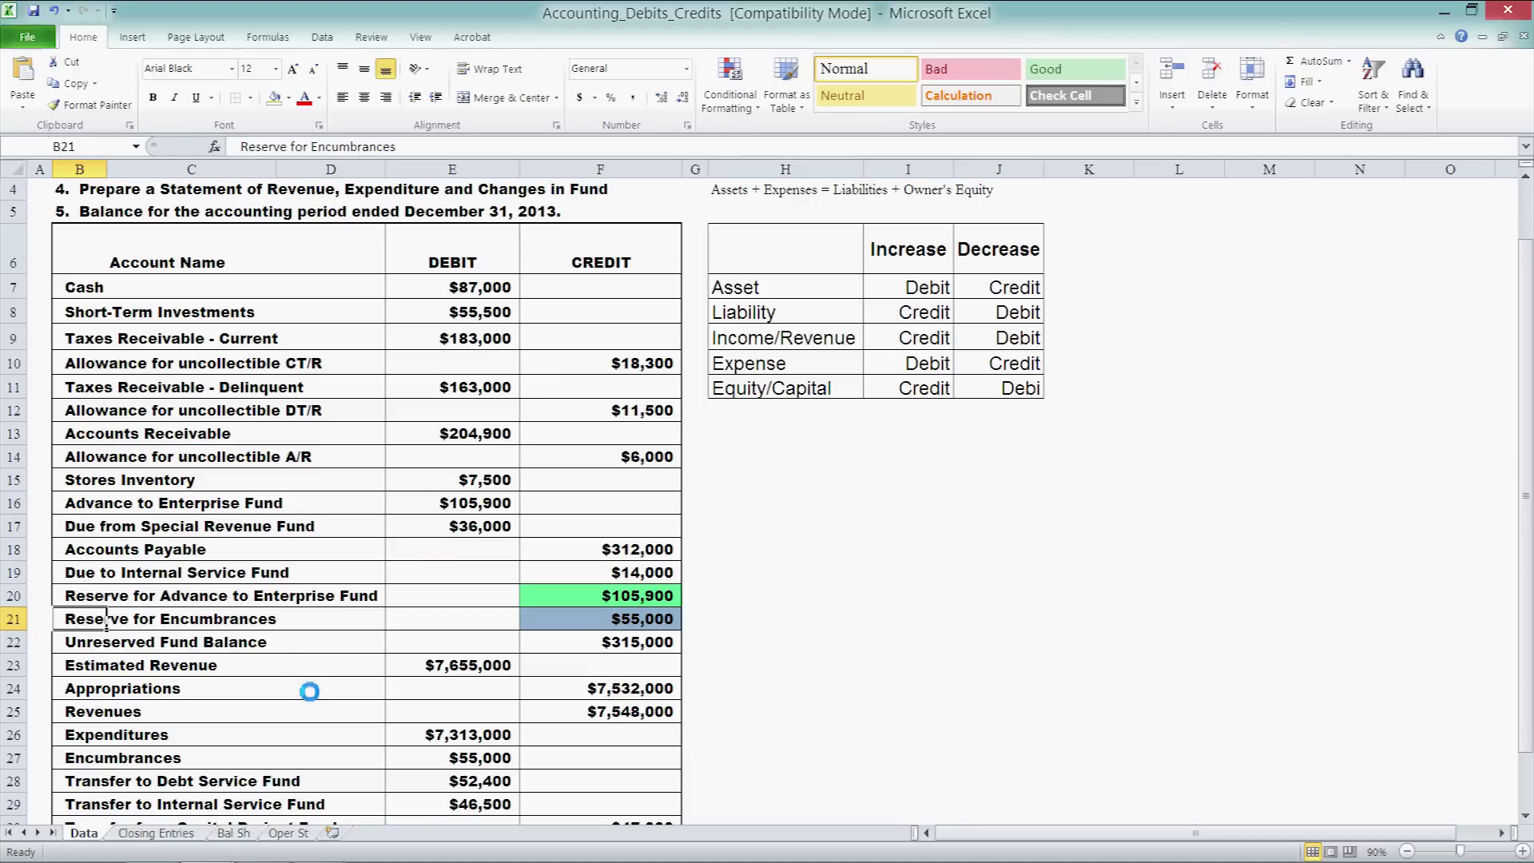
drag(250, 692, 616, 688)
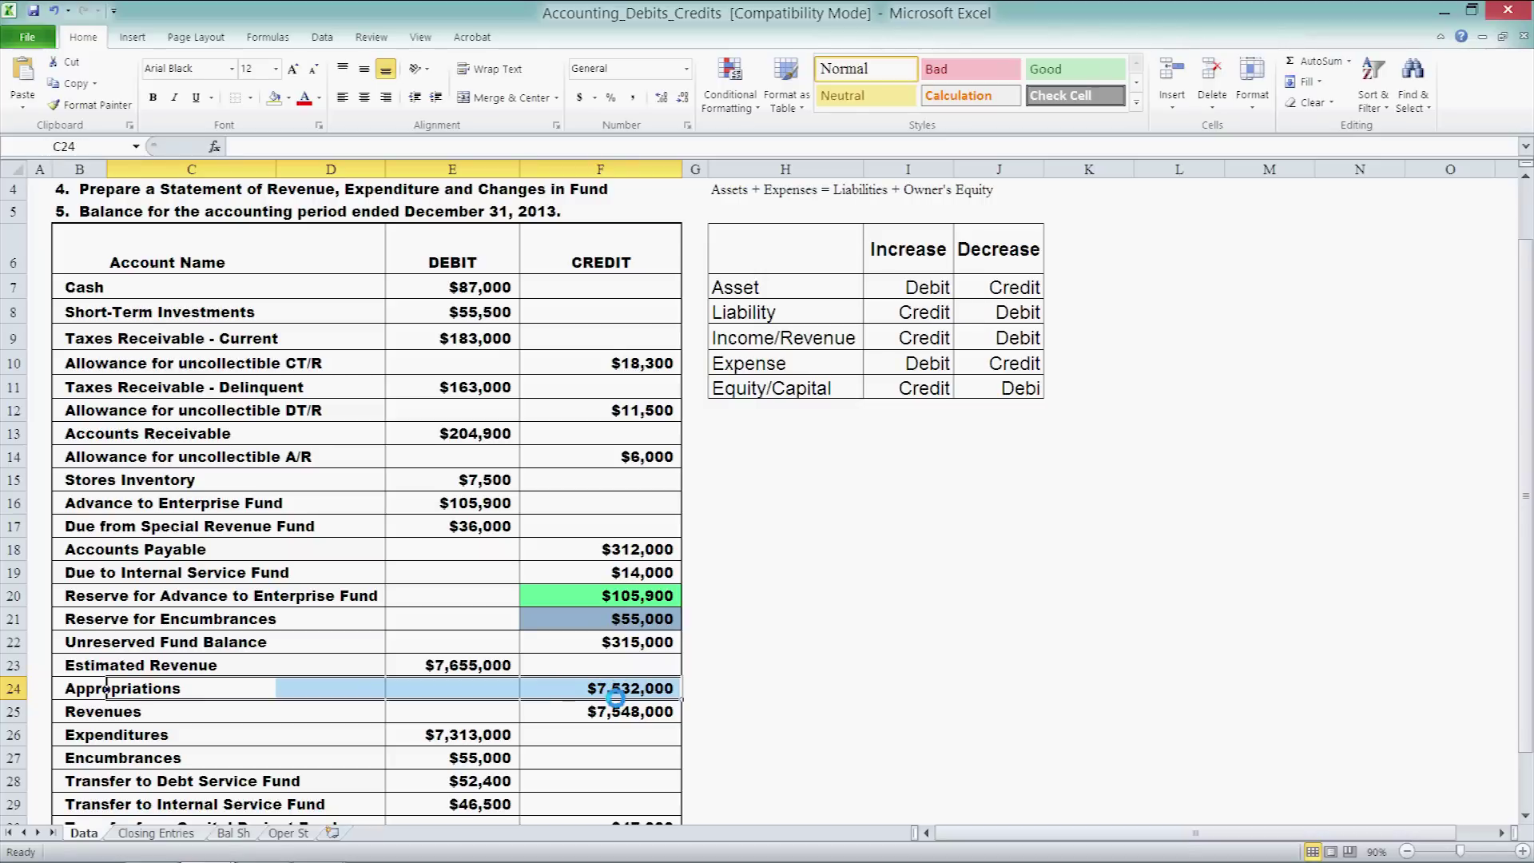
key(ctrl+Page_Down)
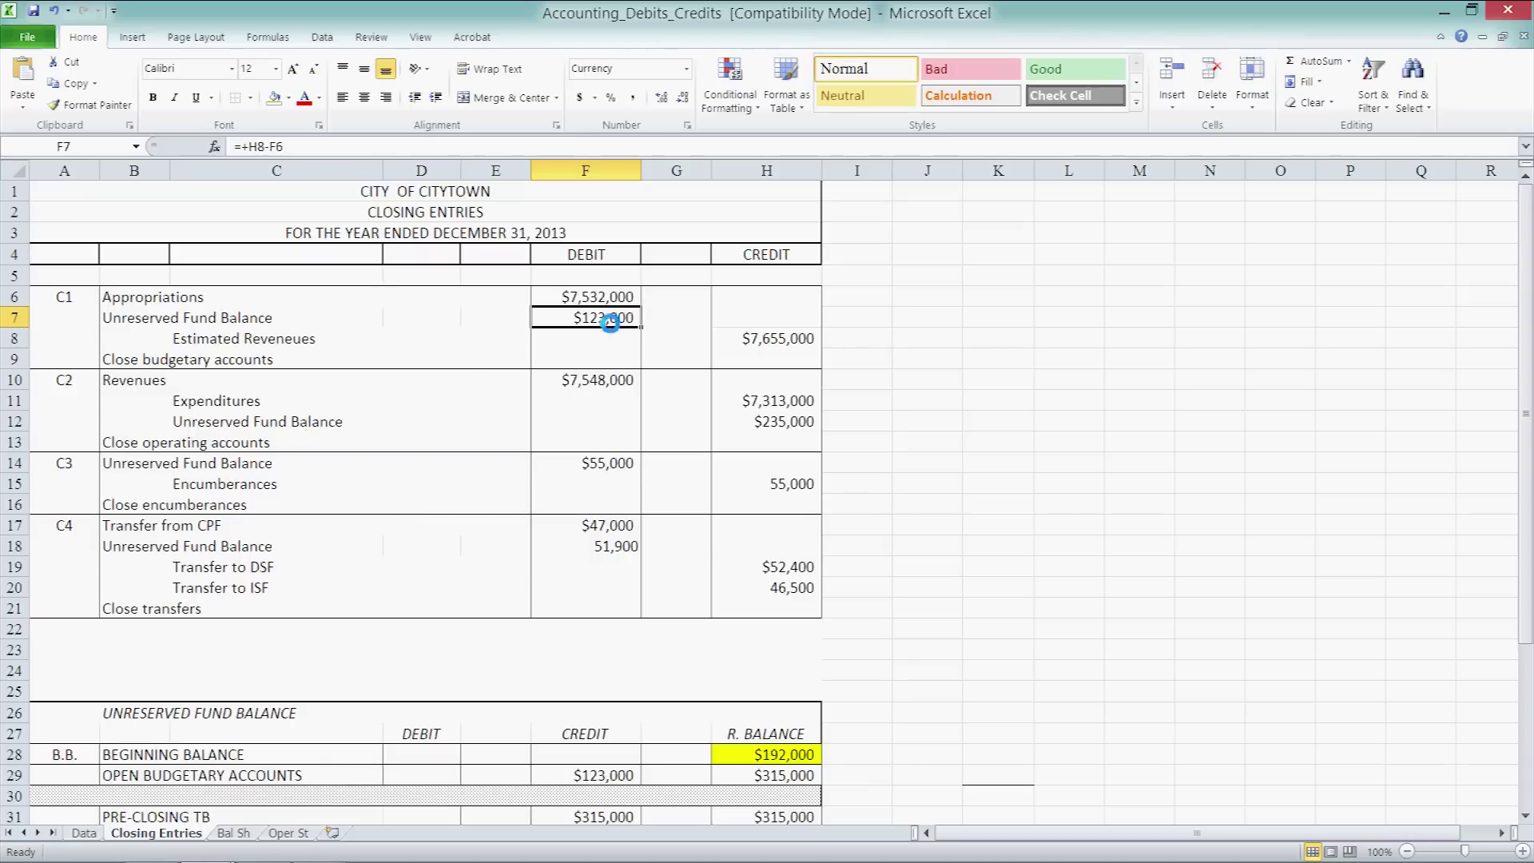
Move to H8, the $7,655,000 Estimated Revenues credit on Closing Entries
key(Down)
key(Right)
key(Right)
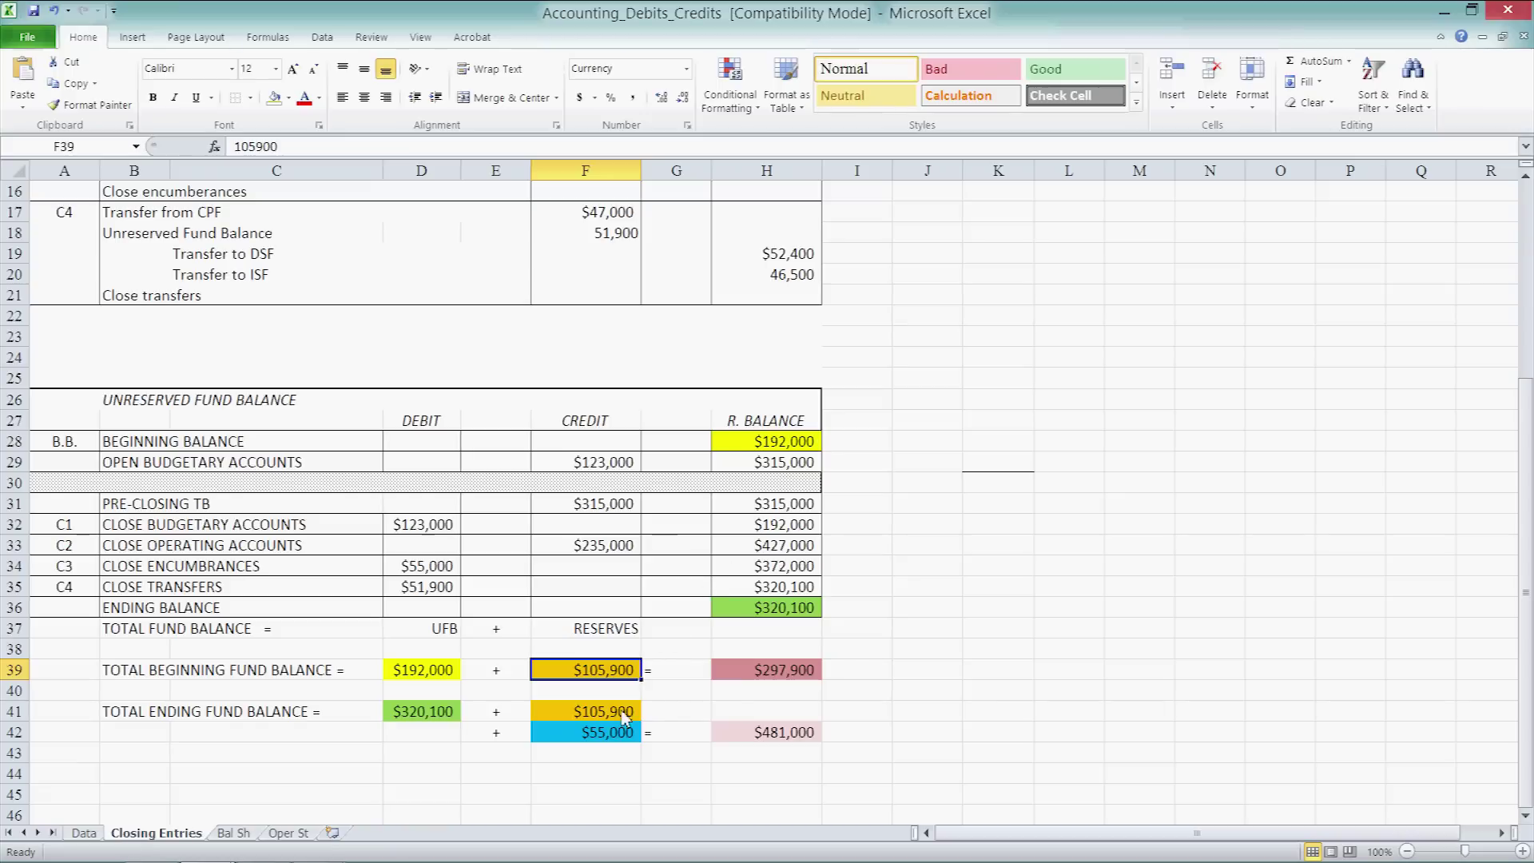
click(84, 833)
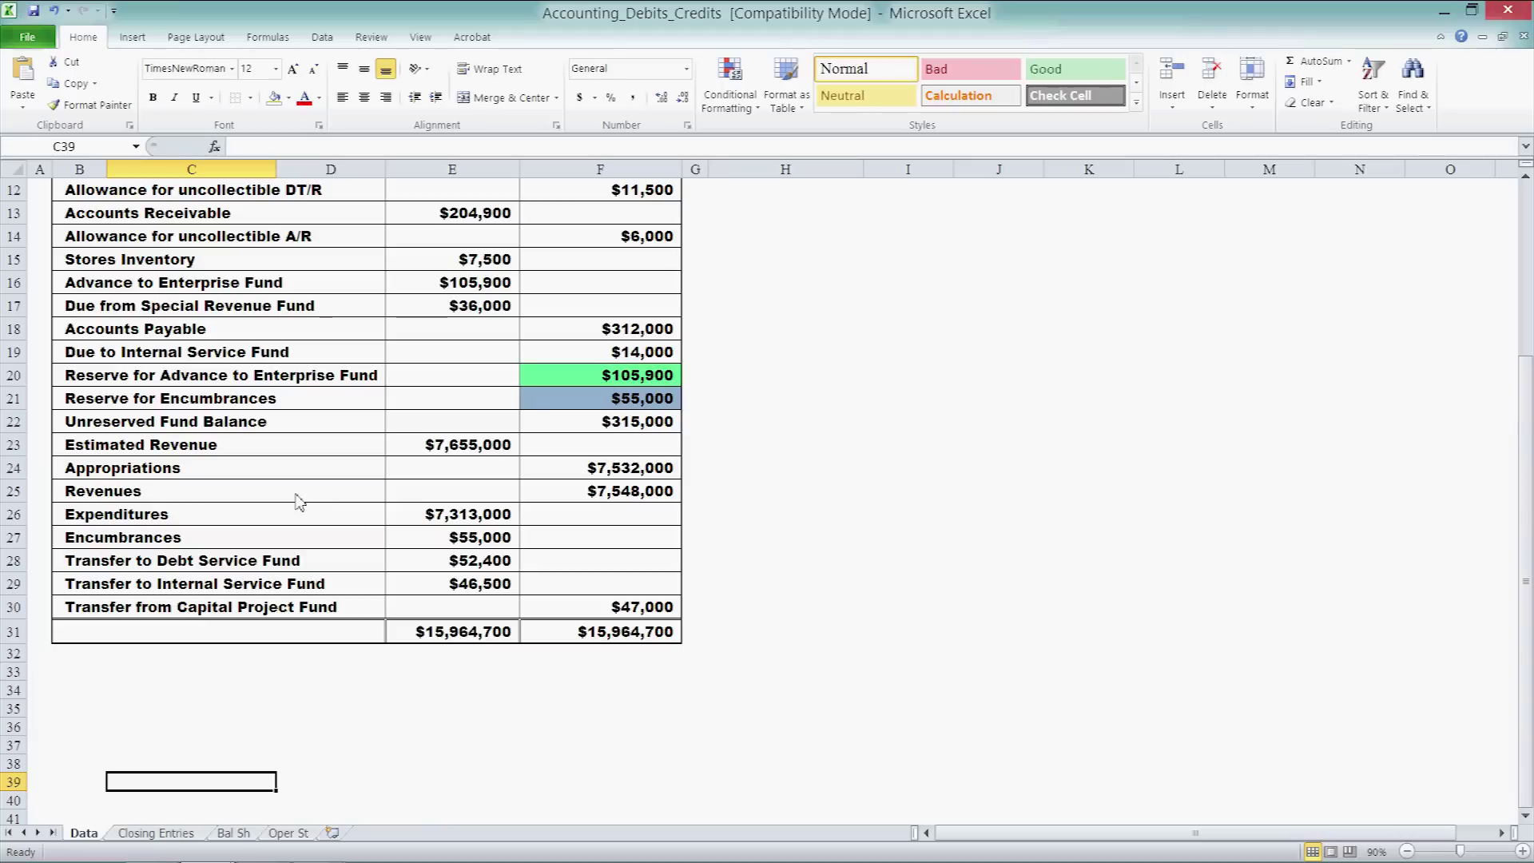
click(156, 833)
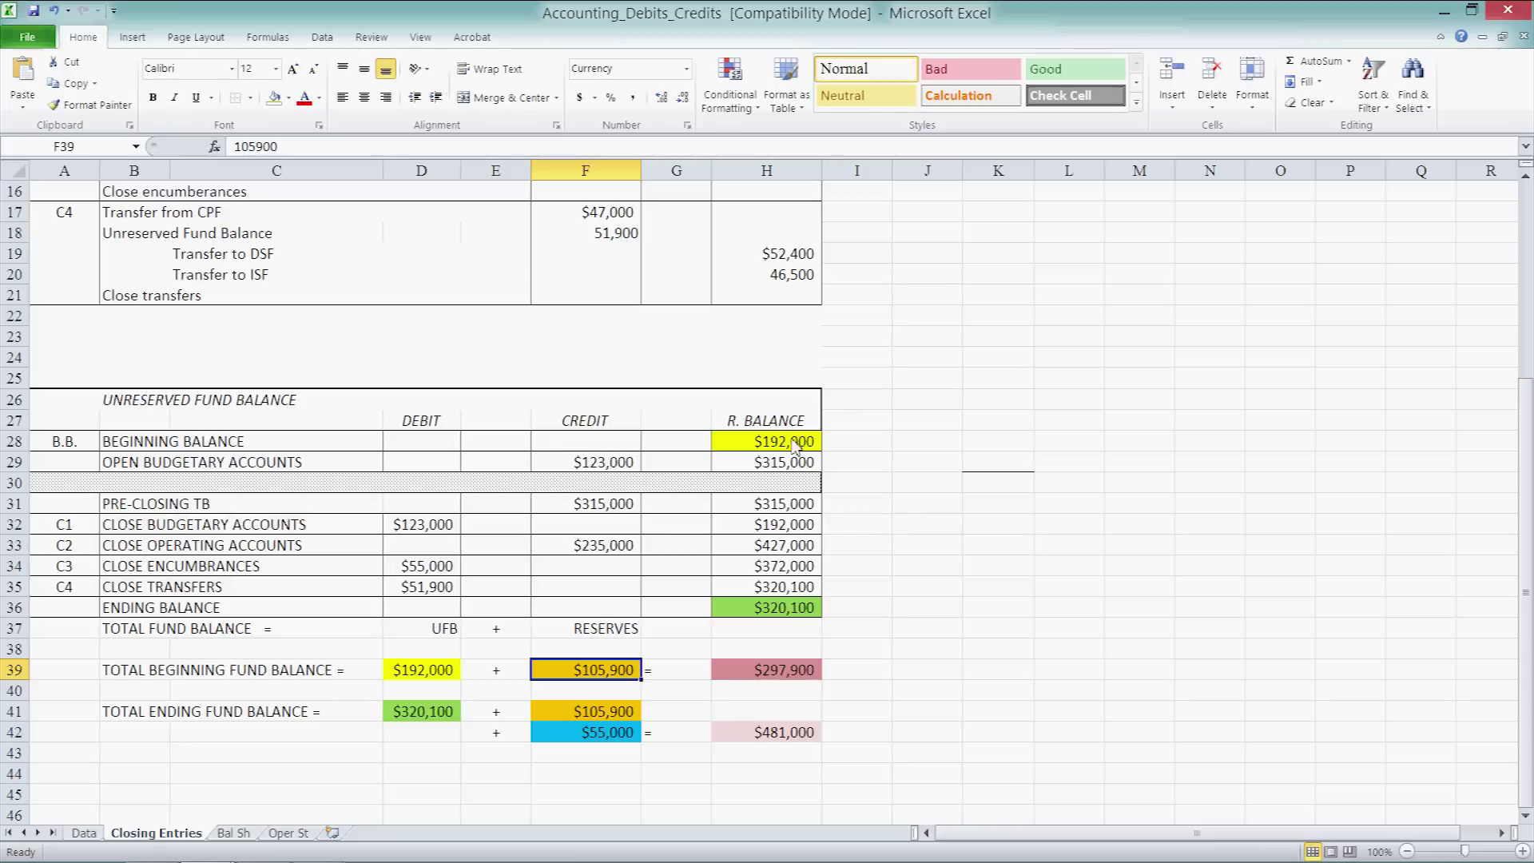
click(421, 676)
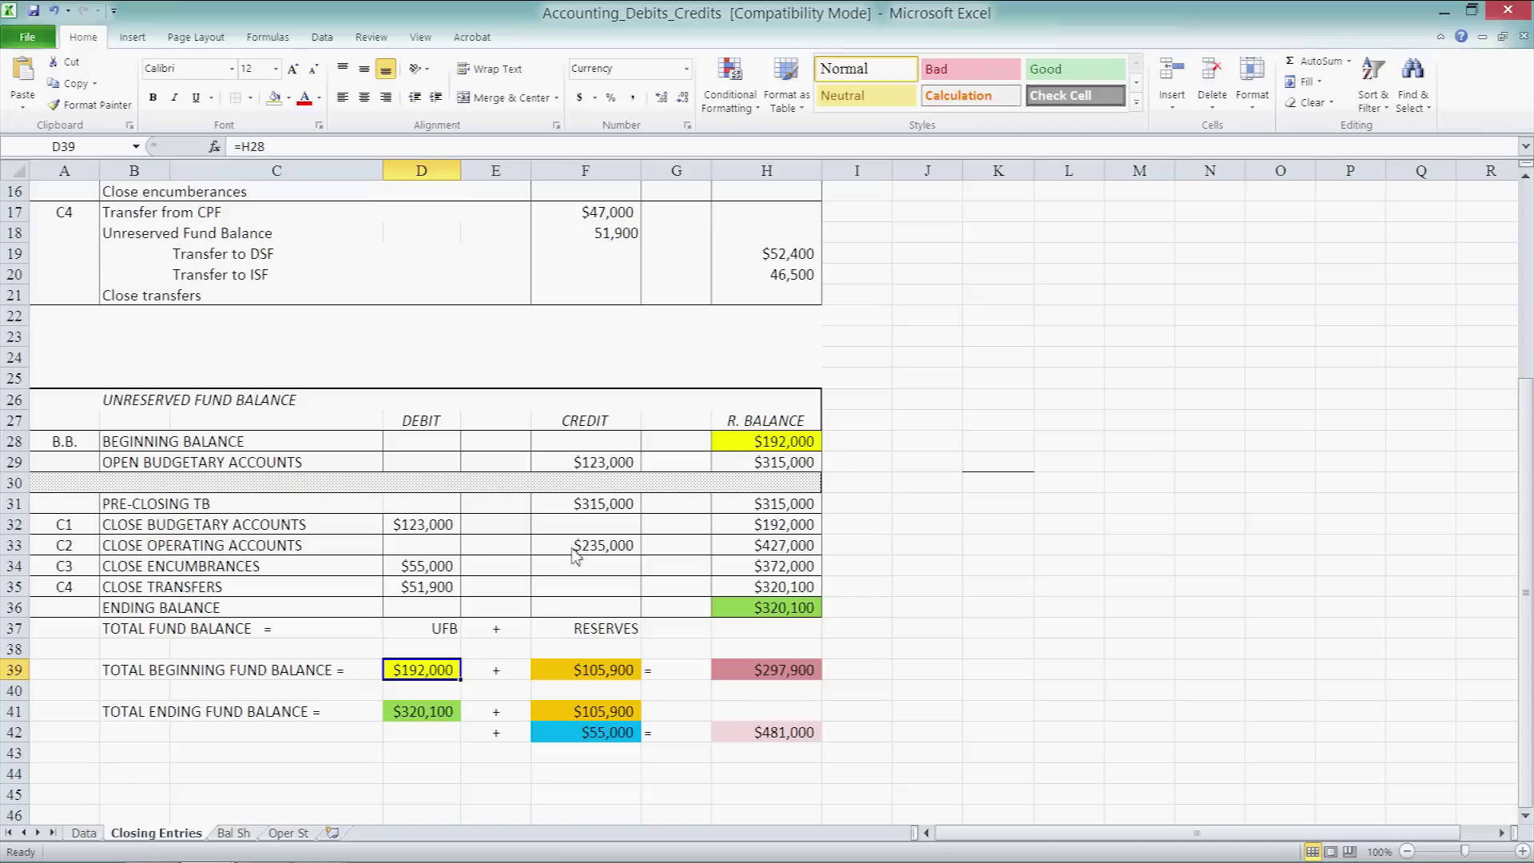
Trace the fund balance from the $192,000 beginning balance to the $481,000 total with $105,900 and $55,000 reserves
click(781, 445)
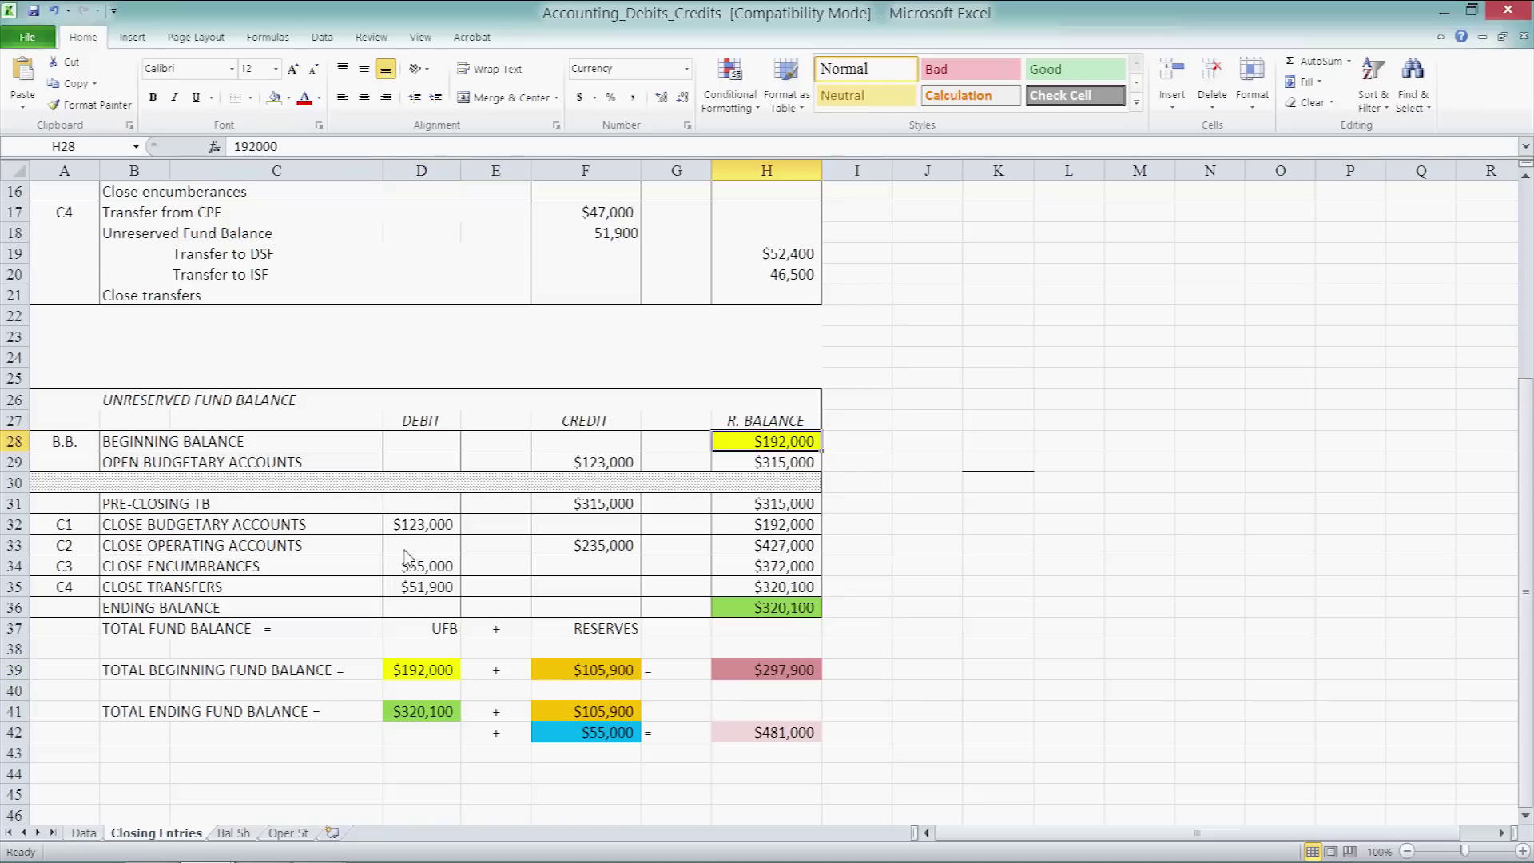
click(304, 553)
click(308, 564)
click(290, 588)
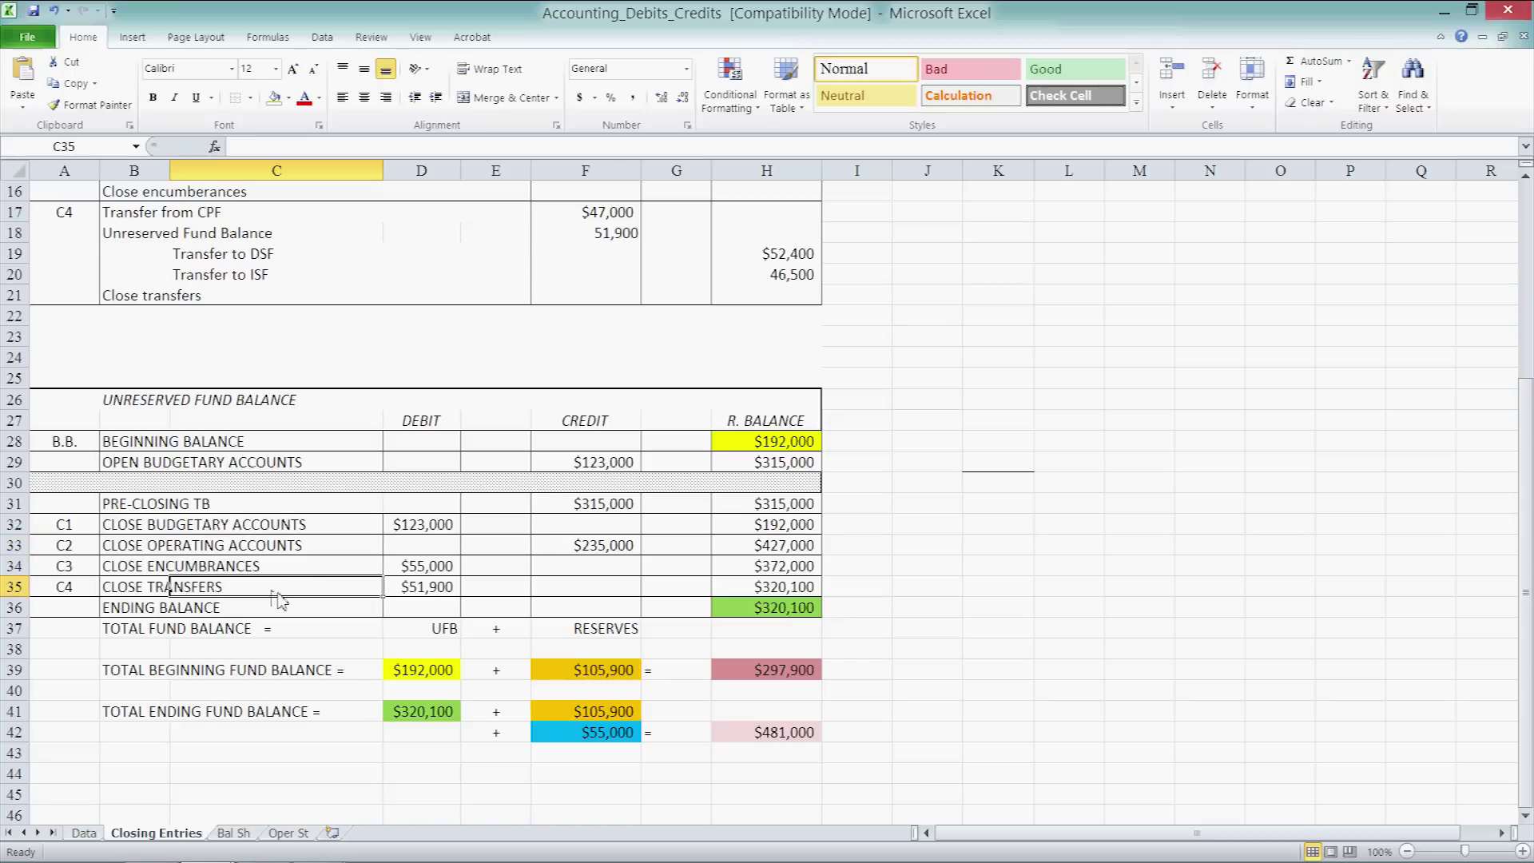
click(767, 611)
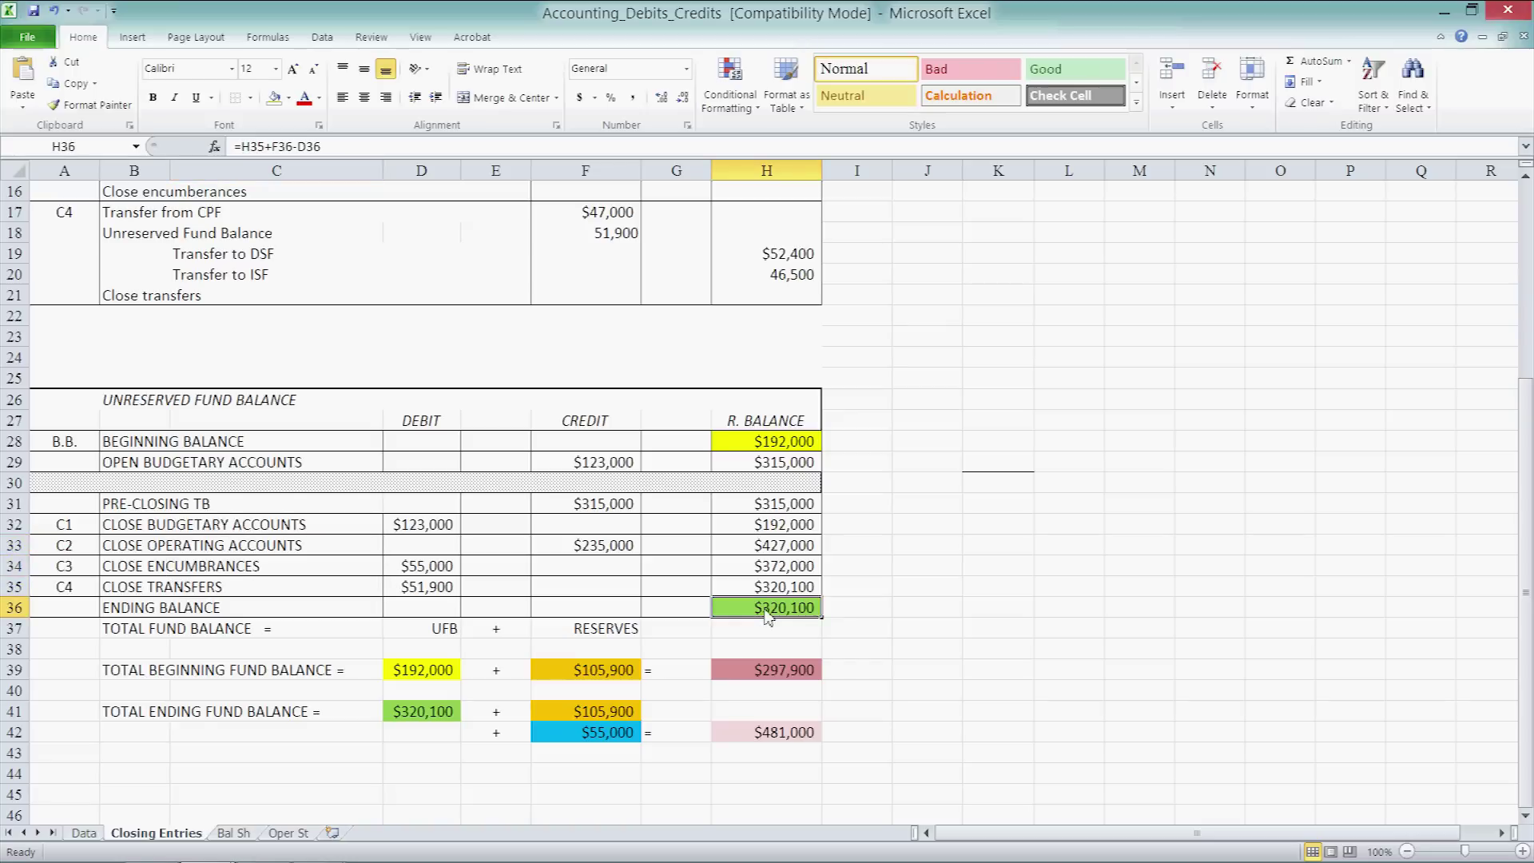
click(585, 709)
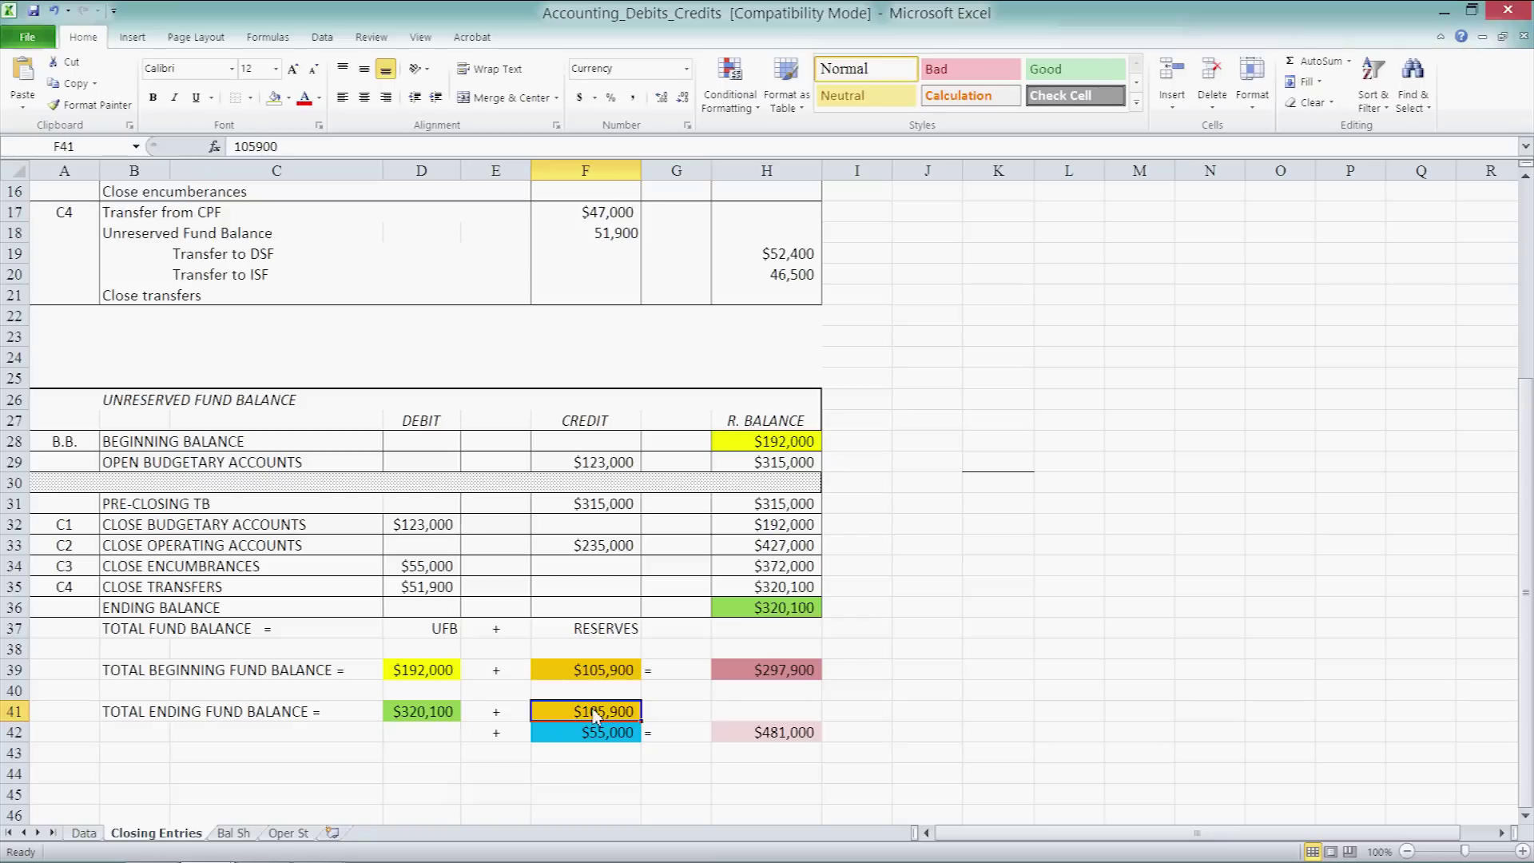
click(595, 735)
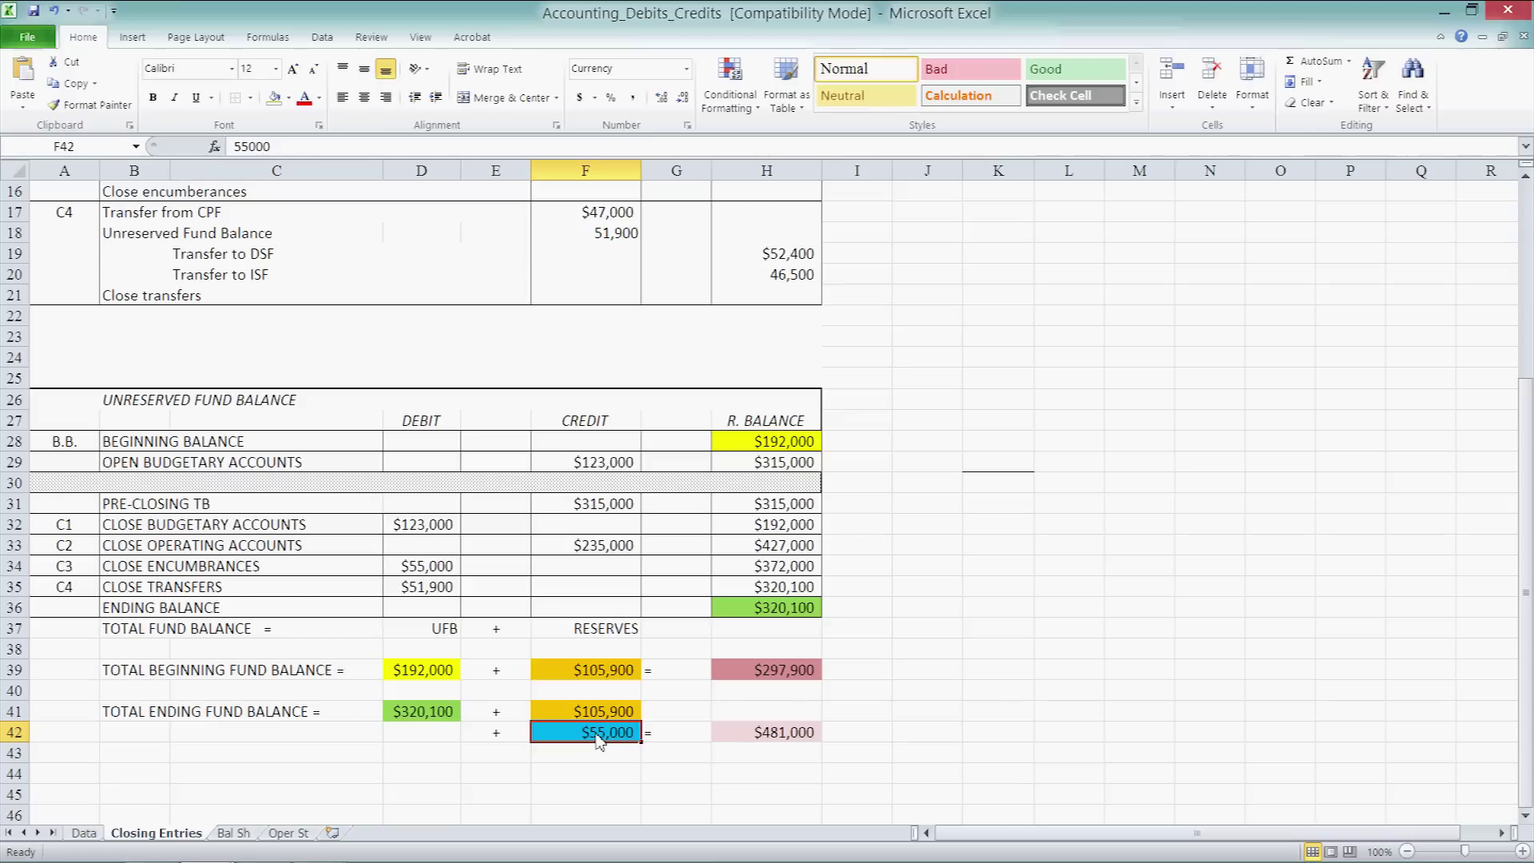
click(763, 736)
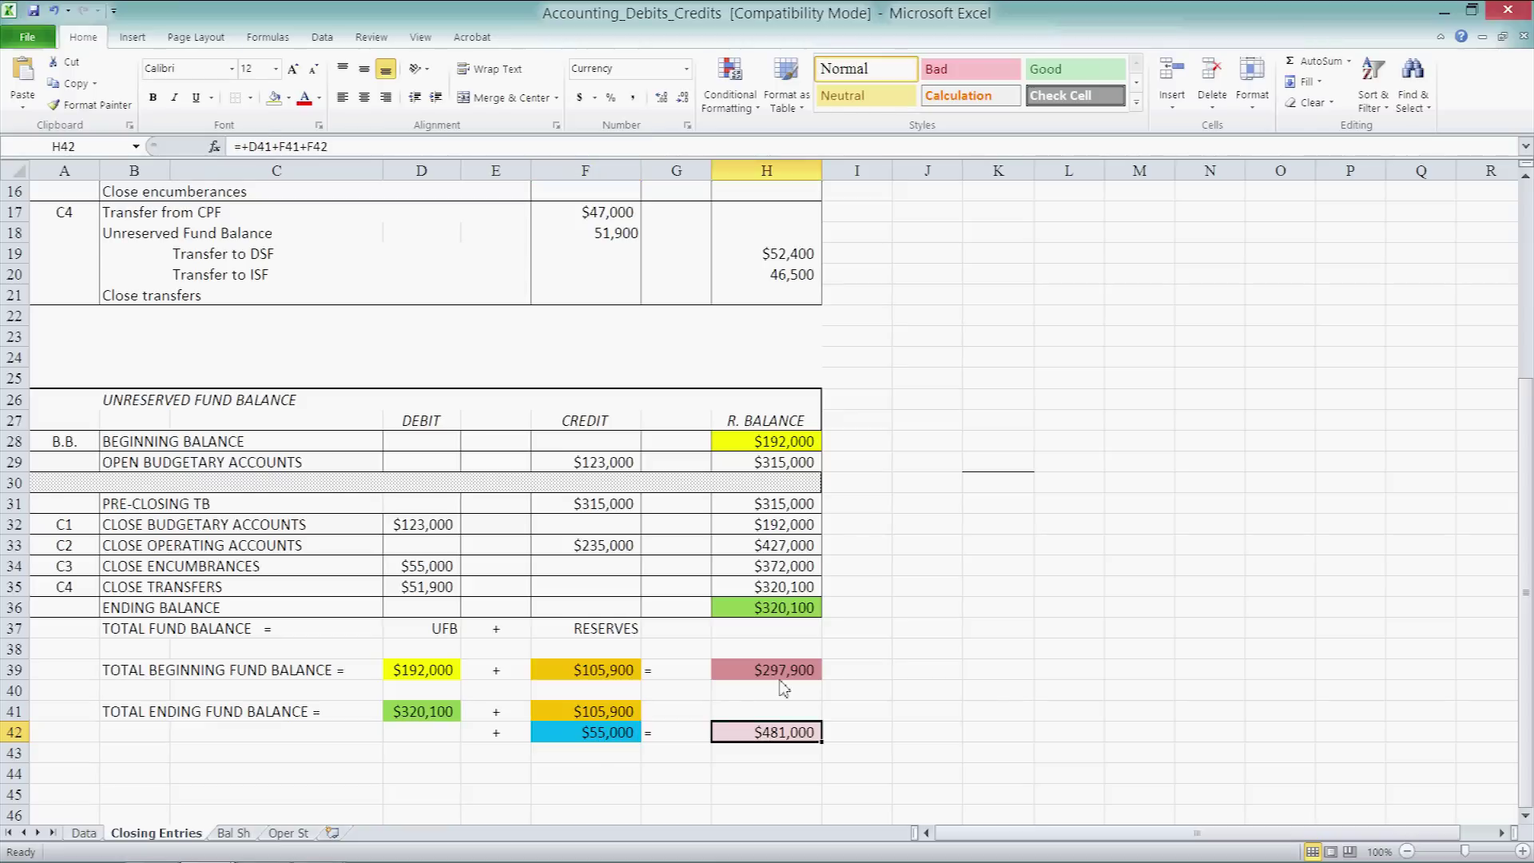
click(235, 834)
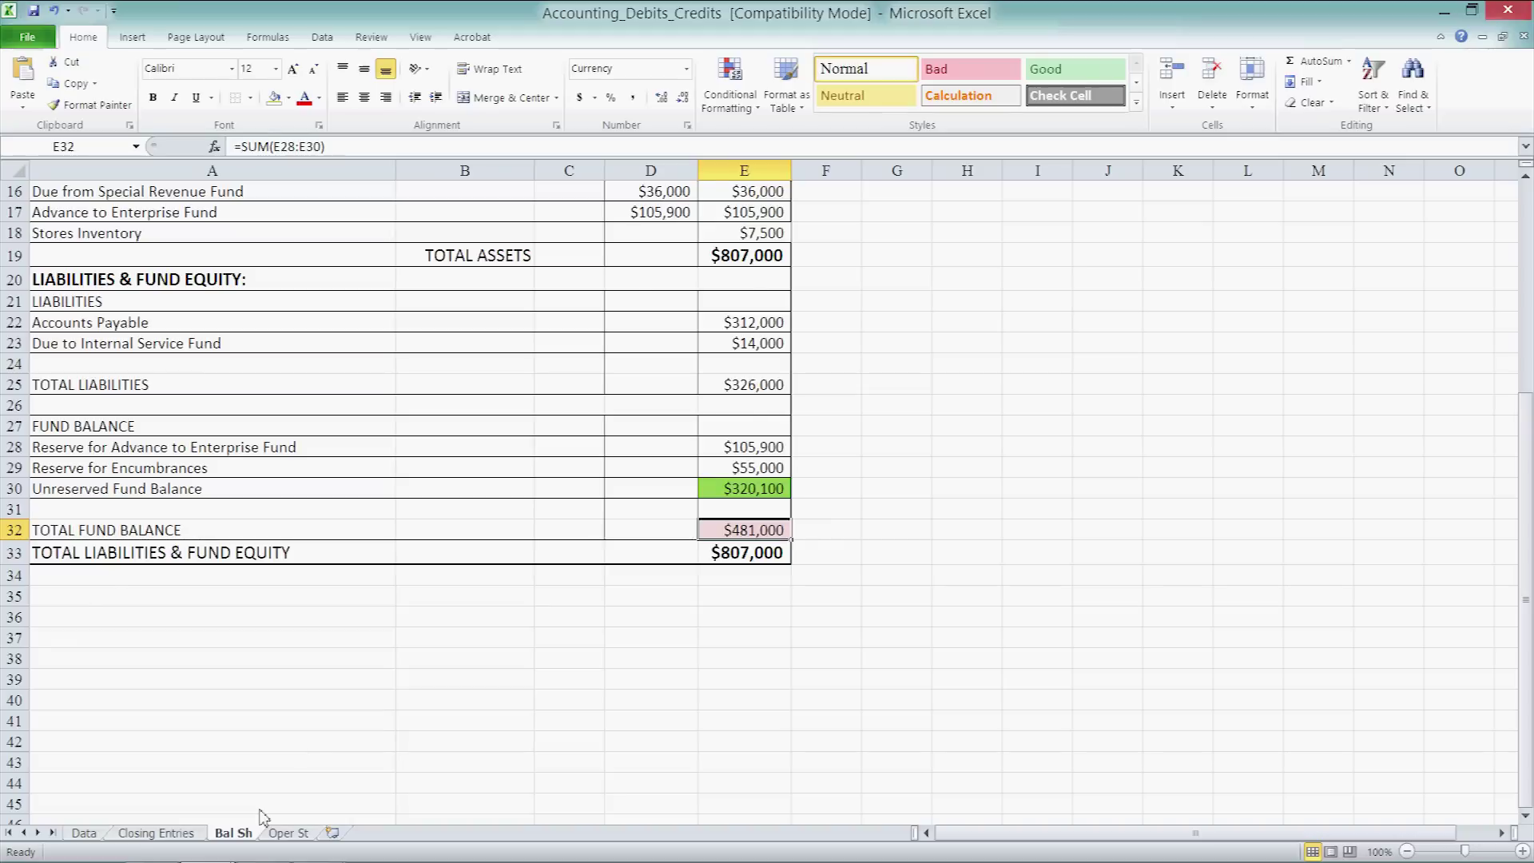
scroll(657, 759, up, 3)
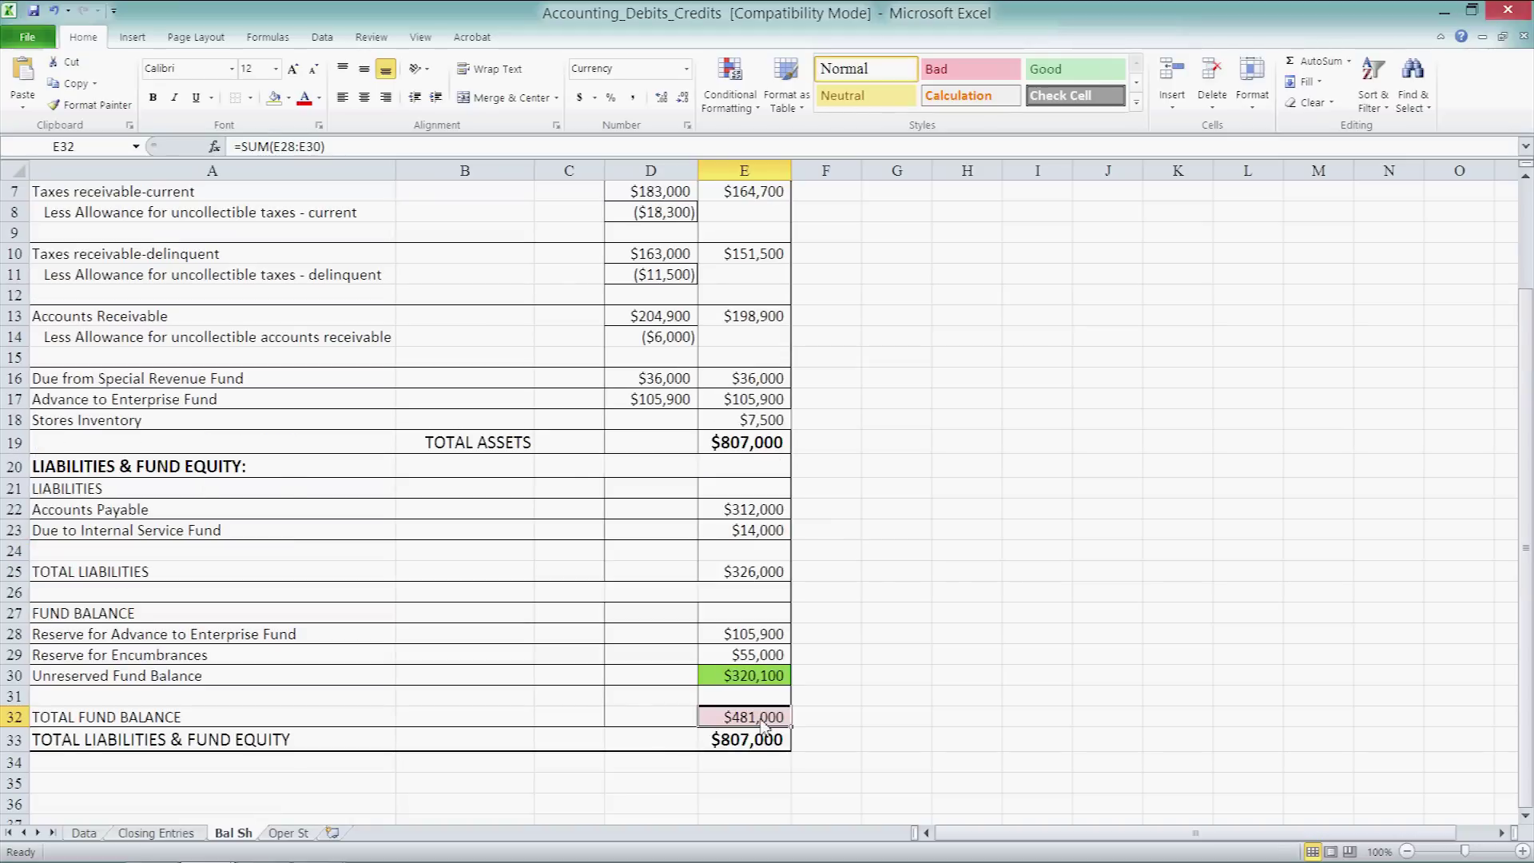
click(157, 833)
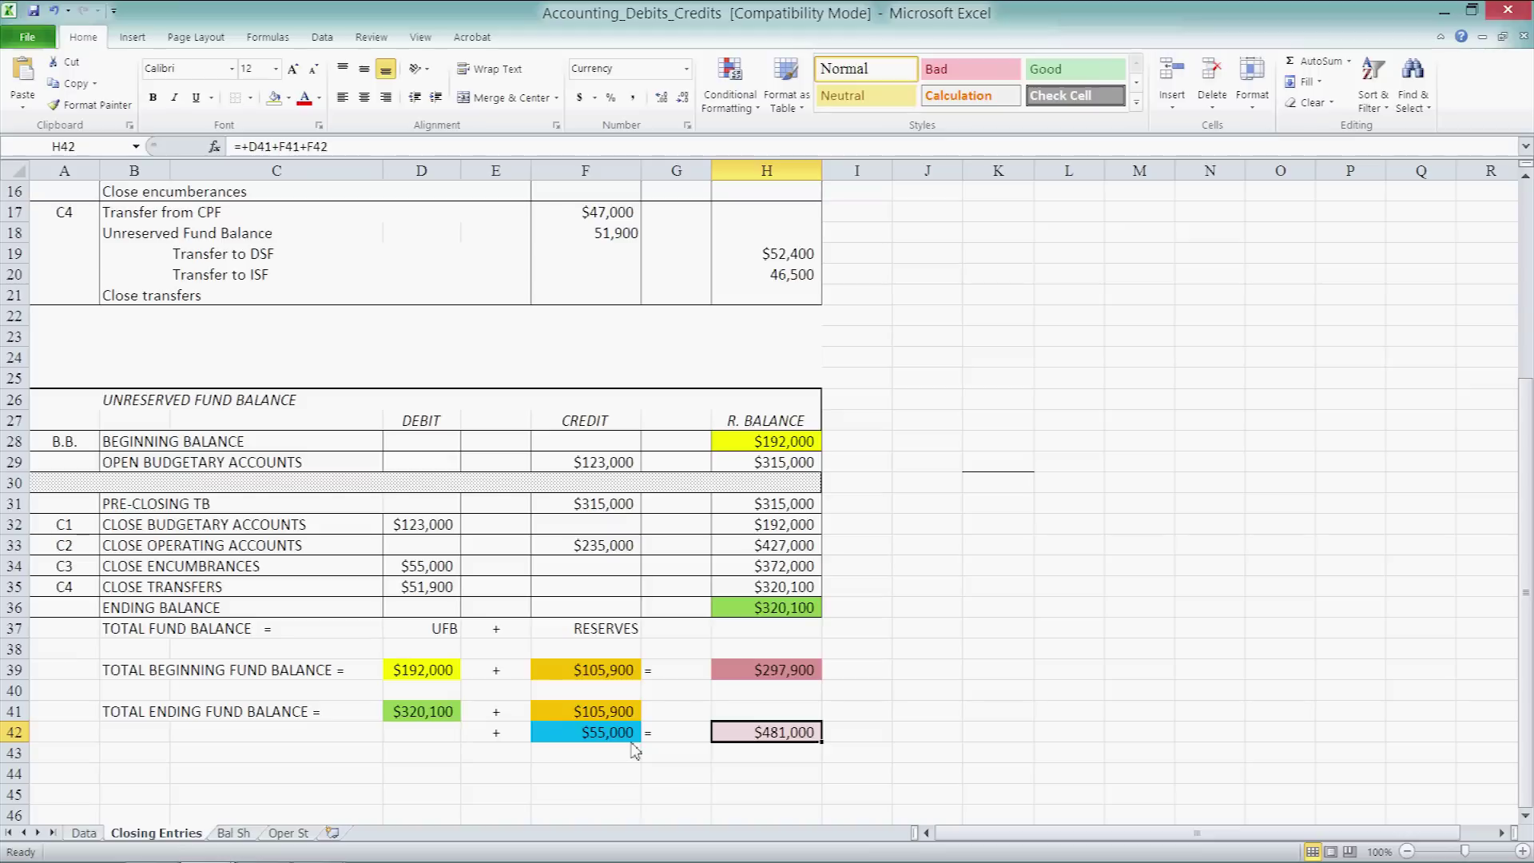
click(235, 833)
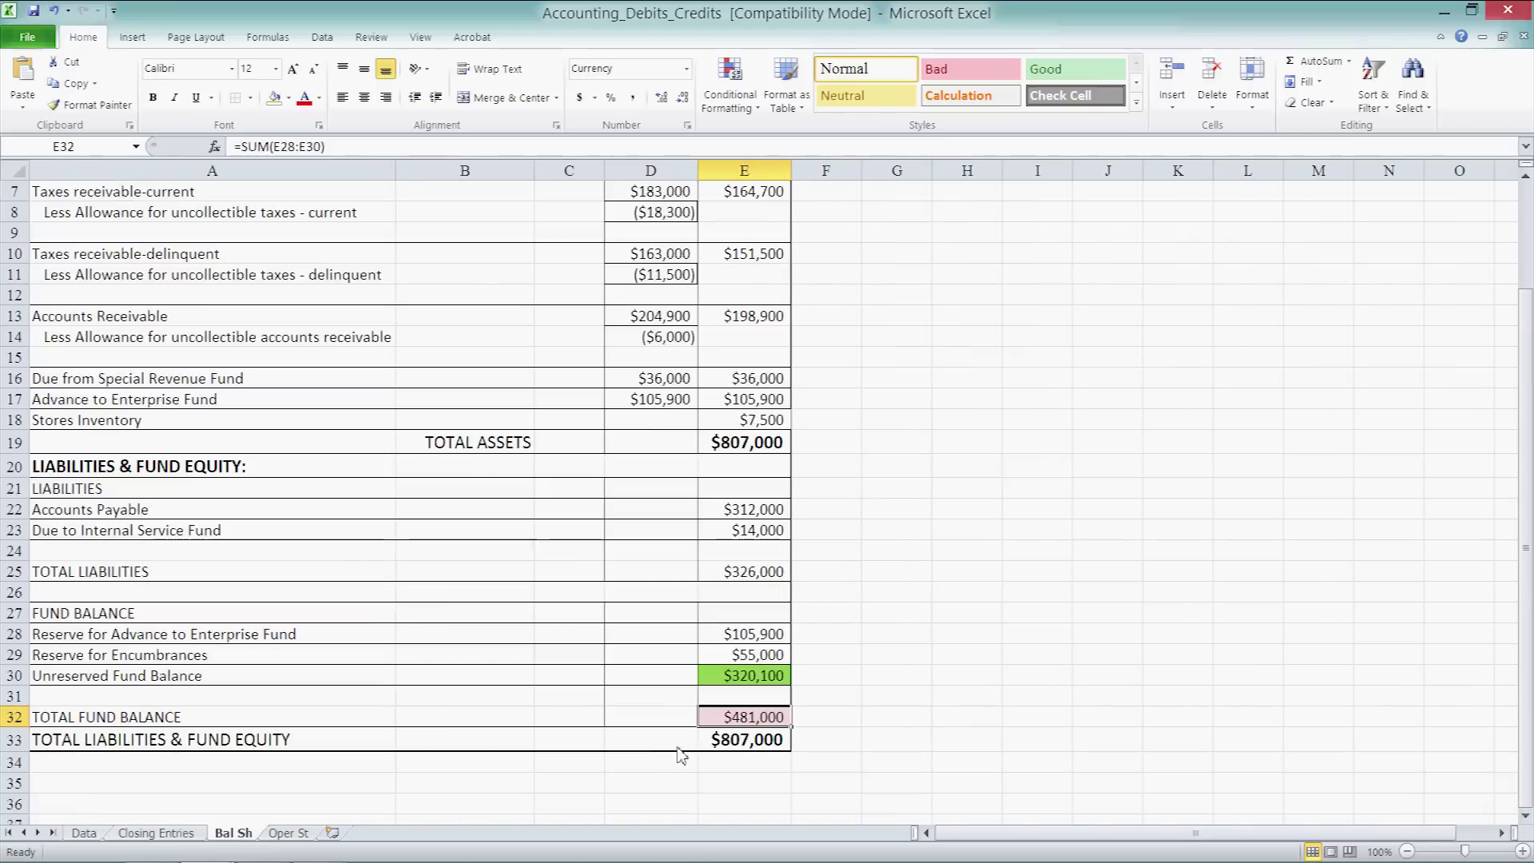
click(720, 748)
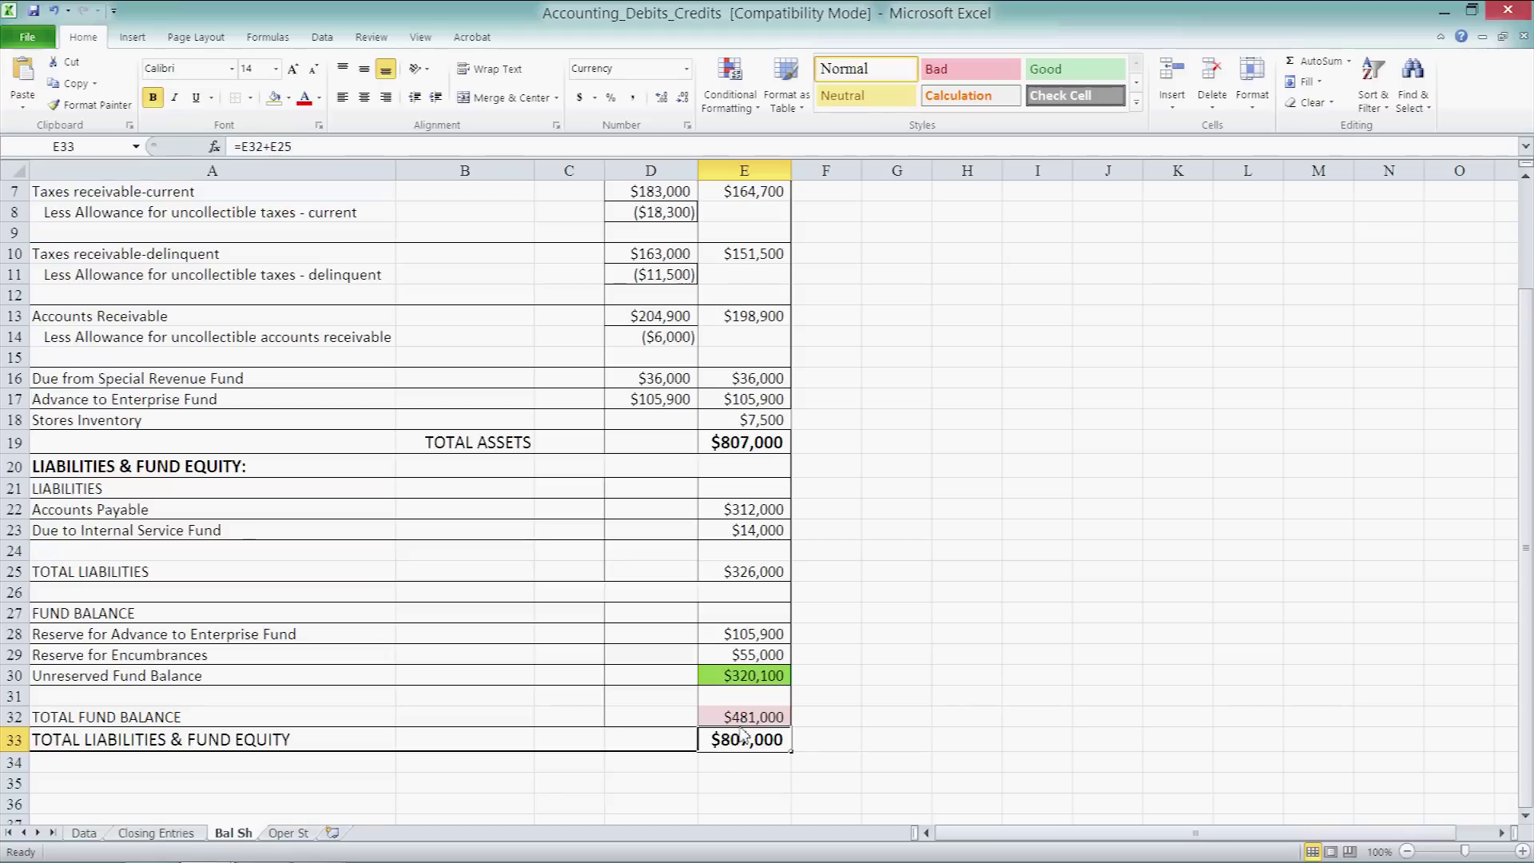
click(738, 723)
drag(160, 717, 719, 707)
scroll(716, 707, up, 2)
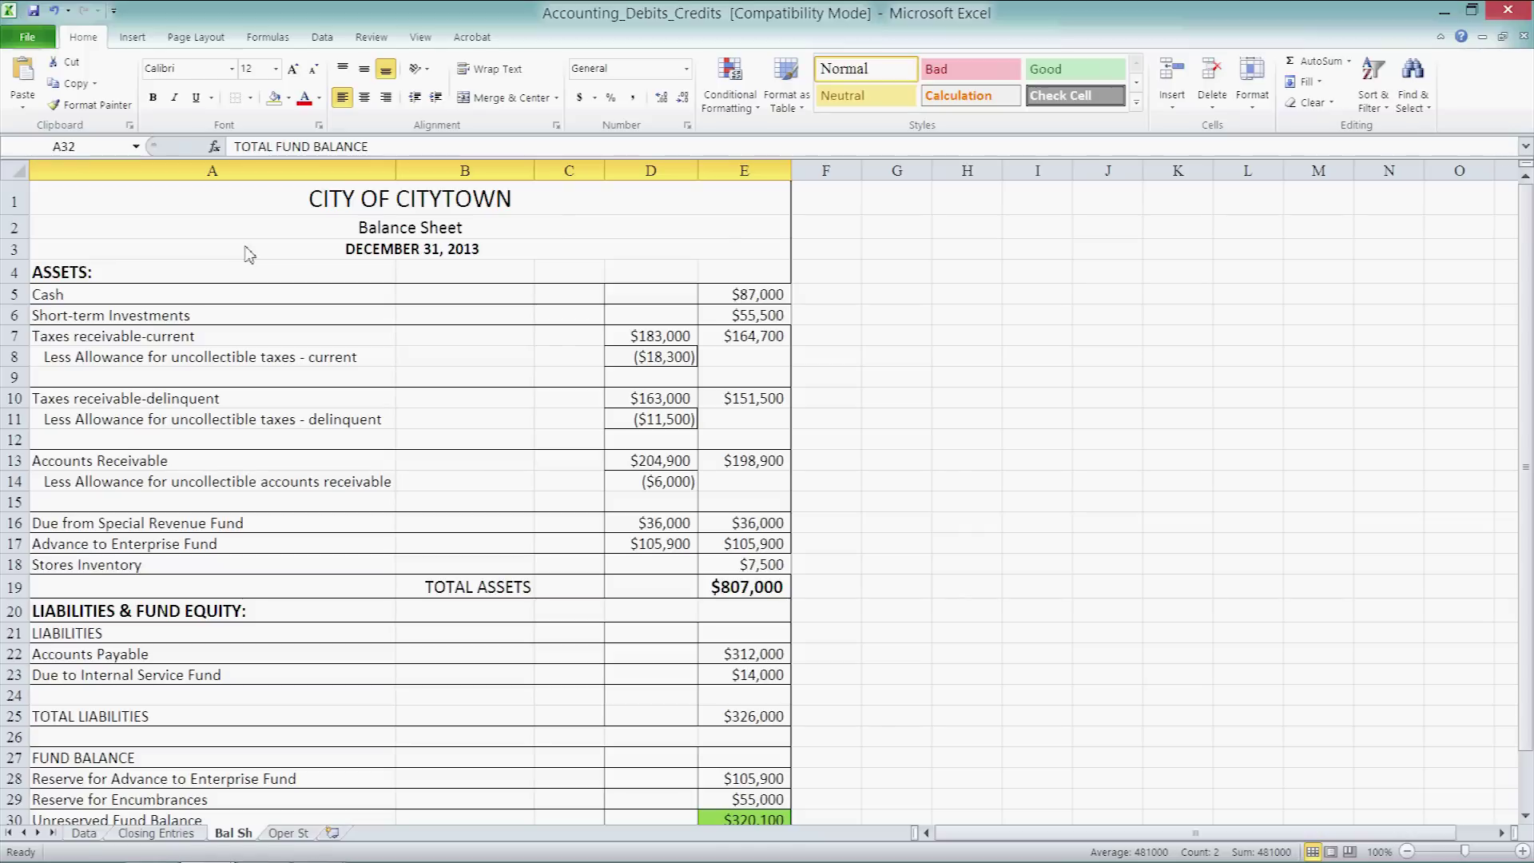
Review the Cash, current taxes receivable and uncollectible allowance asset lines, then go to Oper St
click(120, 300)
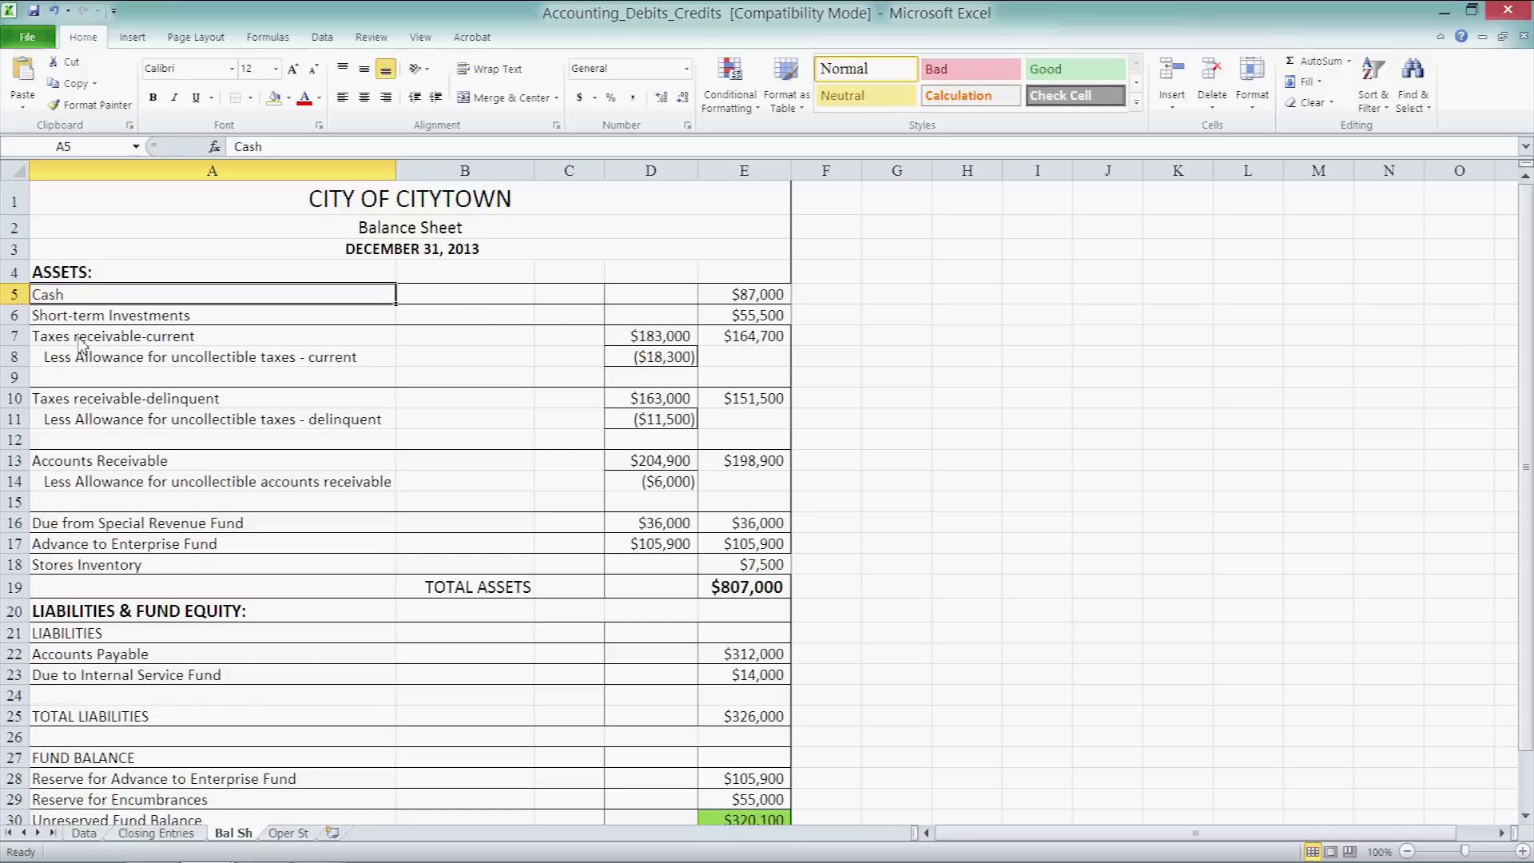
click(200, 339)
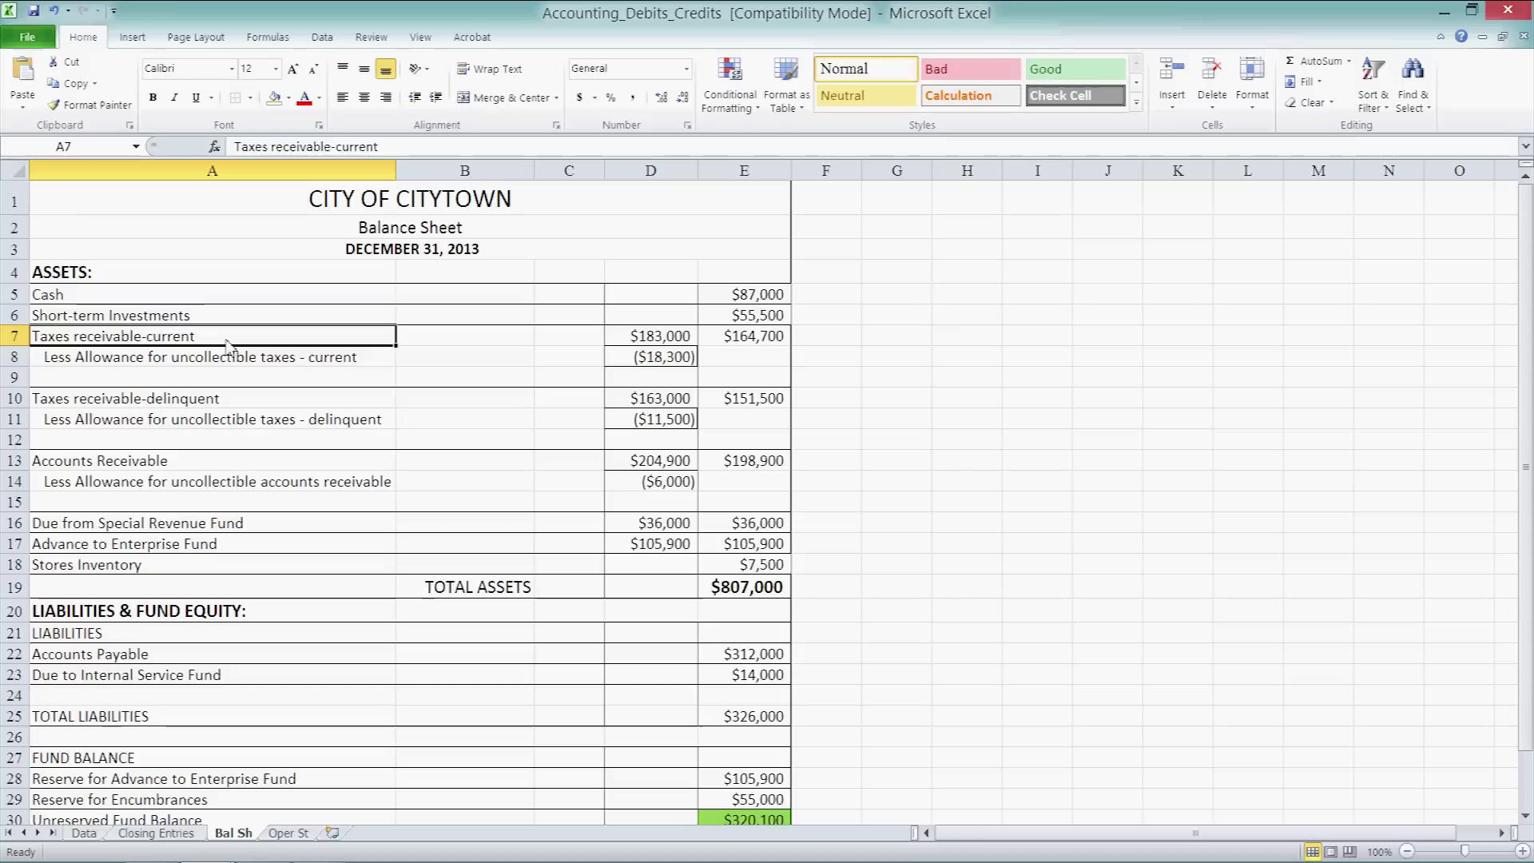
click(233, 359)
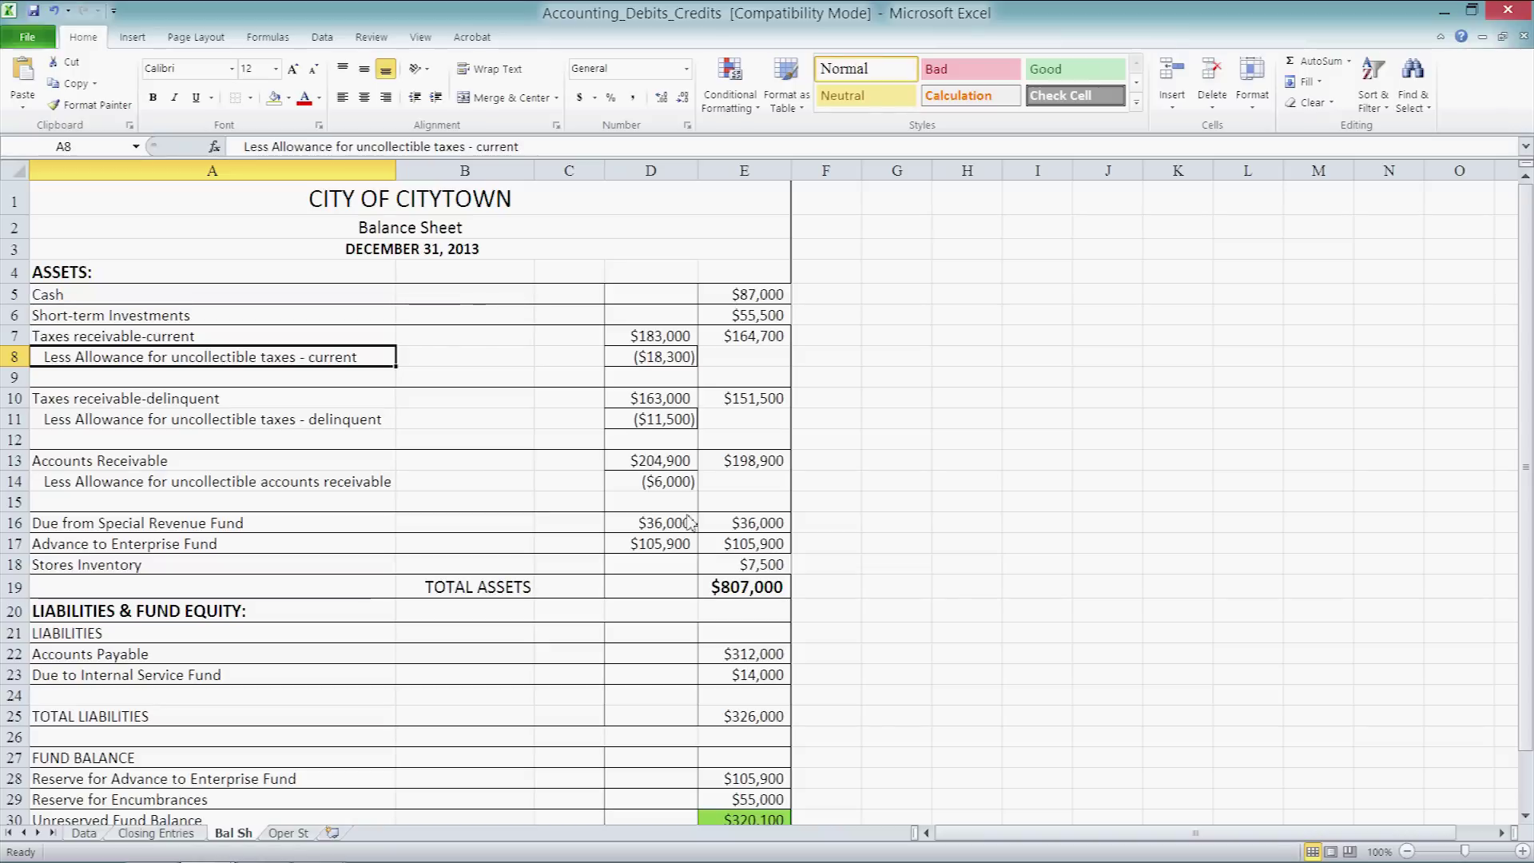
scroll(689, 521, down, 2)
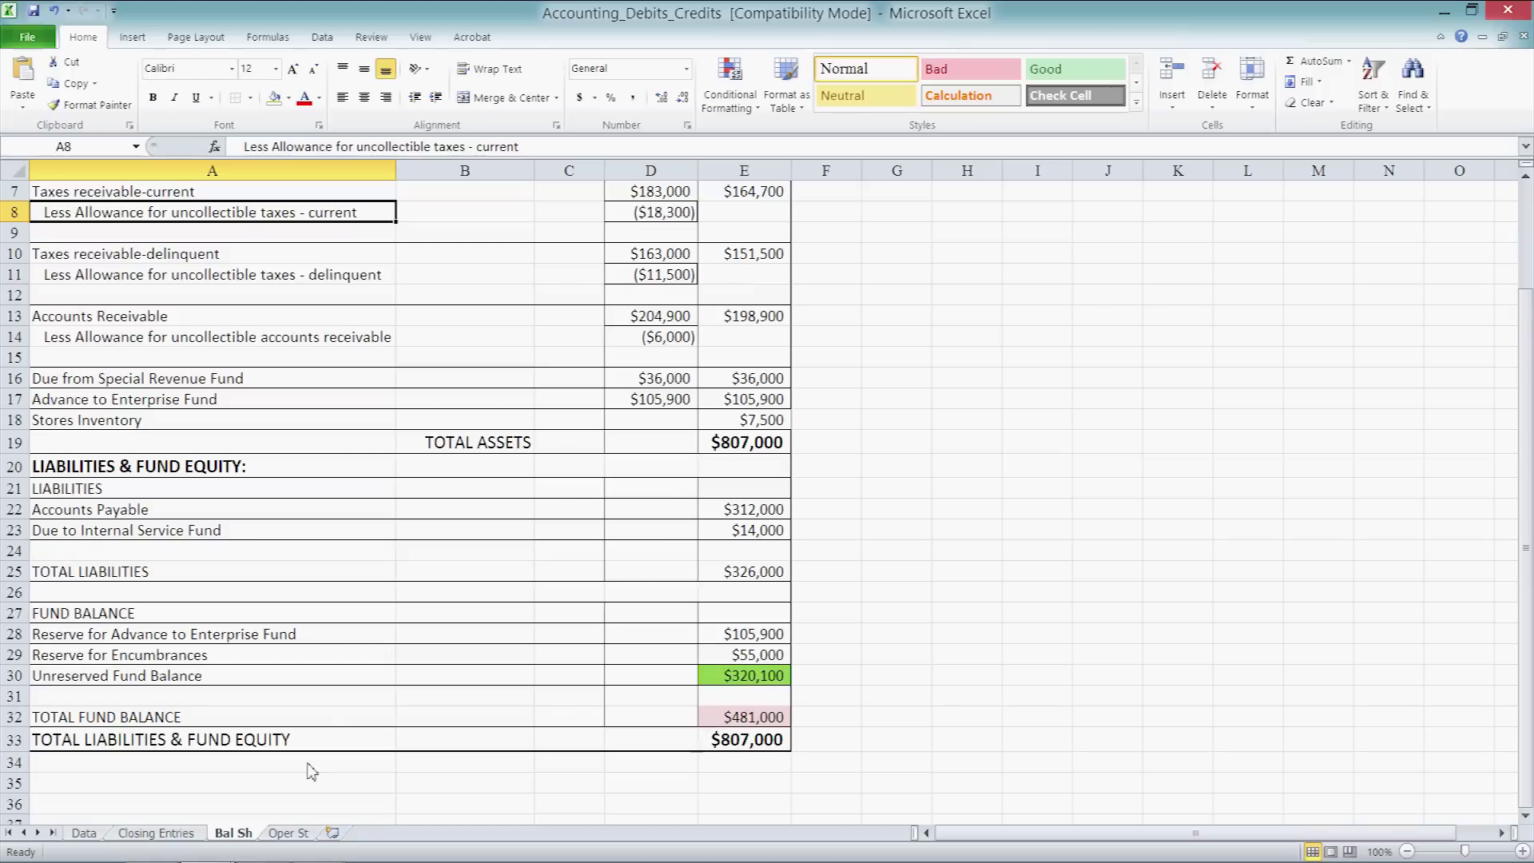
click(289, 833)
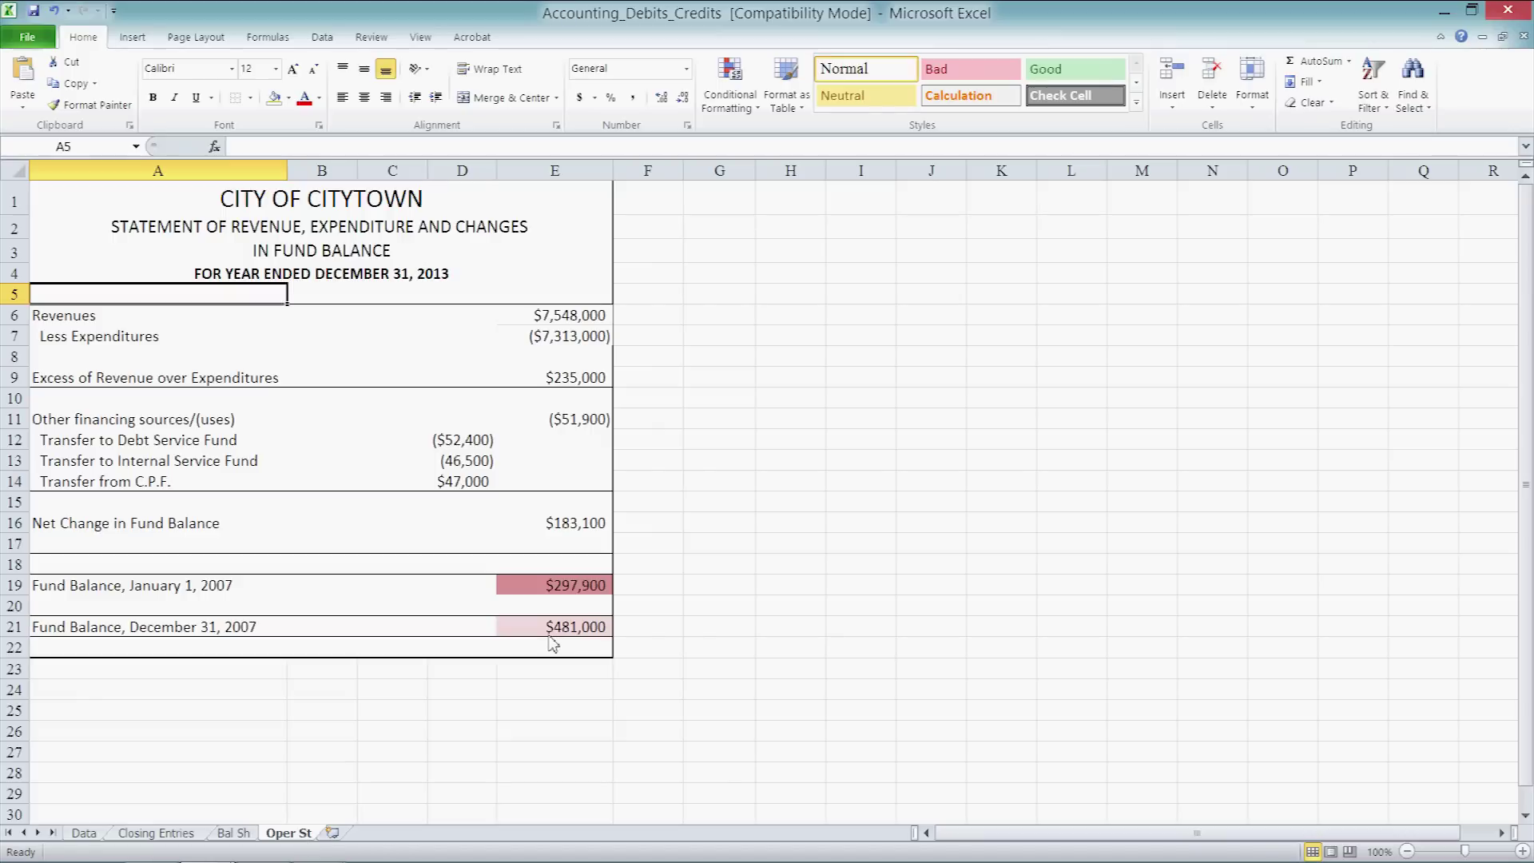
Compare the $297,900 January and December fund balances with the Closing Entries ending balance
click(546, 591)
click(536, 635)
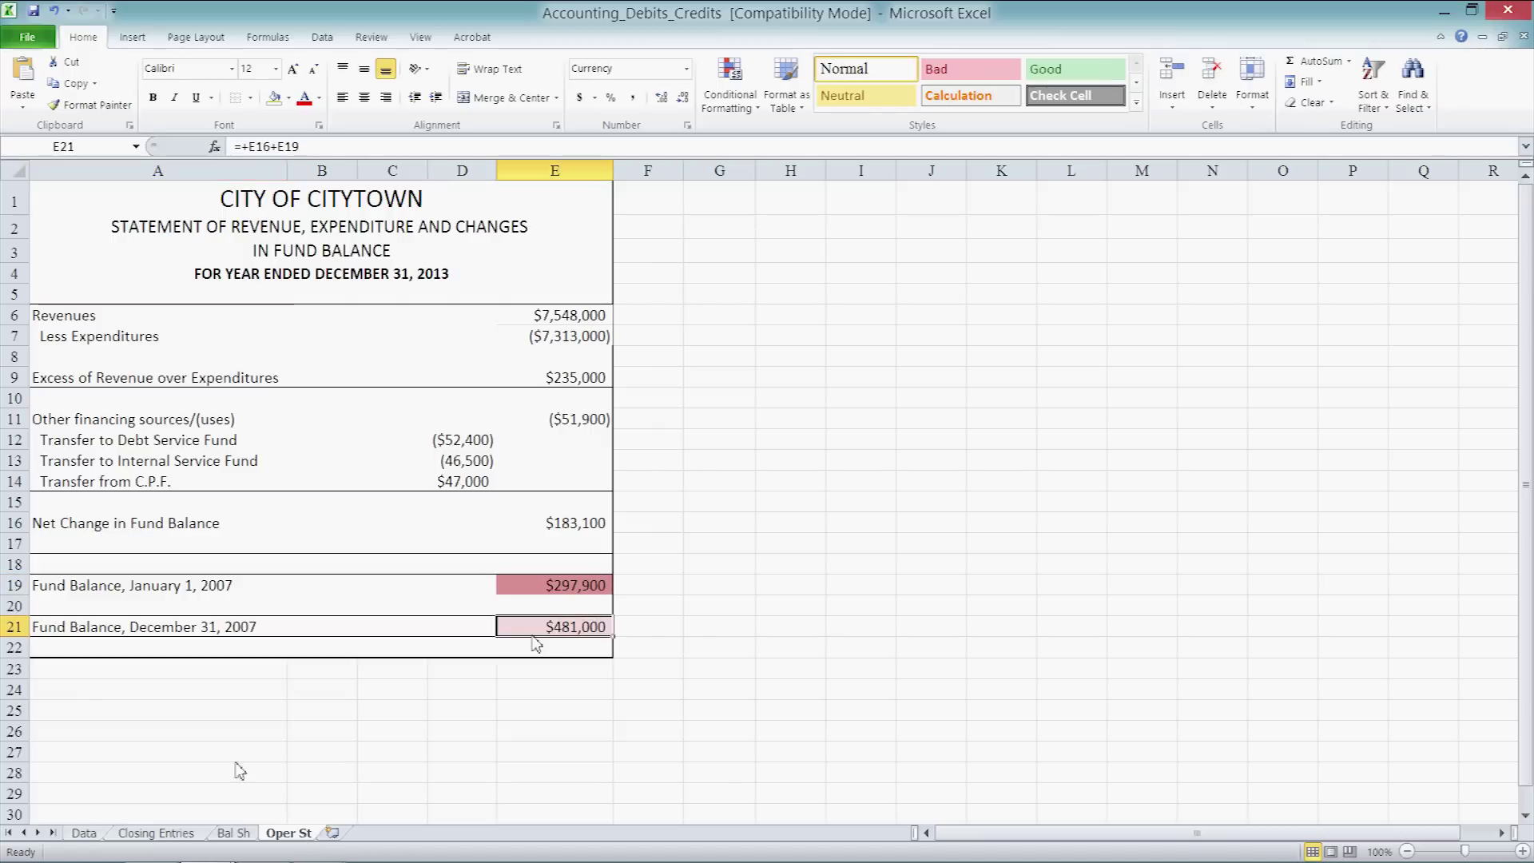
click(156, 833)
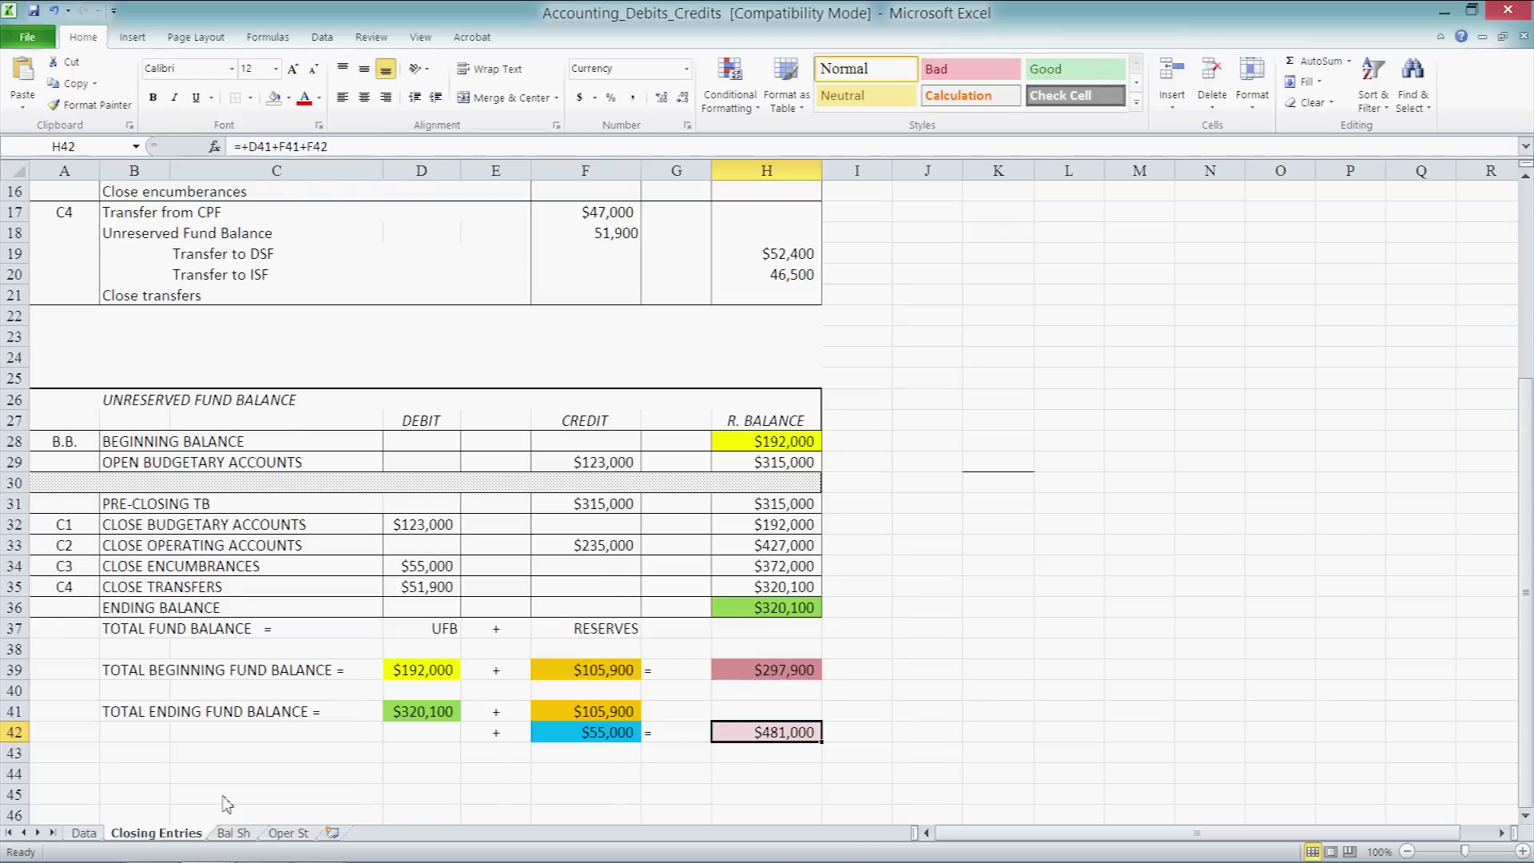
click(288, 833)
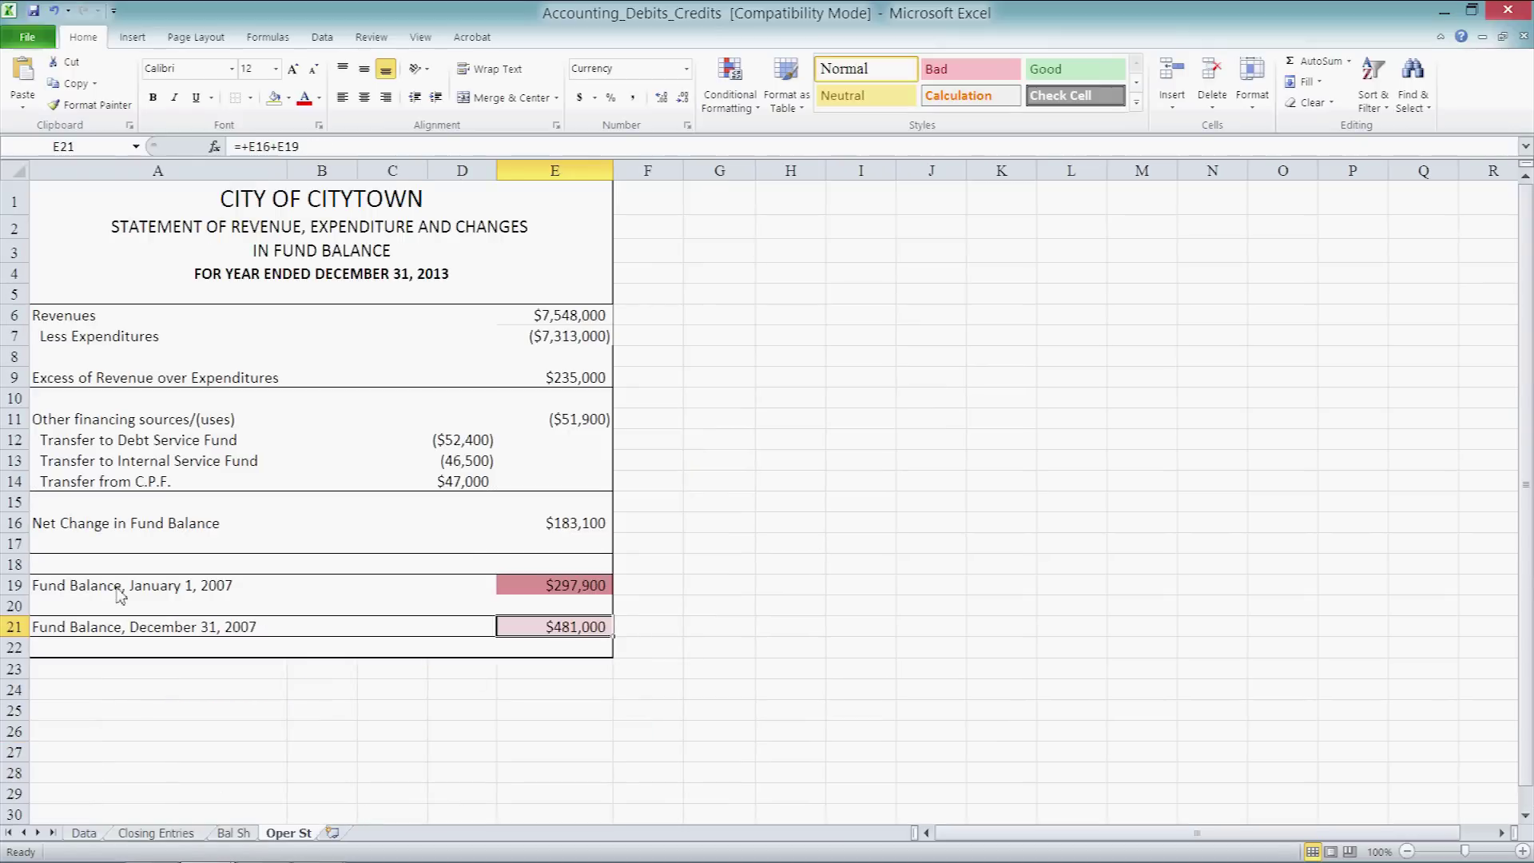
Change the January 1 and December 31 fund balance labels' year from 2007 to 2013
click(181, 592)
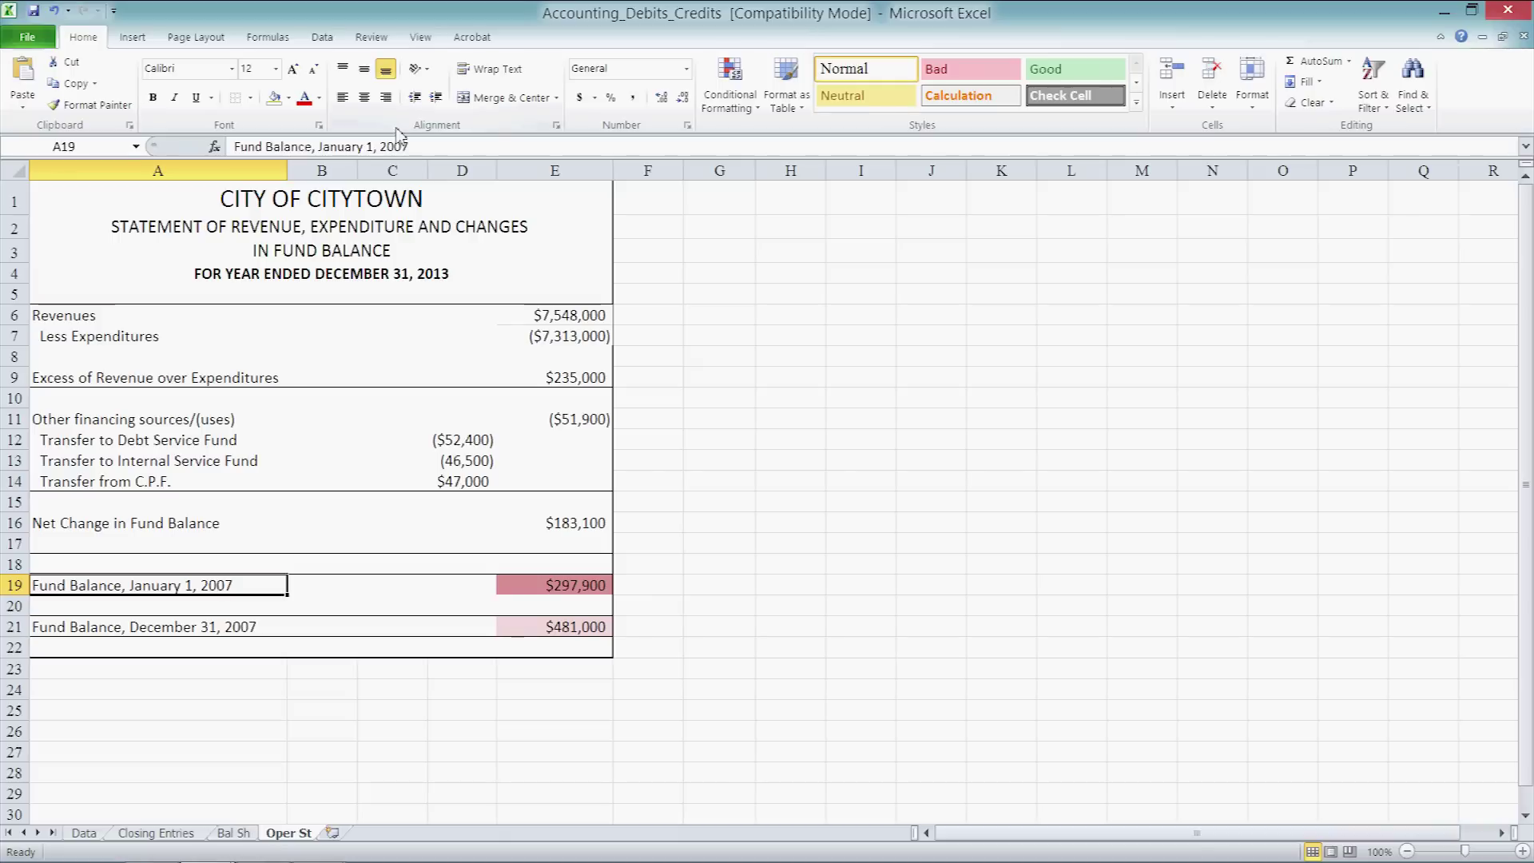
drag(394, 147, 415, 150)
text(1)
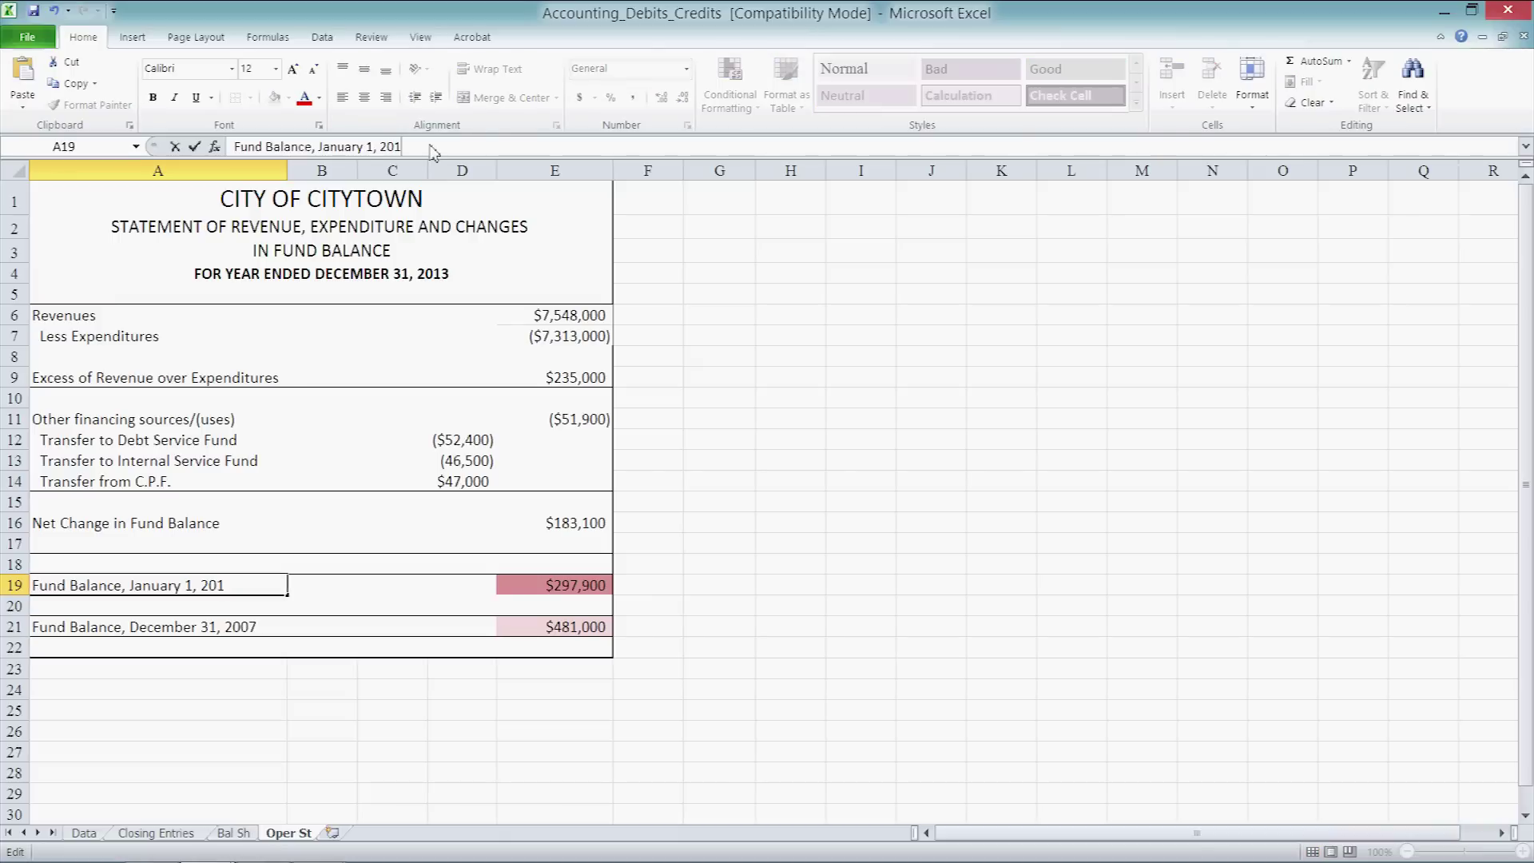
text(3)
key(Return)
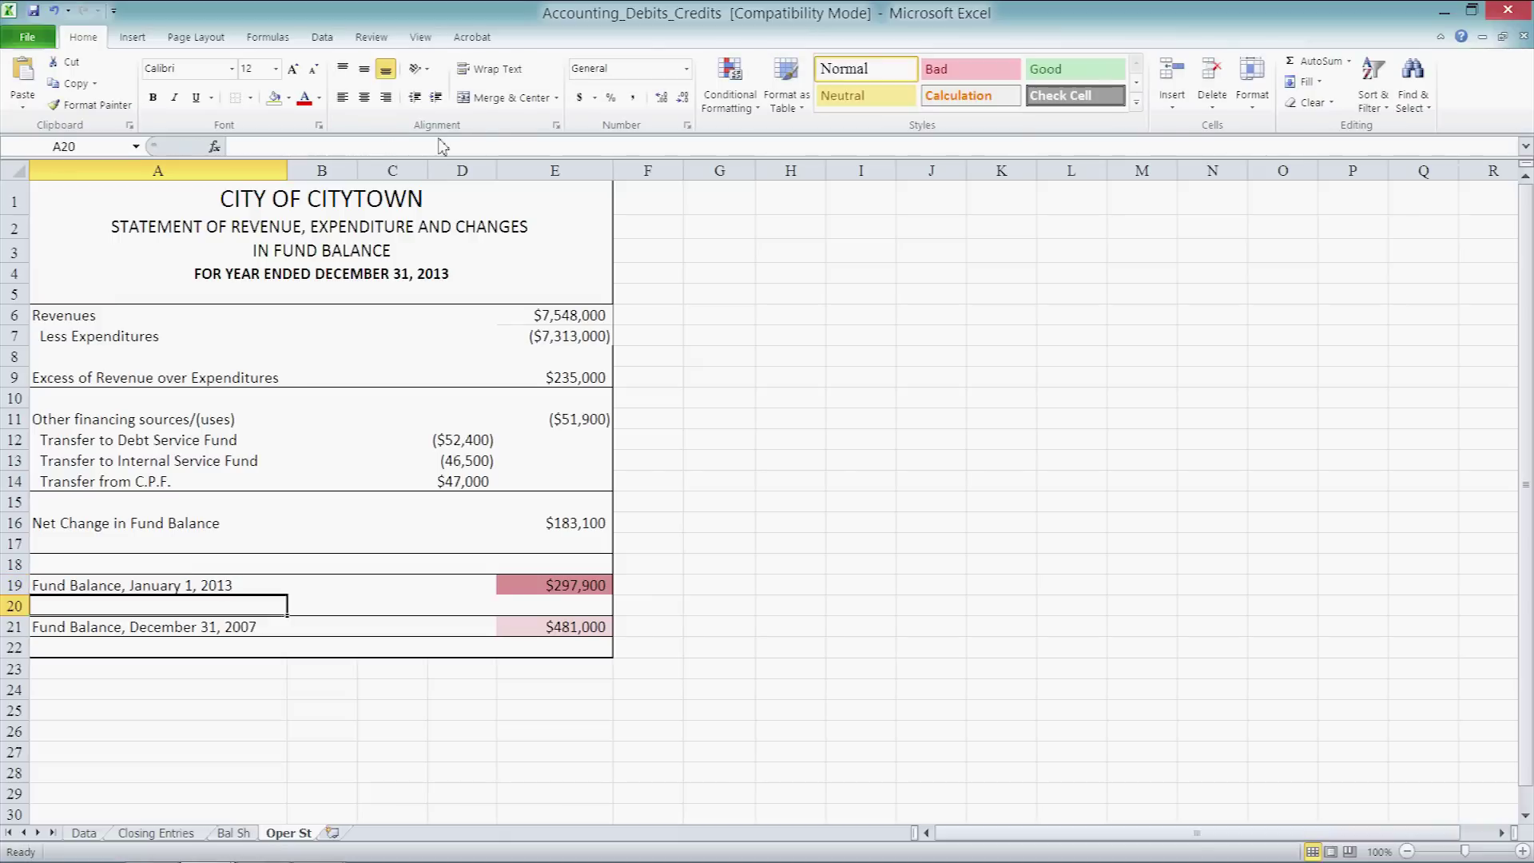
click(259, 628)
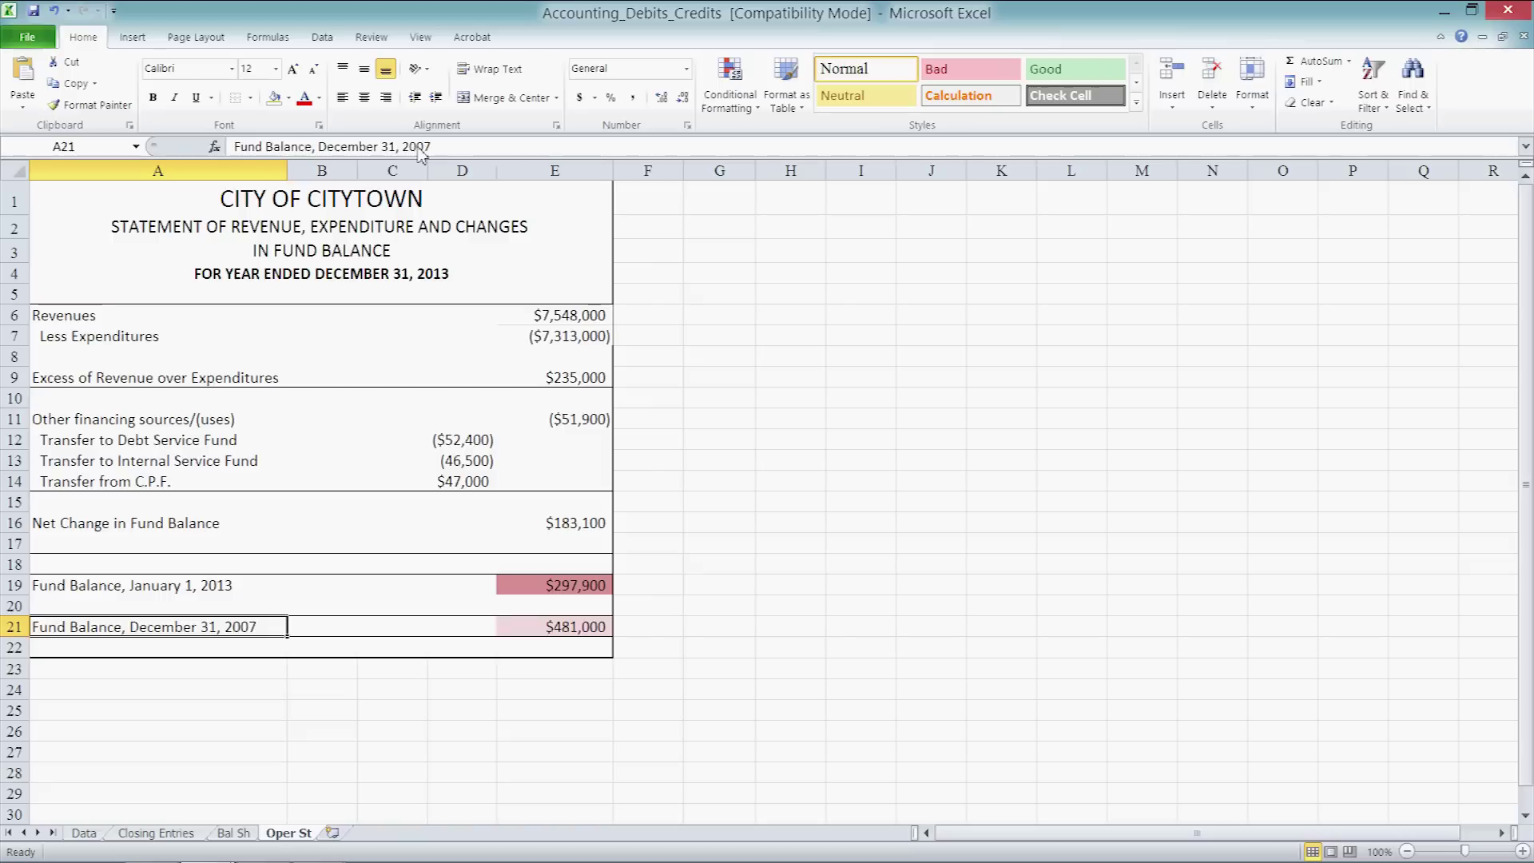
drag(416, 147, 445, 154)
text(13)
key(Return)
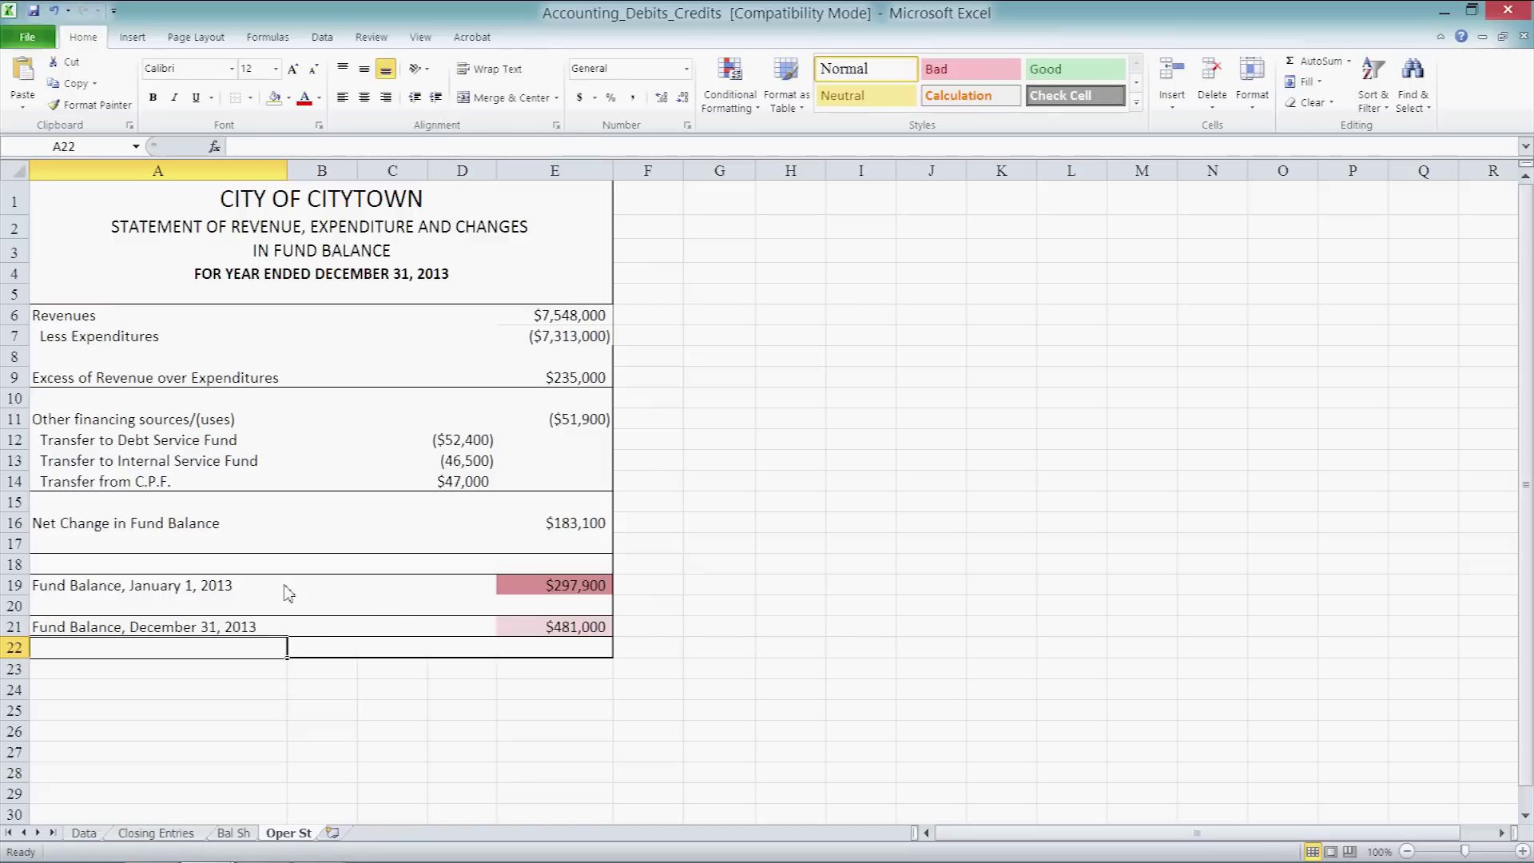
Recheck the beginning and ending fund balance values and the $7,548,000 revenues amount
click(555, 586)
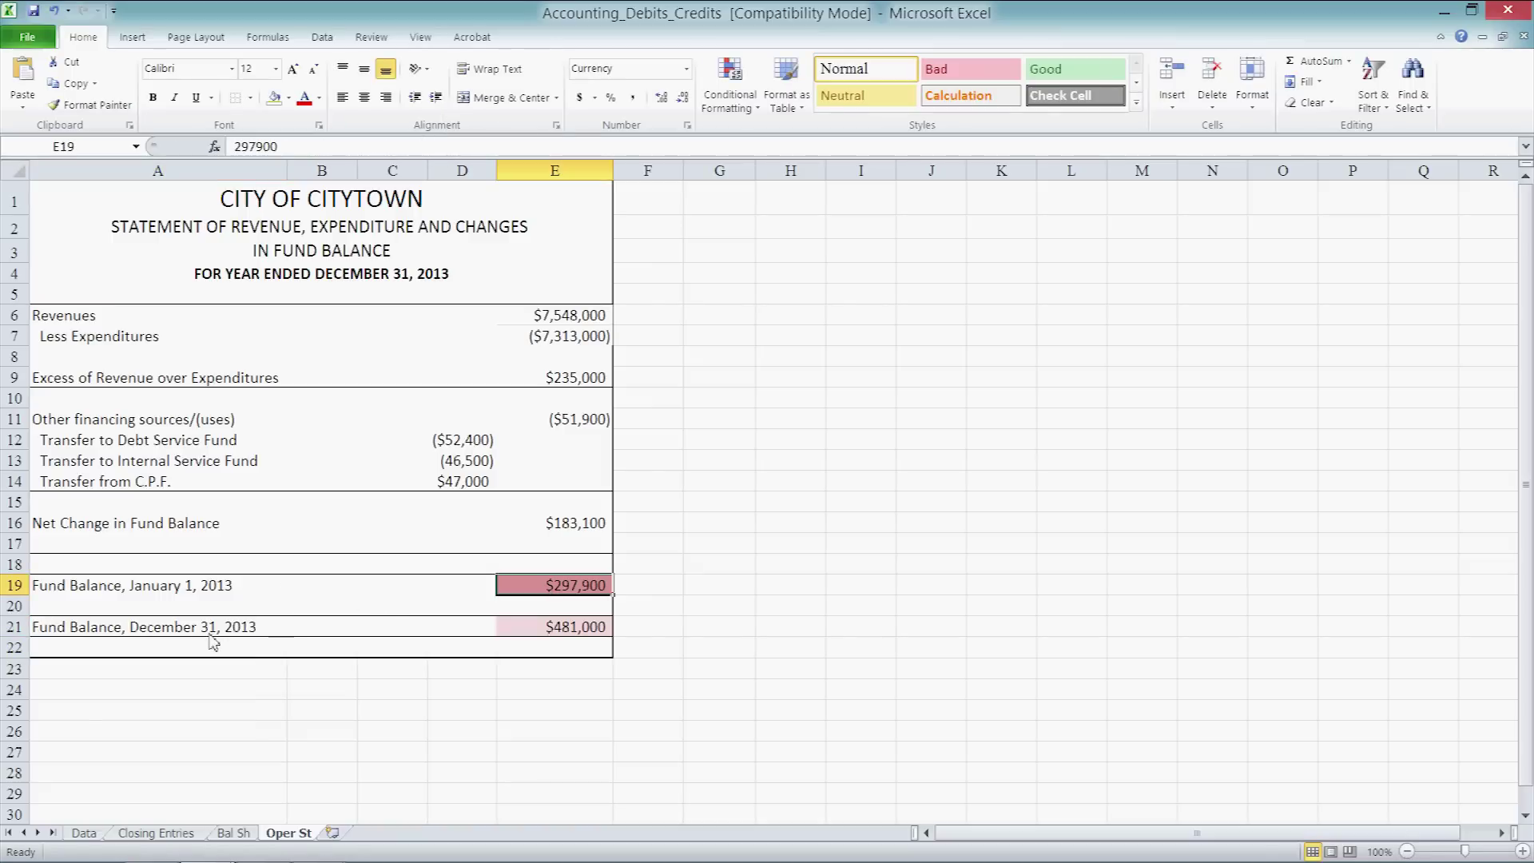
click(572, 628)
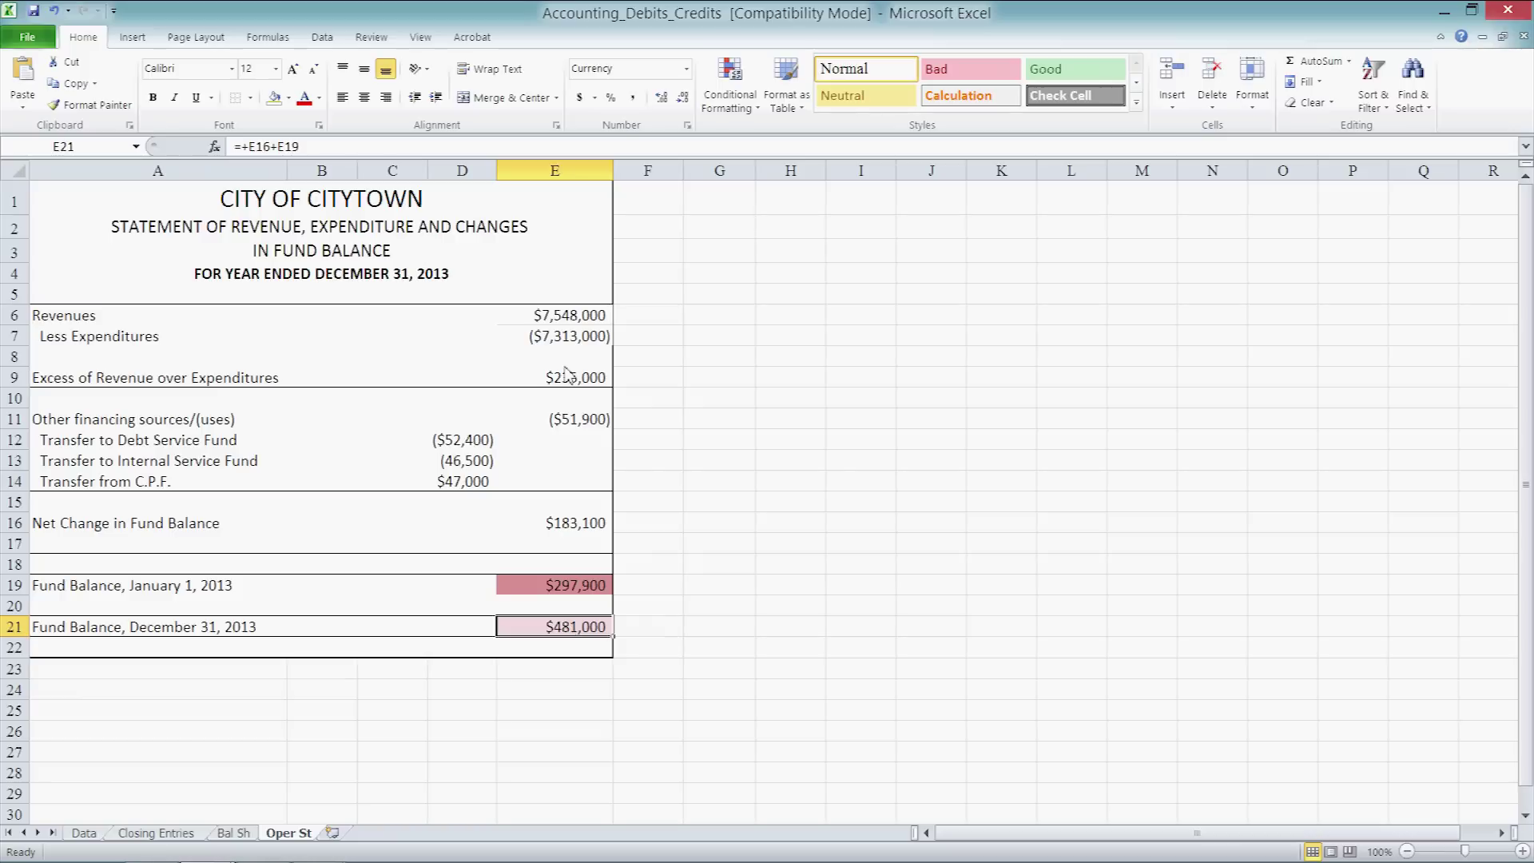
click(565, 295)
click(571, 316)
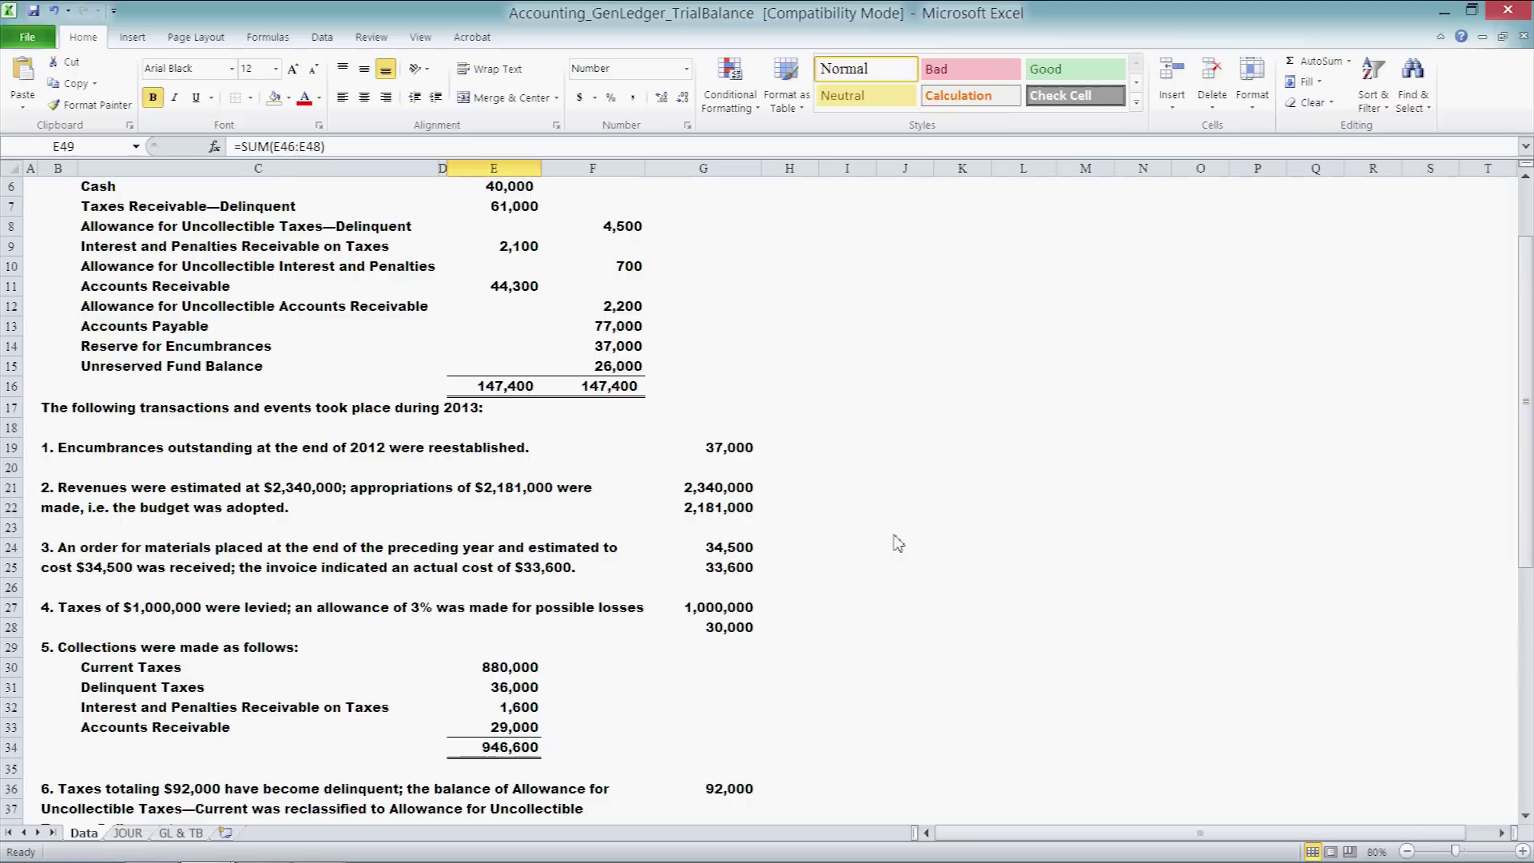
Scroll through the 2013 transactions and select transaction 1's description about reestablished encumbrances
scroll(899, 543, up, 2)
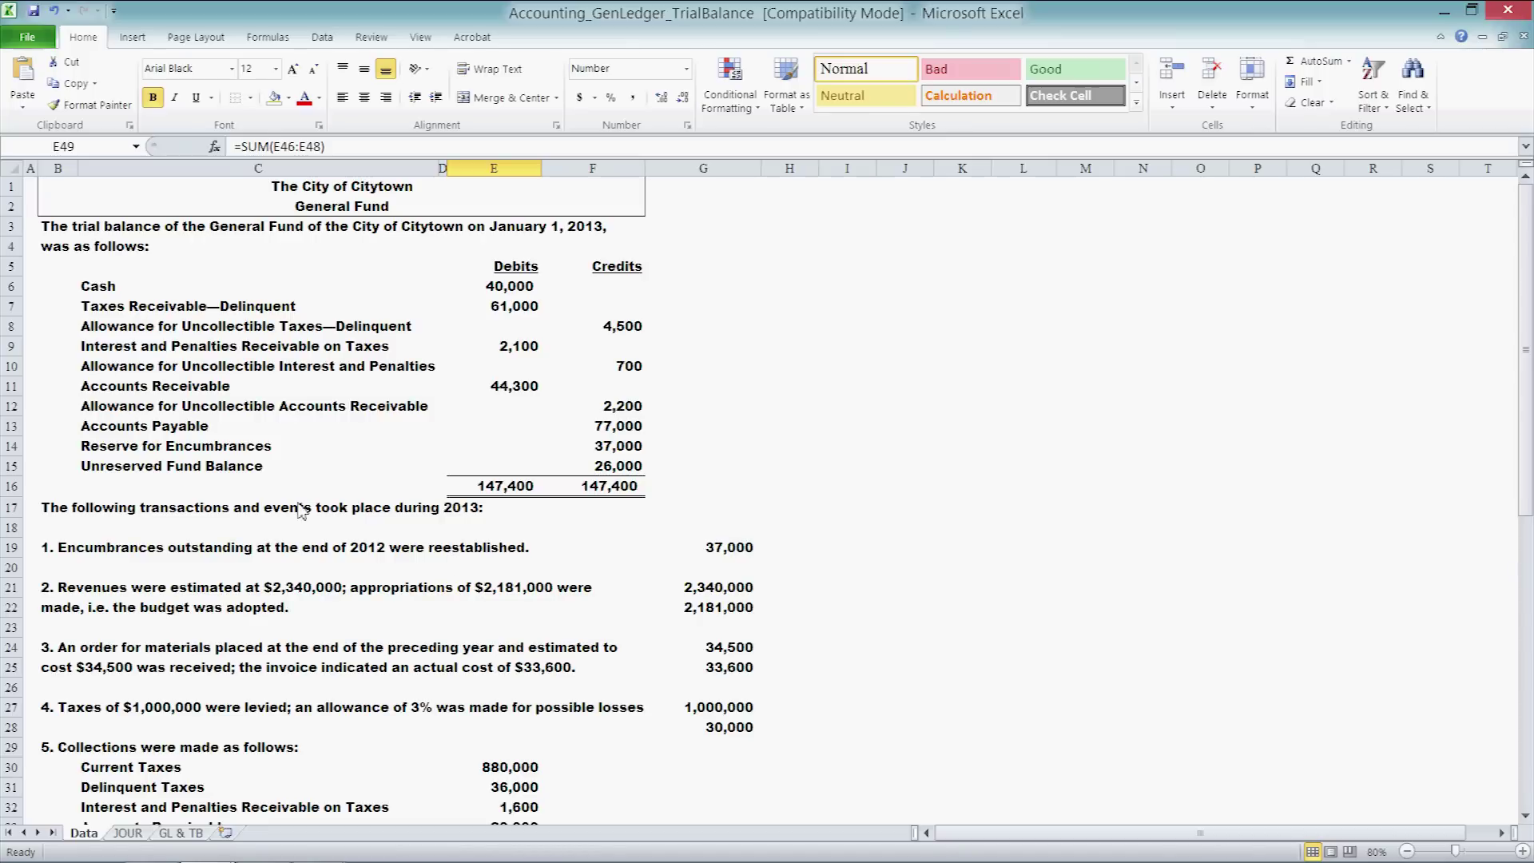
scroll(539, 652, down, 2)
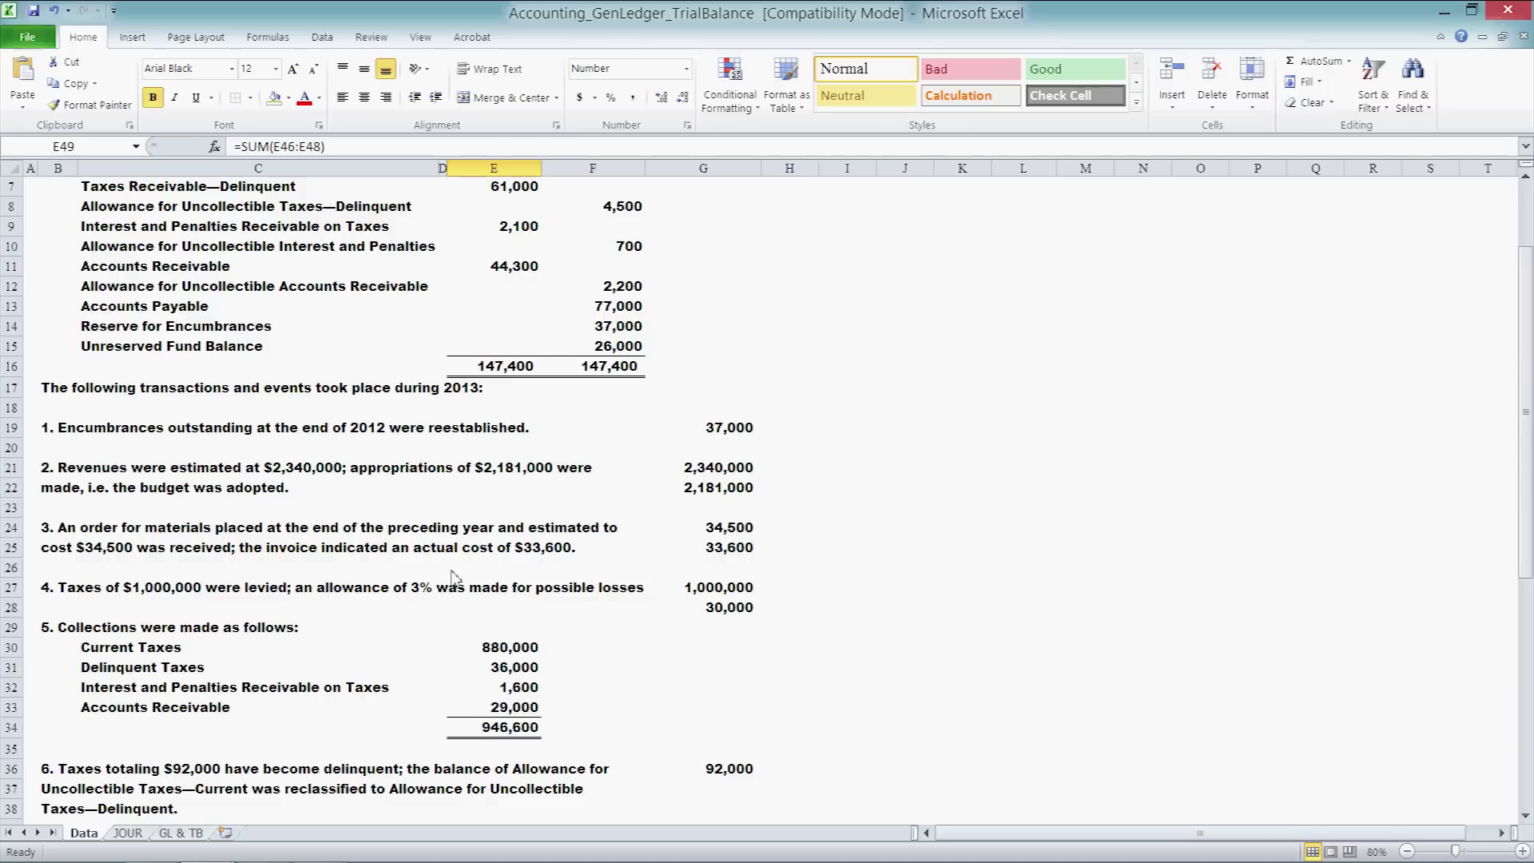
scroll(39, 380, down, 2)
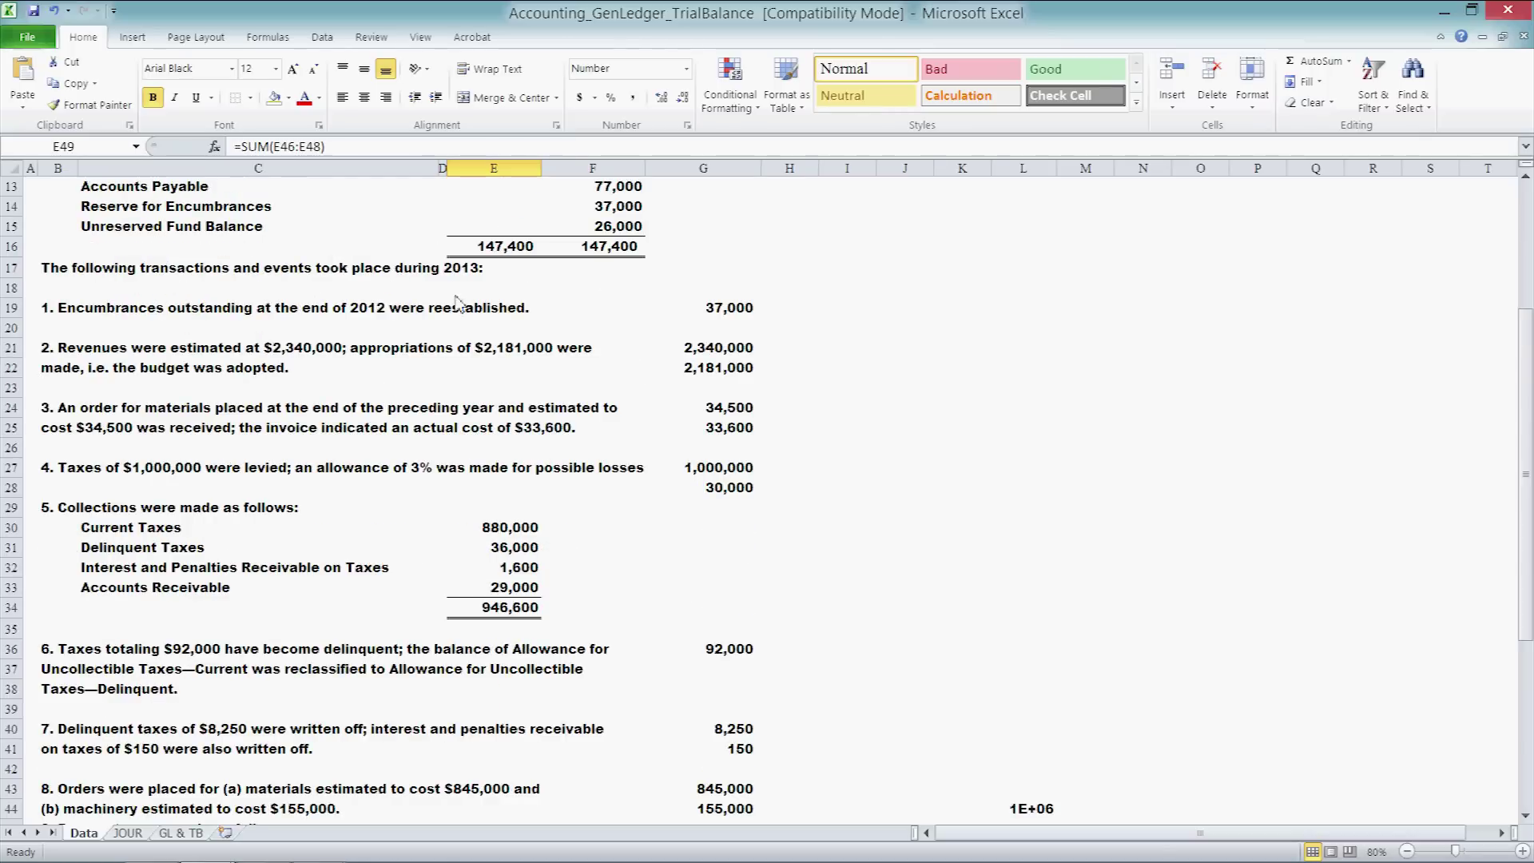
scroll(407, 289, up, 4)
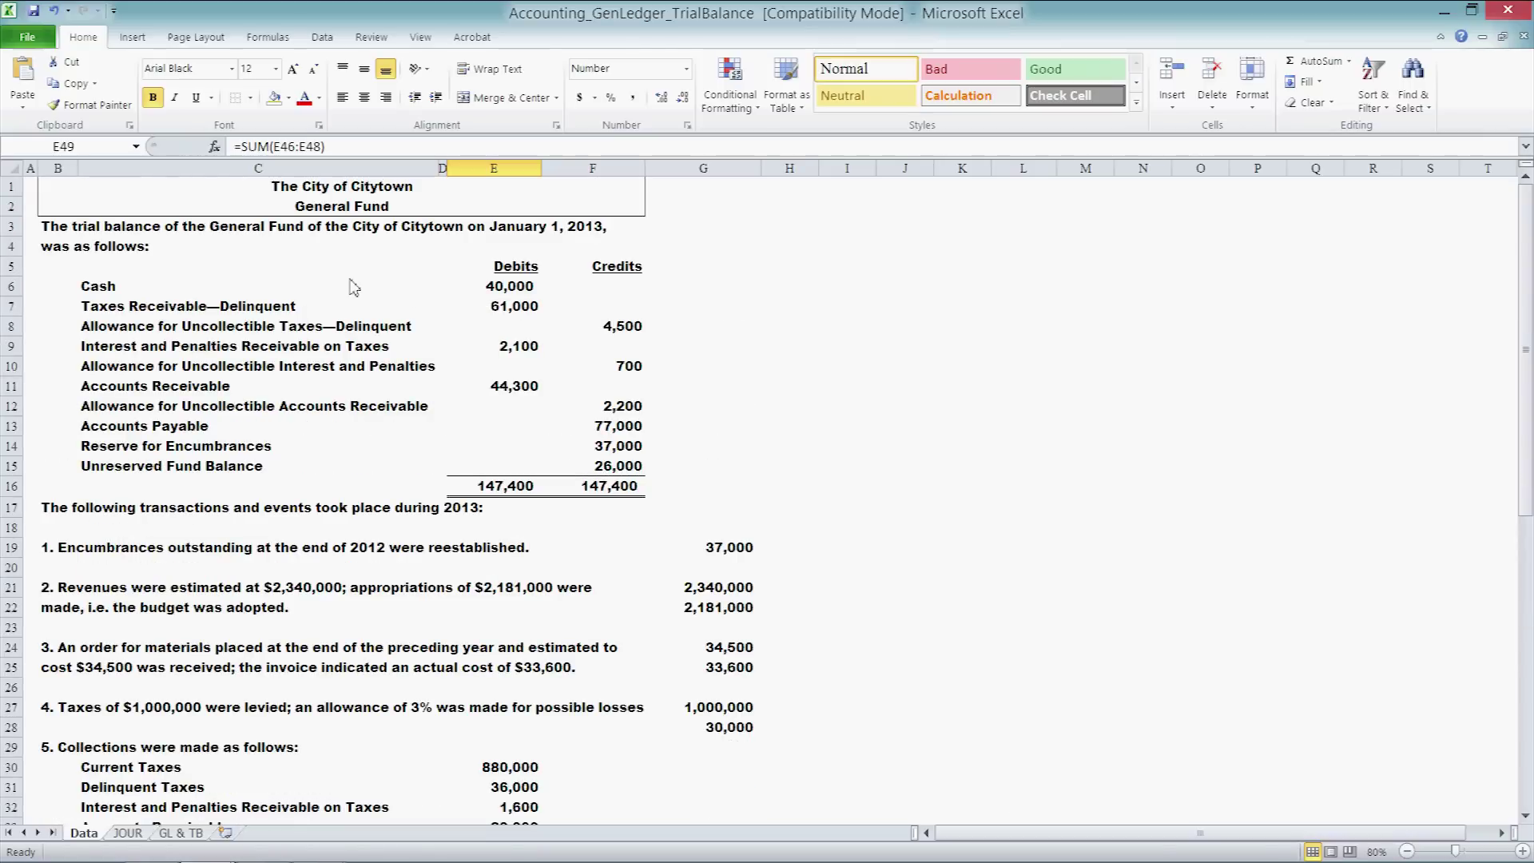
scroll(354, 287, down, 4)
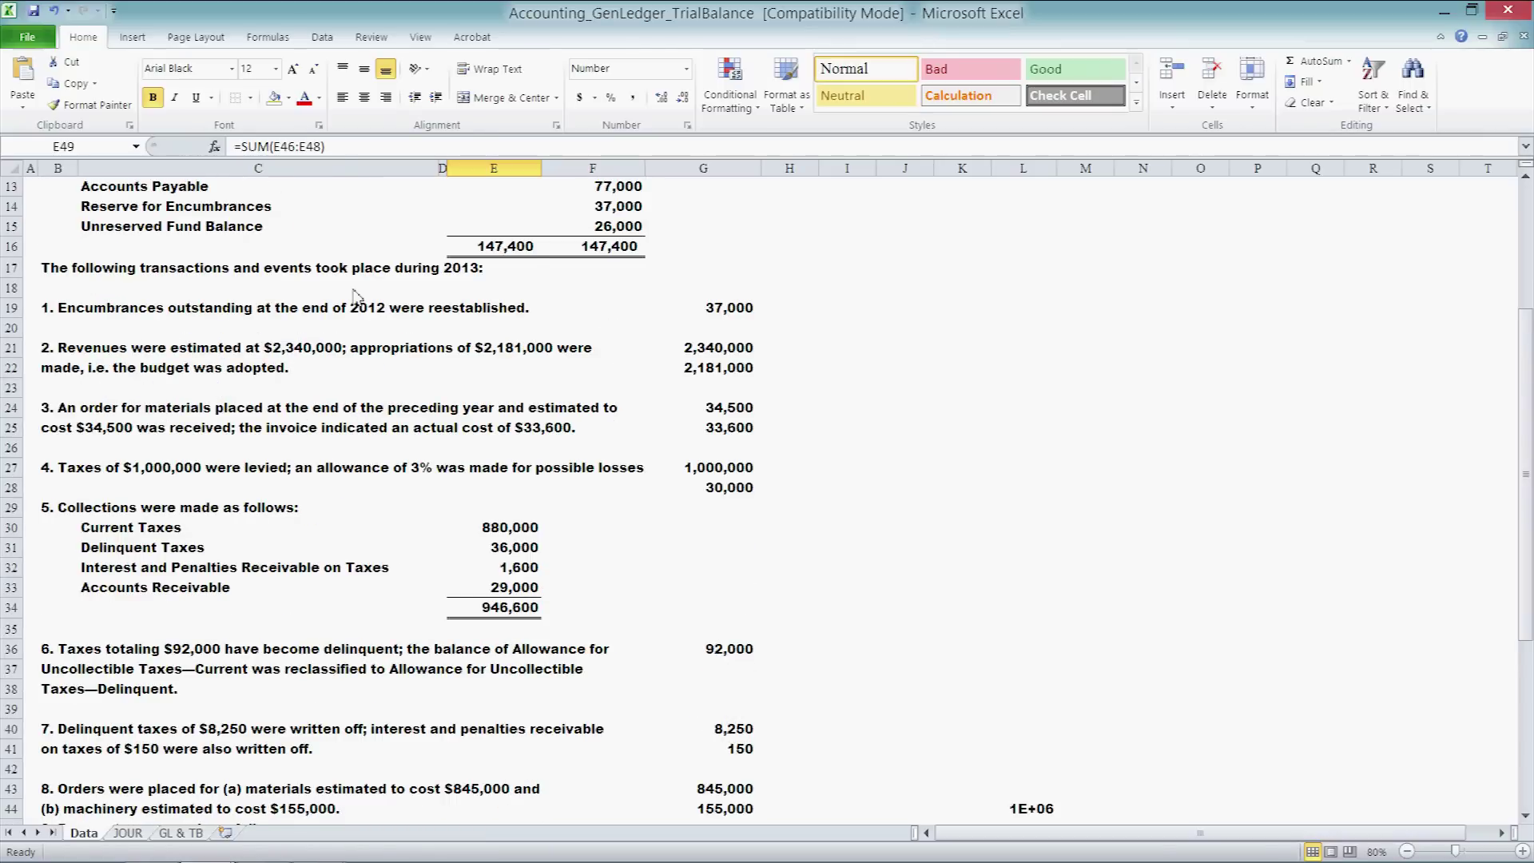
scroll(354, 296, up, 4)
scroll(351, 363, down, 3)
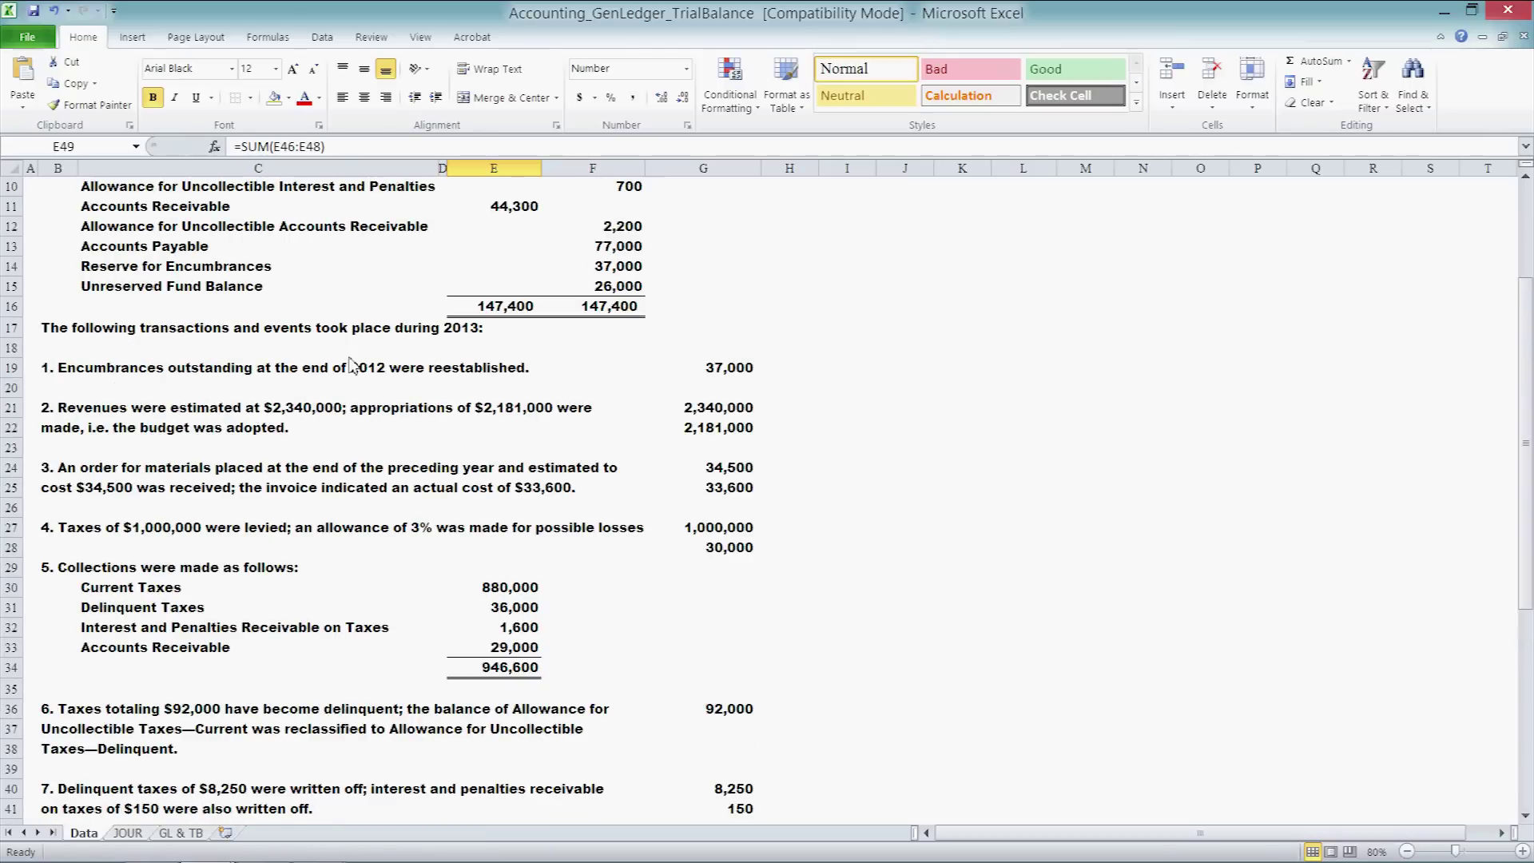
click(18, 369)
click(77, 372)
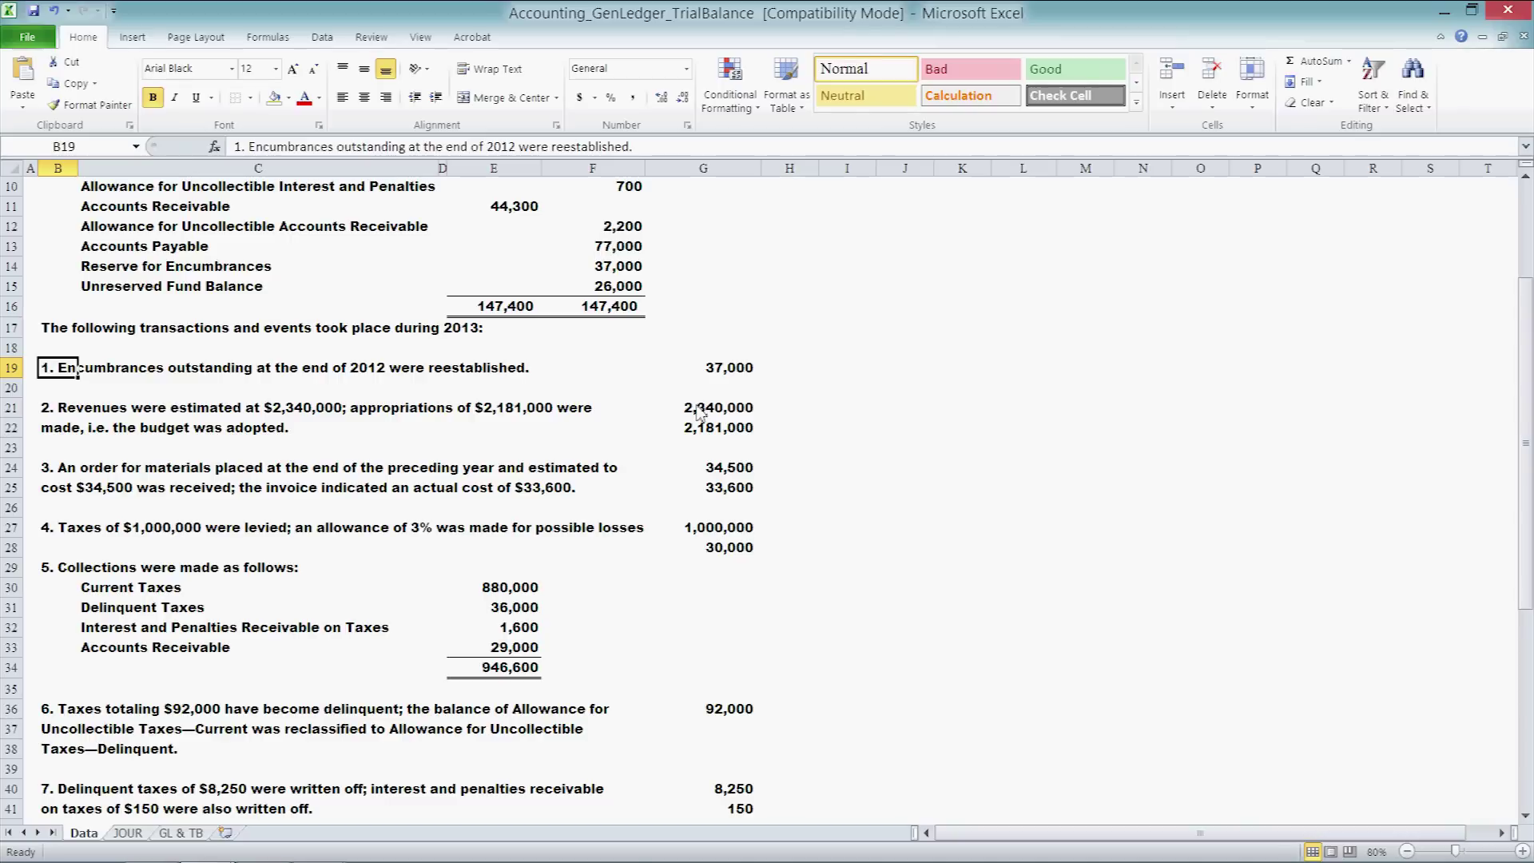
Compare JOUR journal entry 1 with the Data sheet's transaction descriptions
click(128, 833)
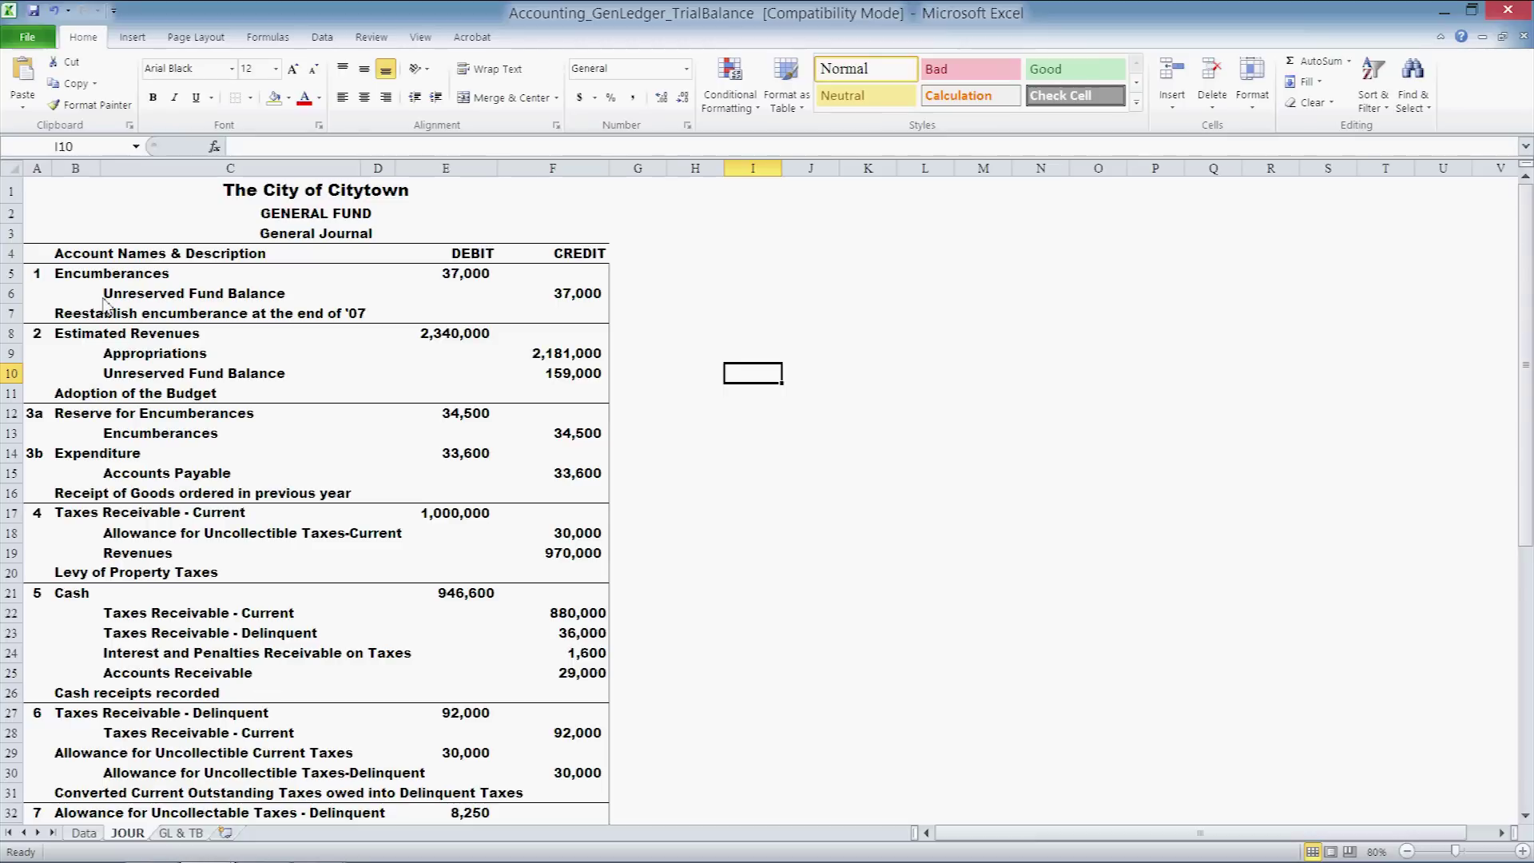
mouse_move(35, 273)
mouse_down()
mouse_move(137, 292)
mouse_move(38, 284)
mouse_up()
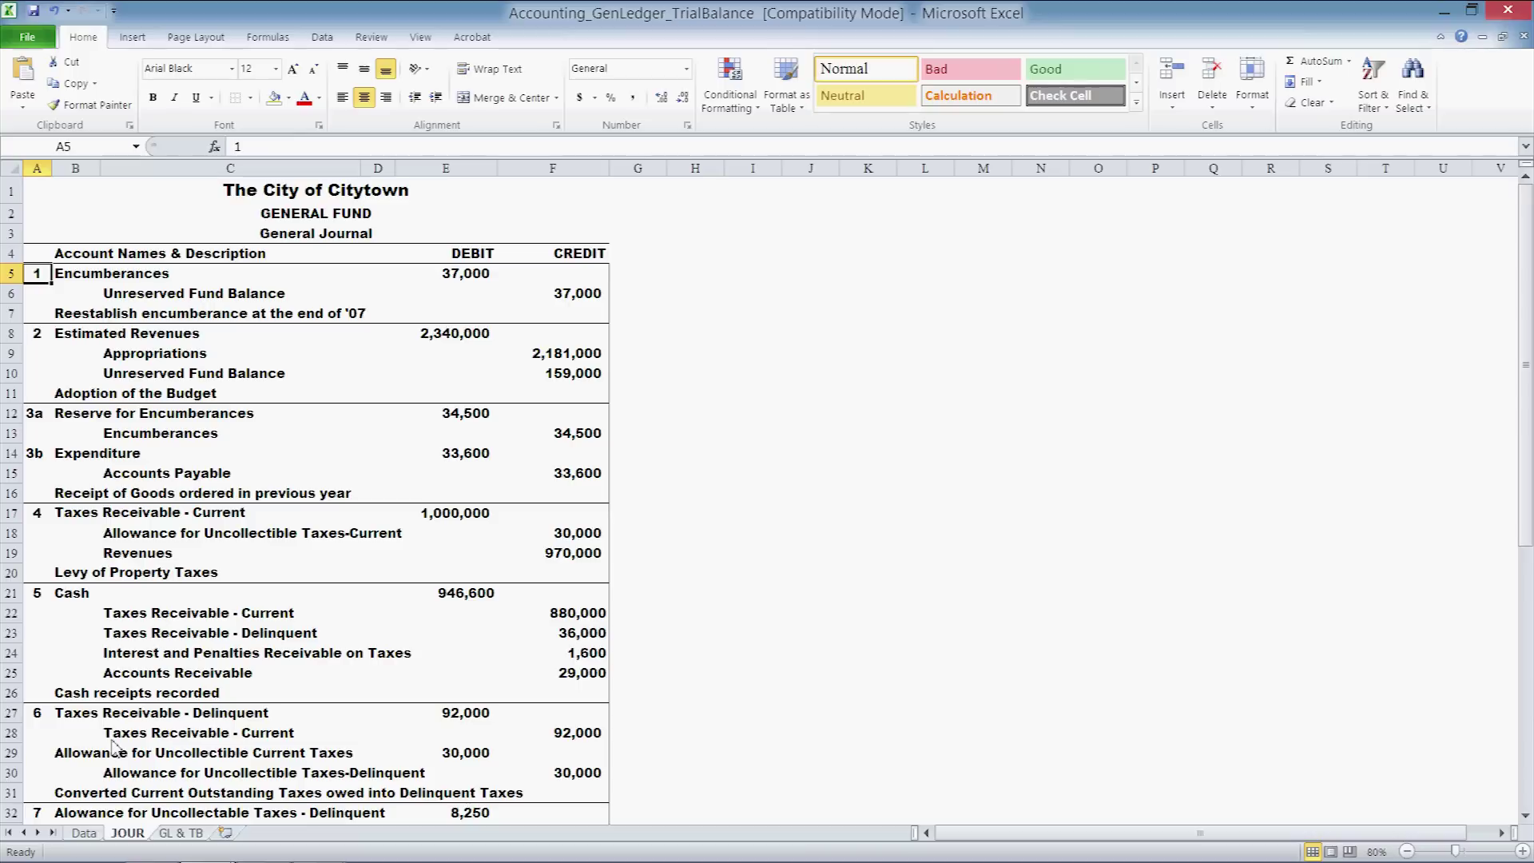
click(83, 833)
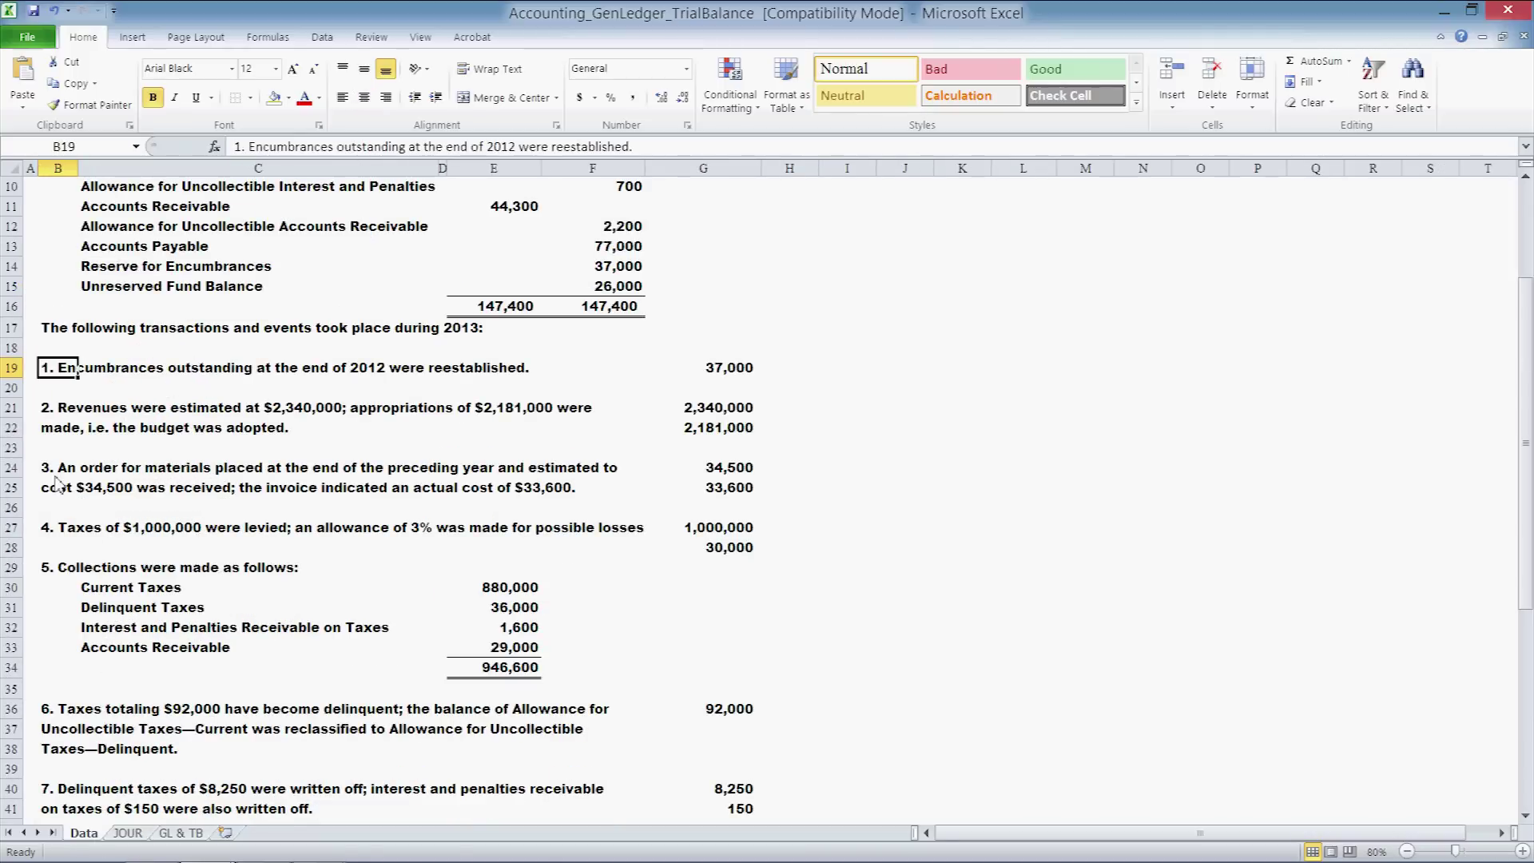
click(288, 472)
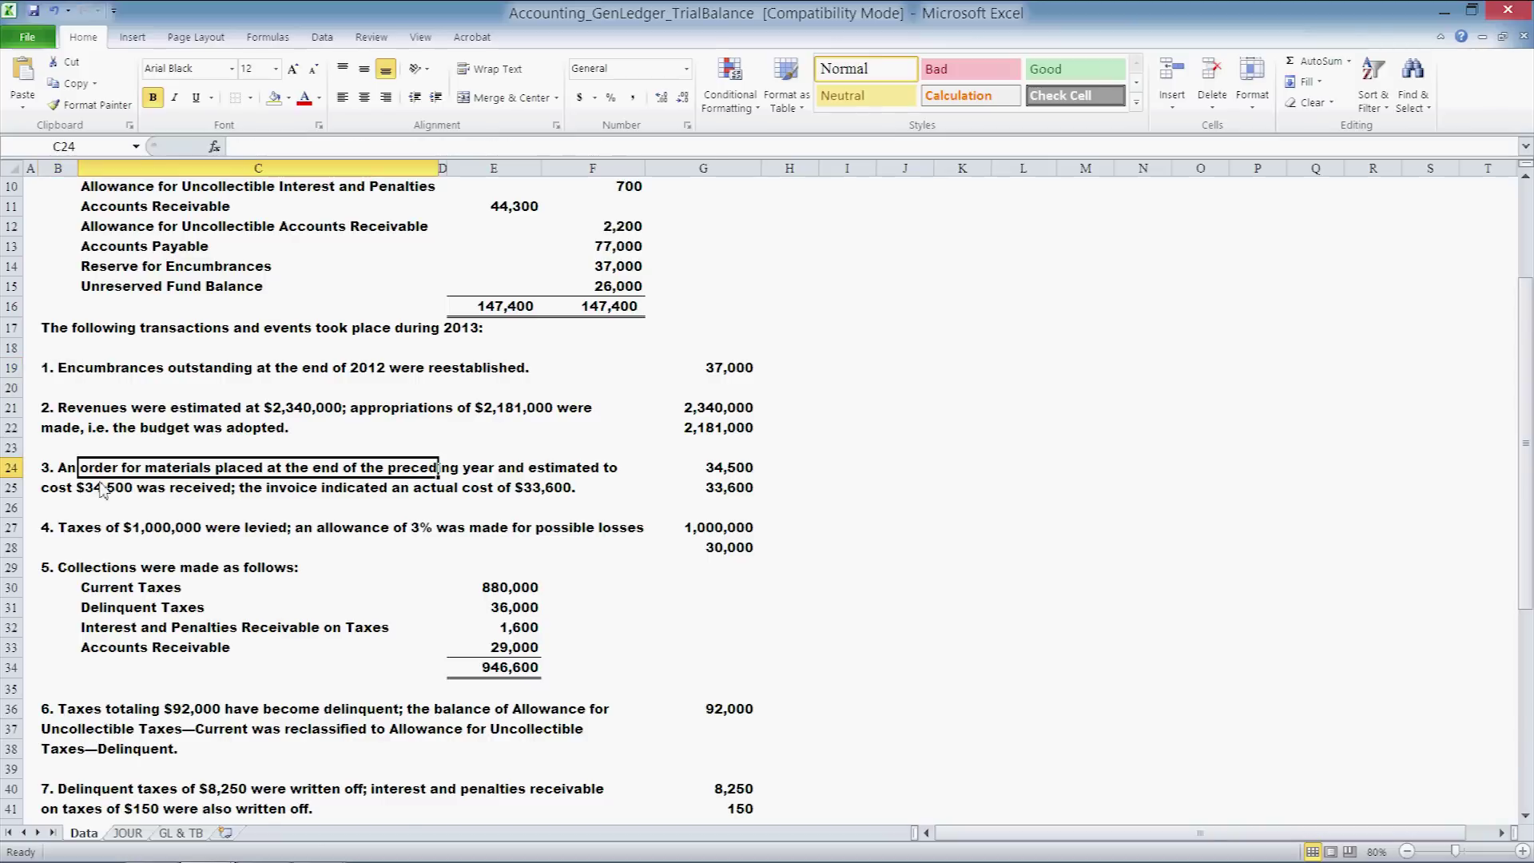
scroll(102, 489, down, 5)
scroll(156, 495, down, 1)
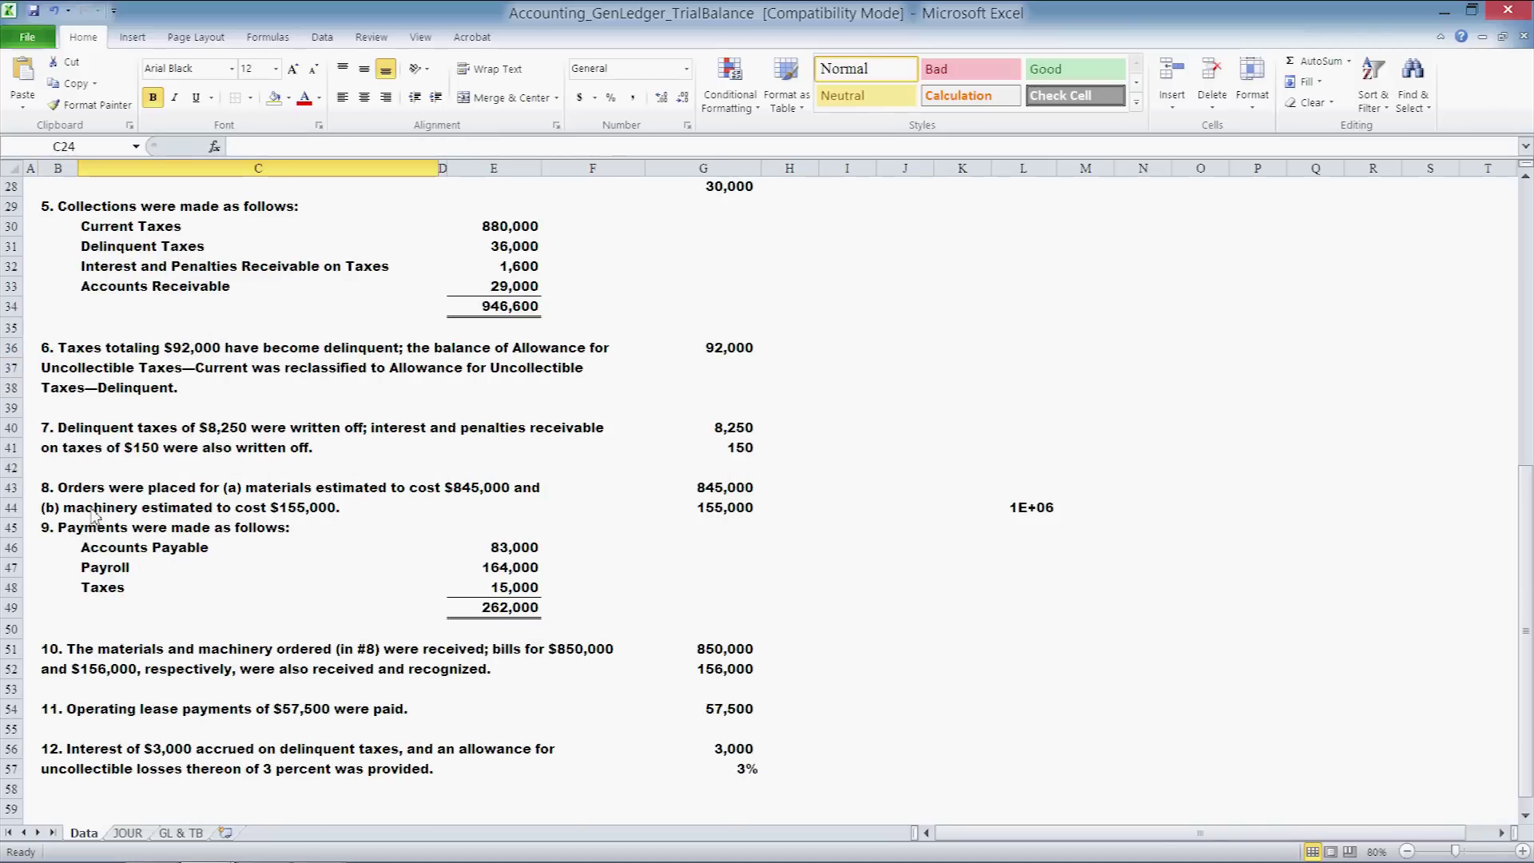
scroll(94, 515, up, 7)
click(128, 833)
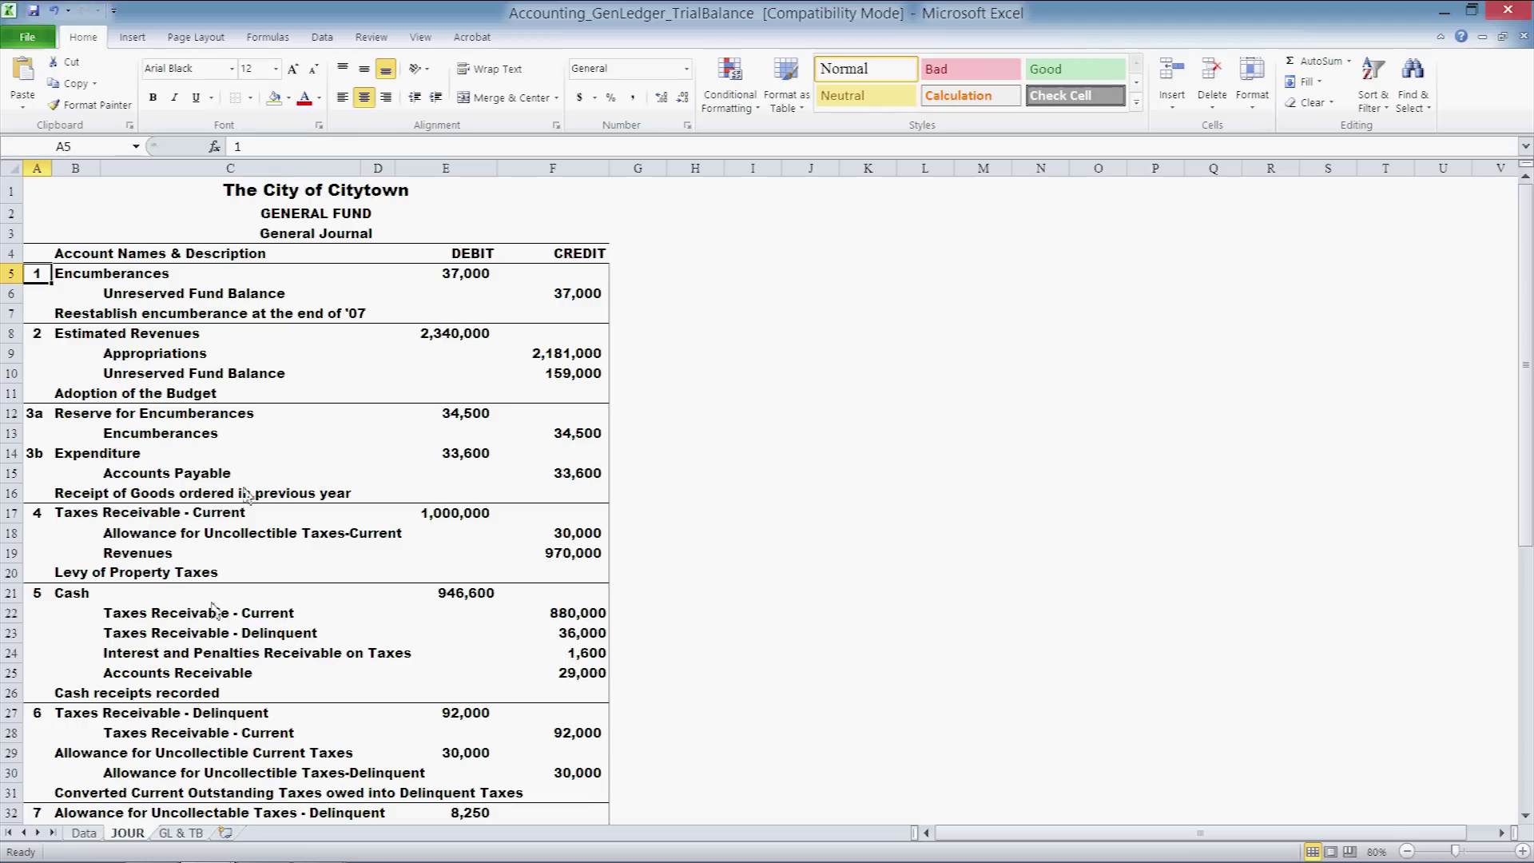
Replace '07 with '13 in entry 1's explanation in cell B7
drag(68, 313, 324, 314)
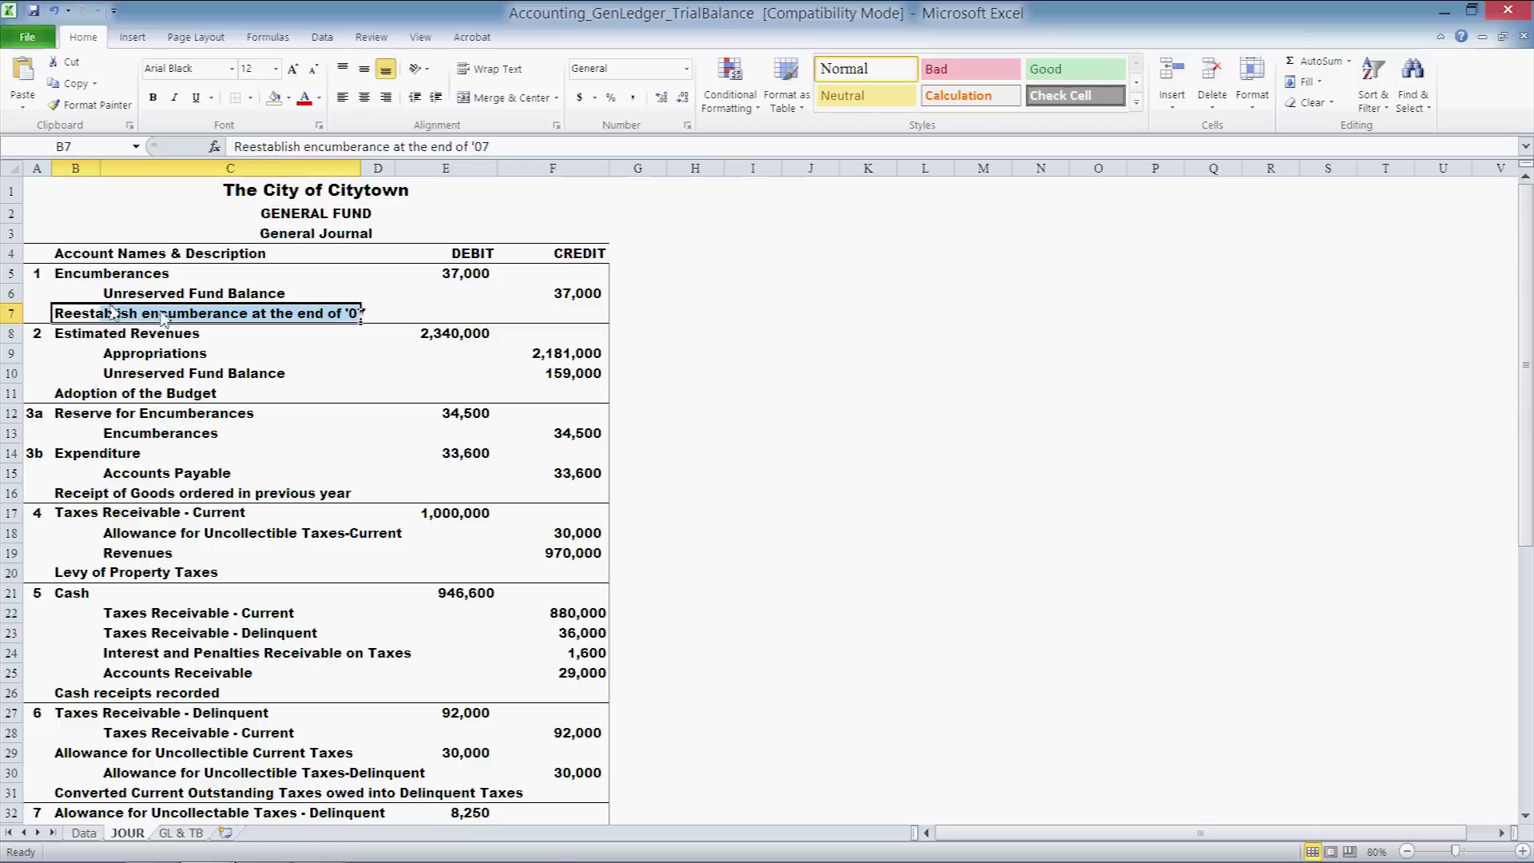
click(191, 348)
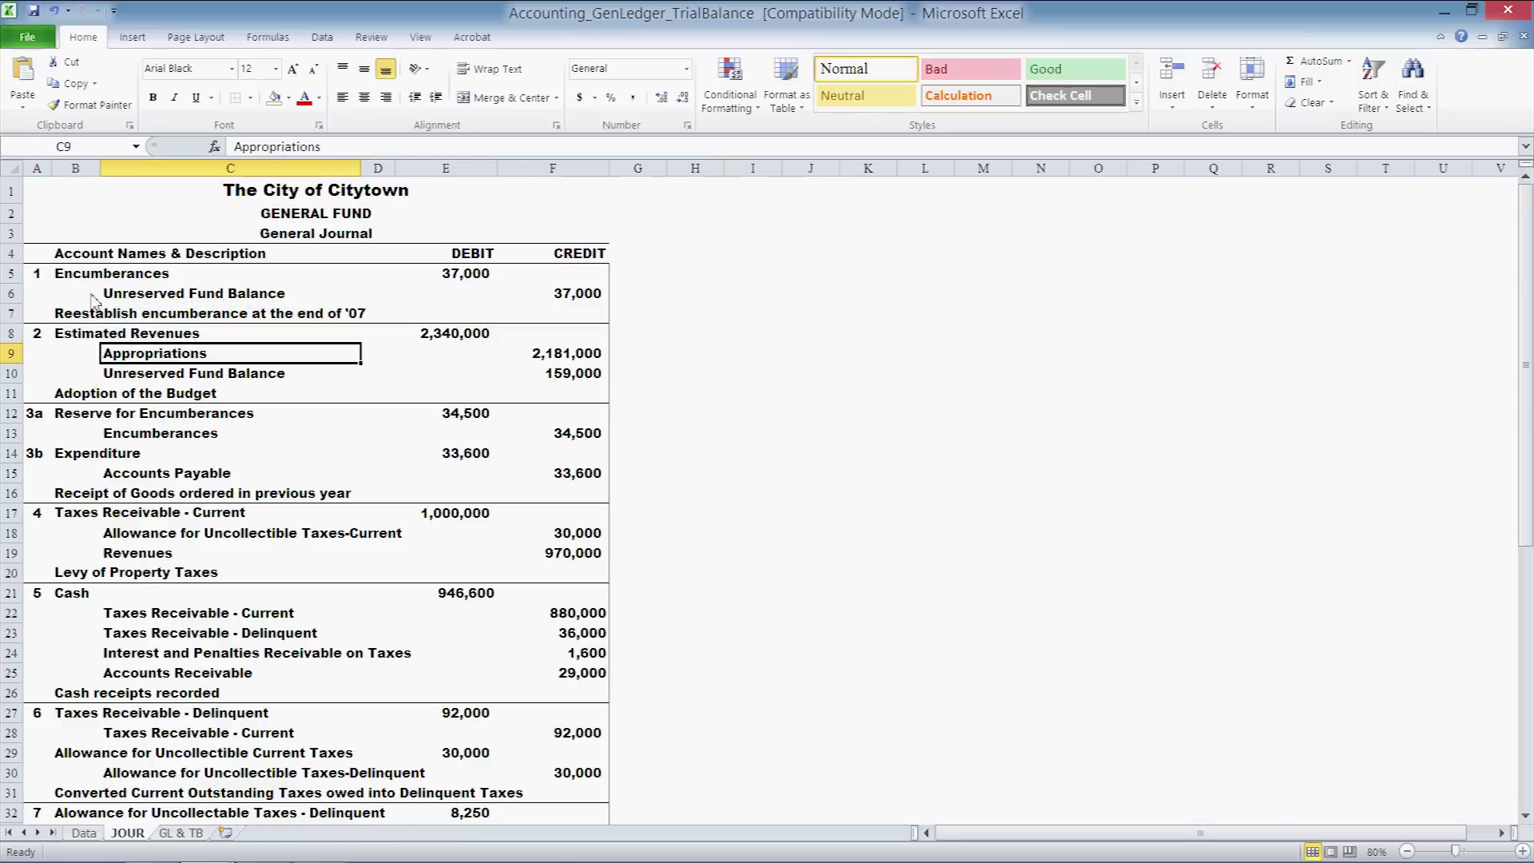
click(311, 315)
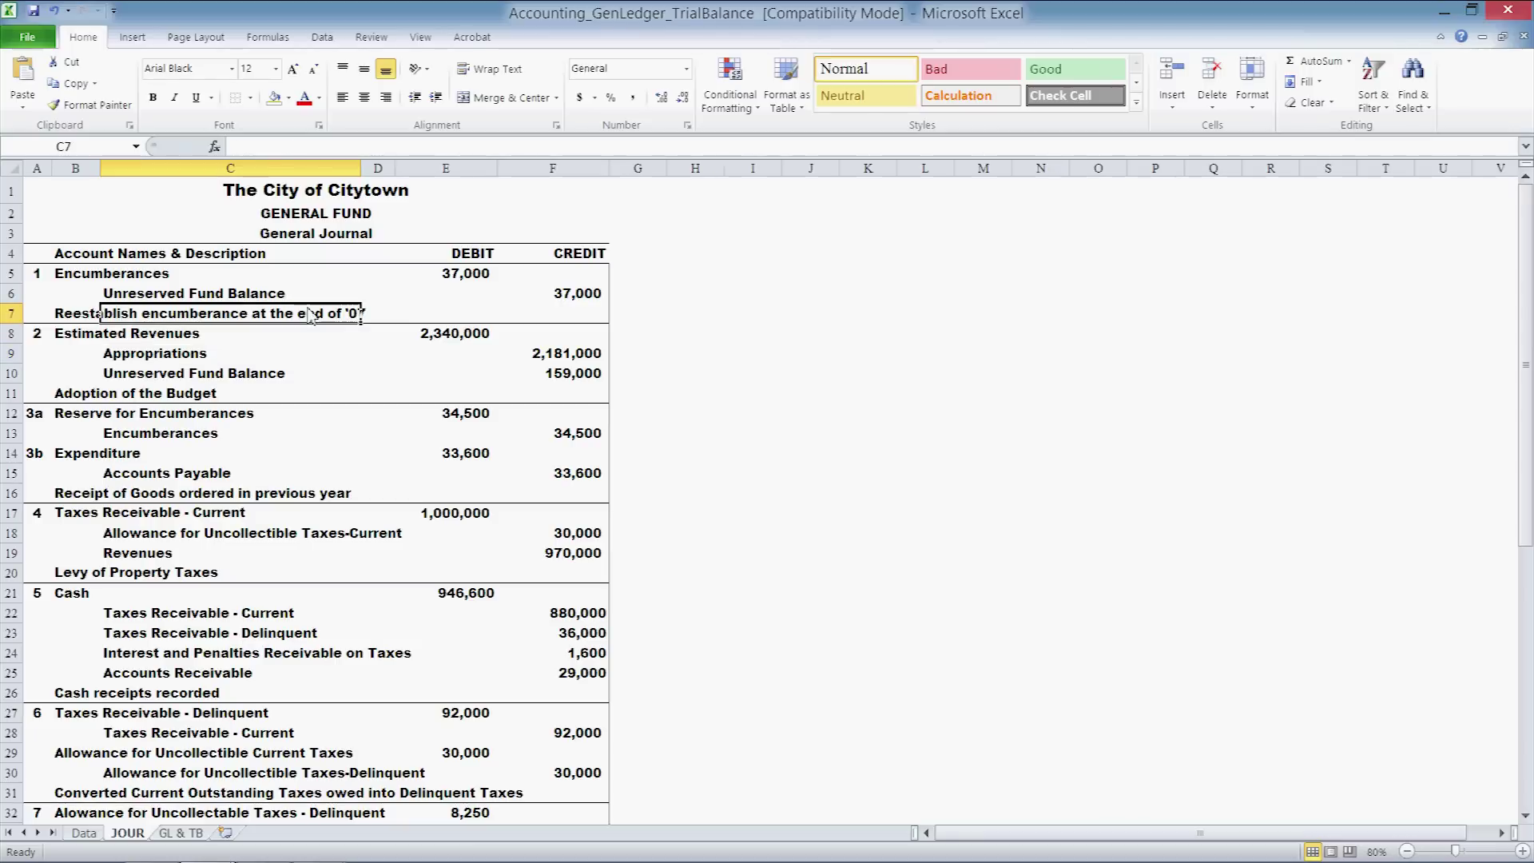
key(Left)
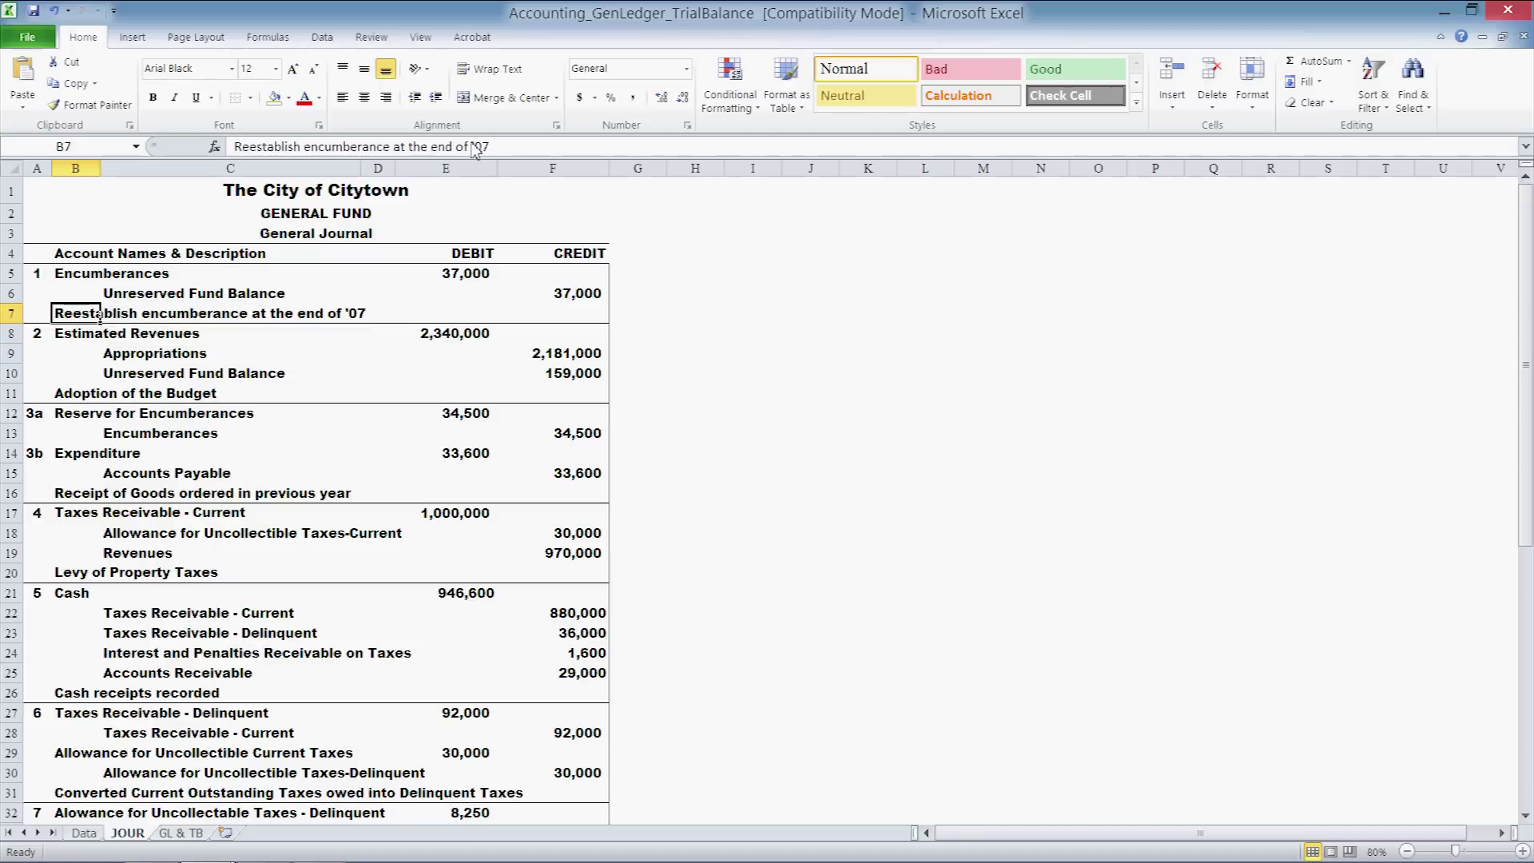
drag(473, 147, 506, 150)
text(')
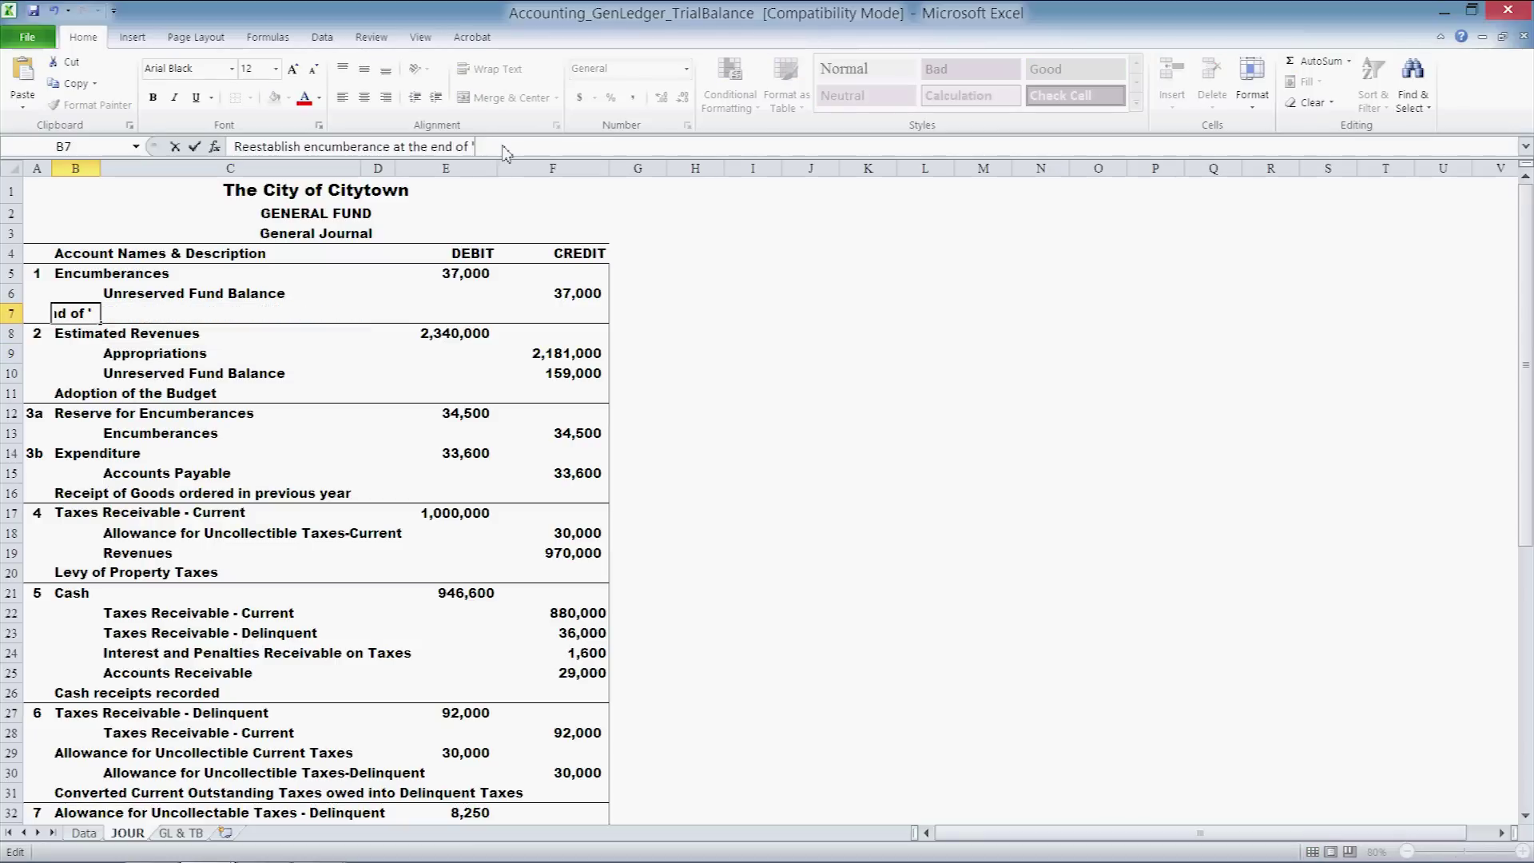
text(13)
key(Return)
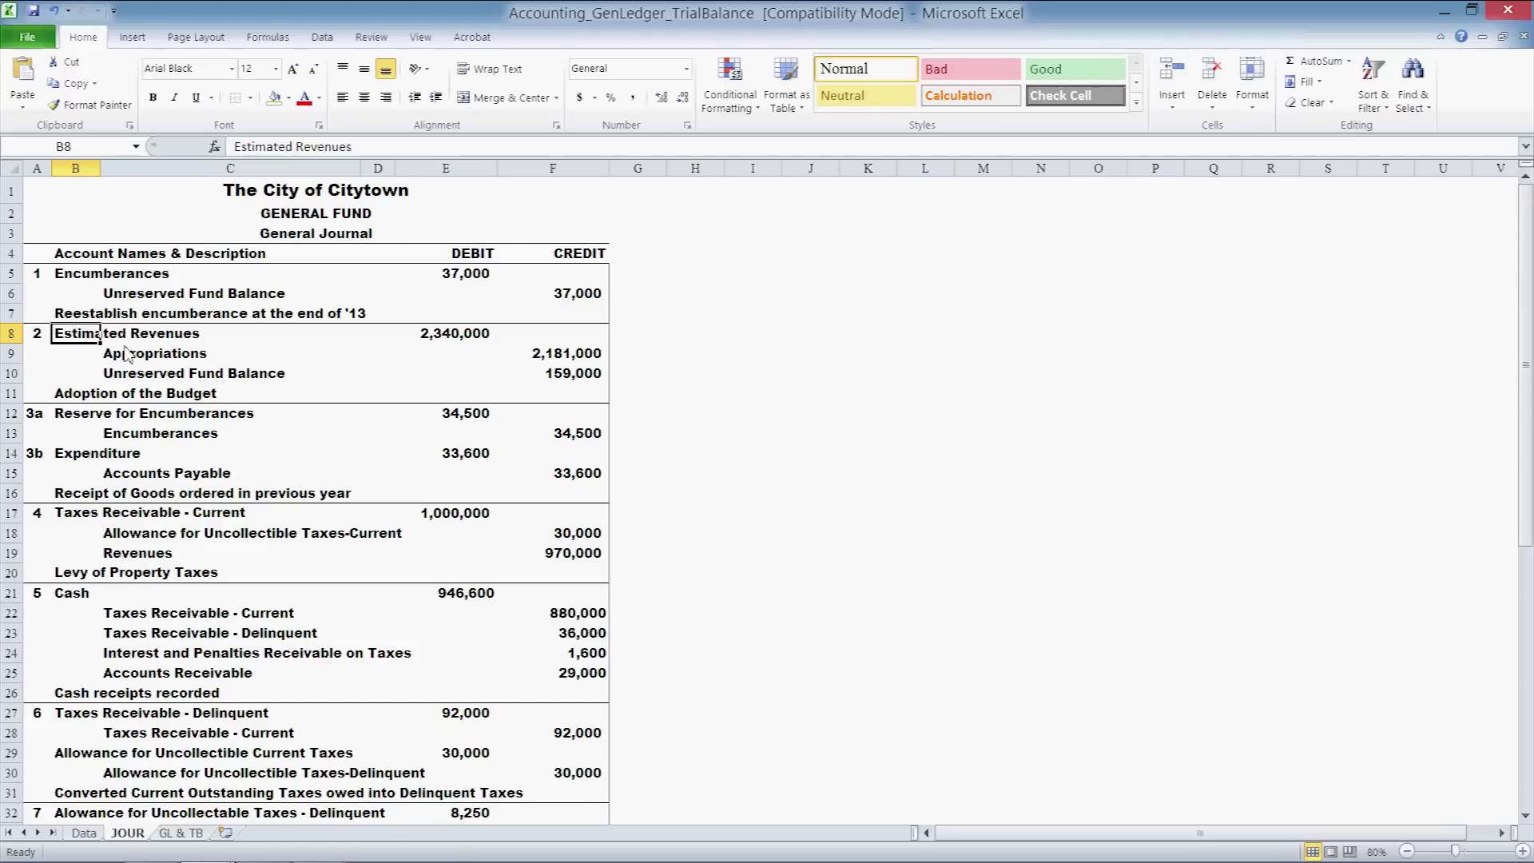
scroll(125, 354, down, 8)
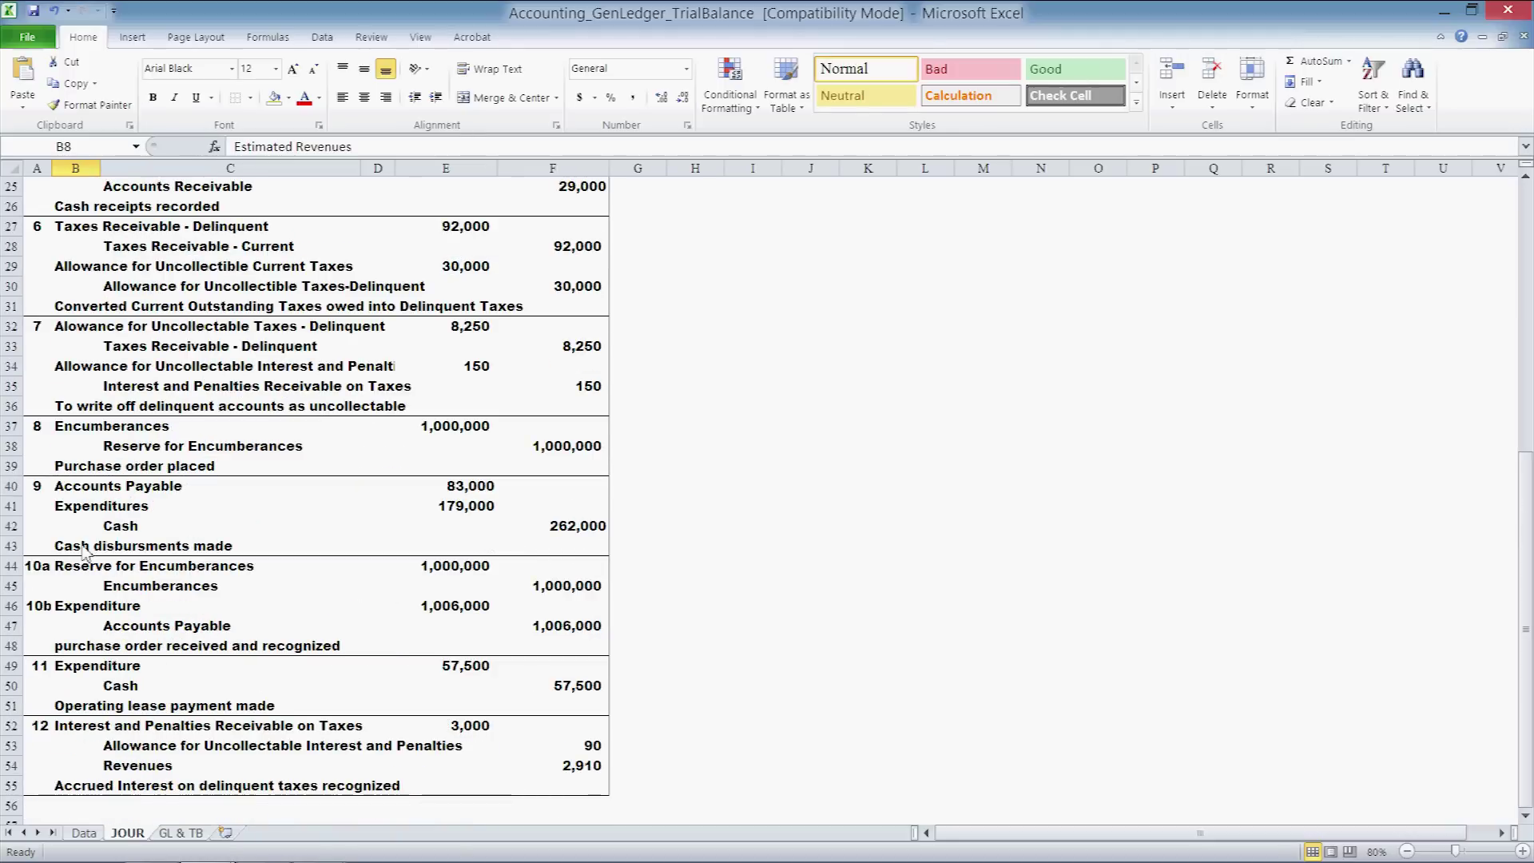
Compare JOUR entry 10a with the Data sheet transactions, then open the GL & TB sheet
click(46, 569)
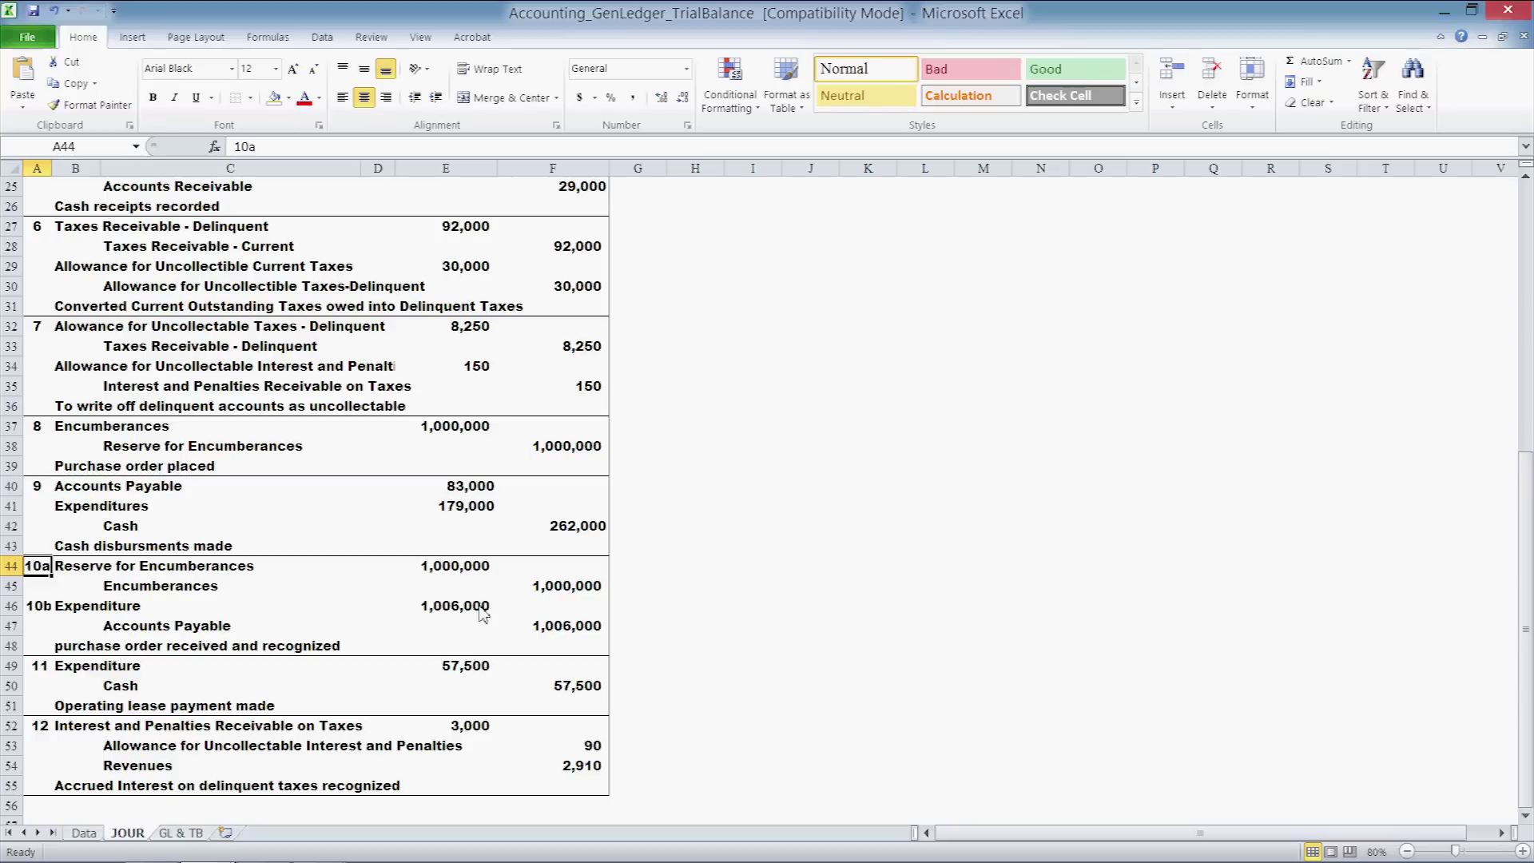
click(85, 833)
scroll(138, 612, down, 7)
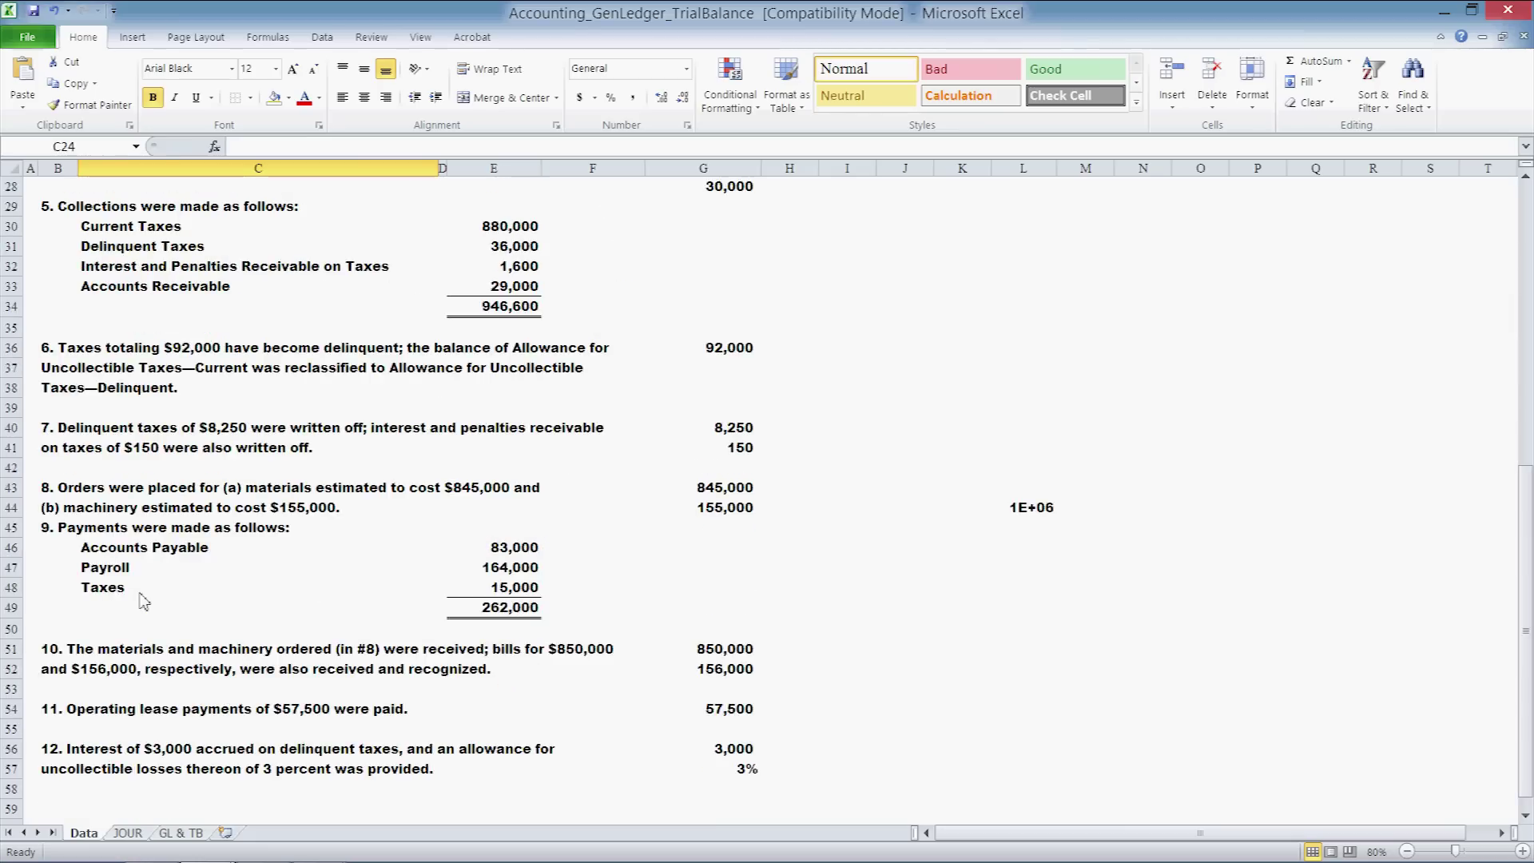
scroll(143, 600, down, 3)
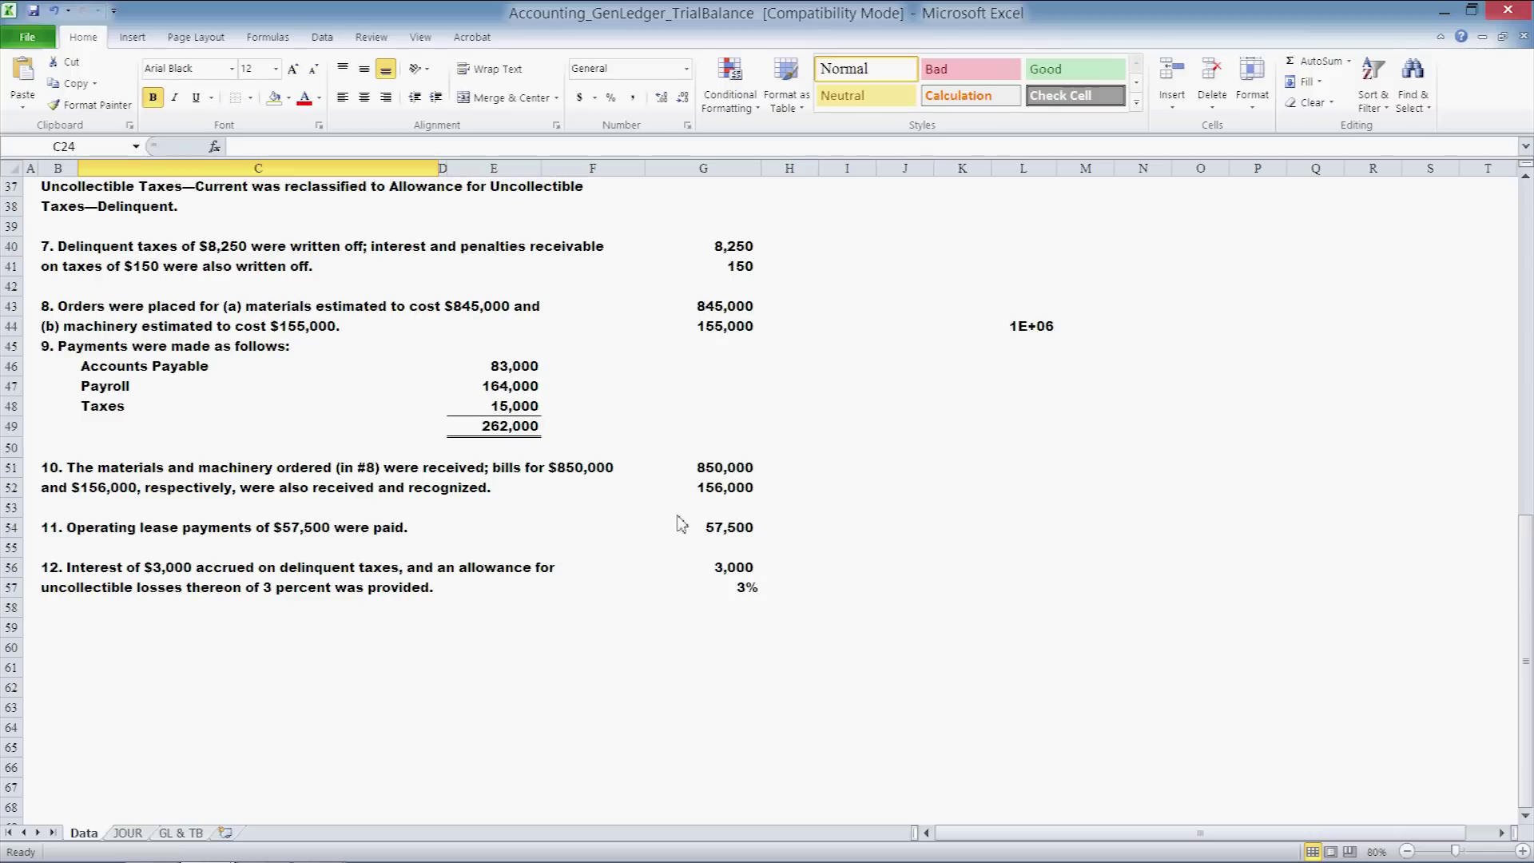
click(128, 833)
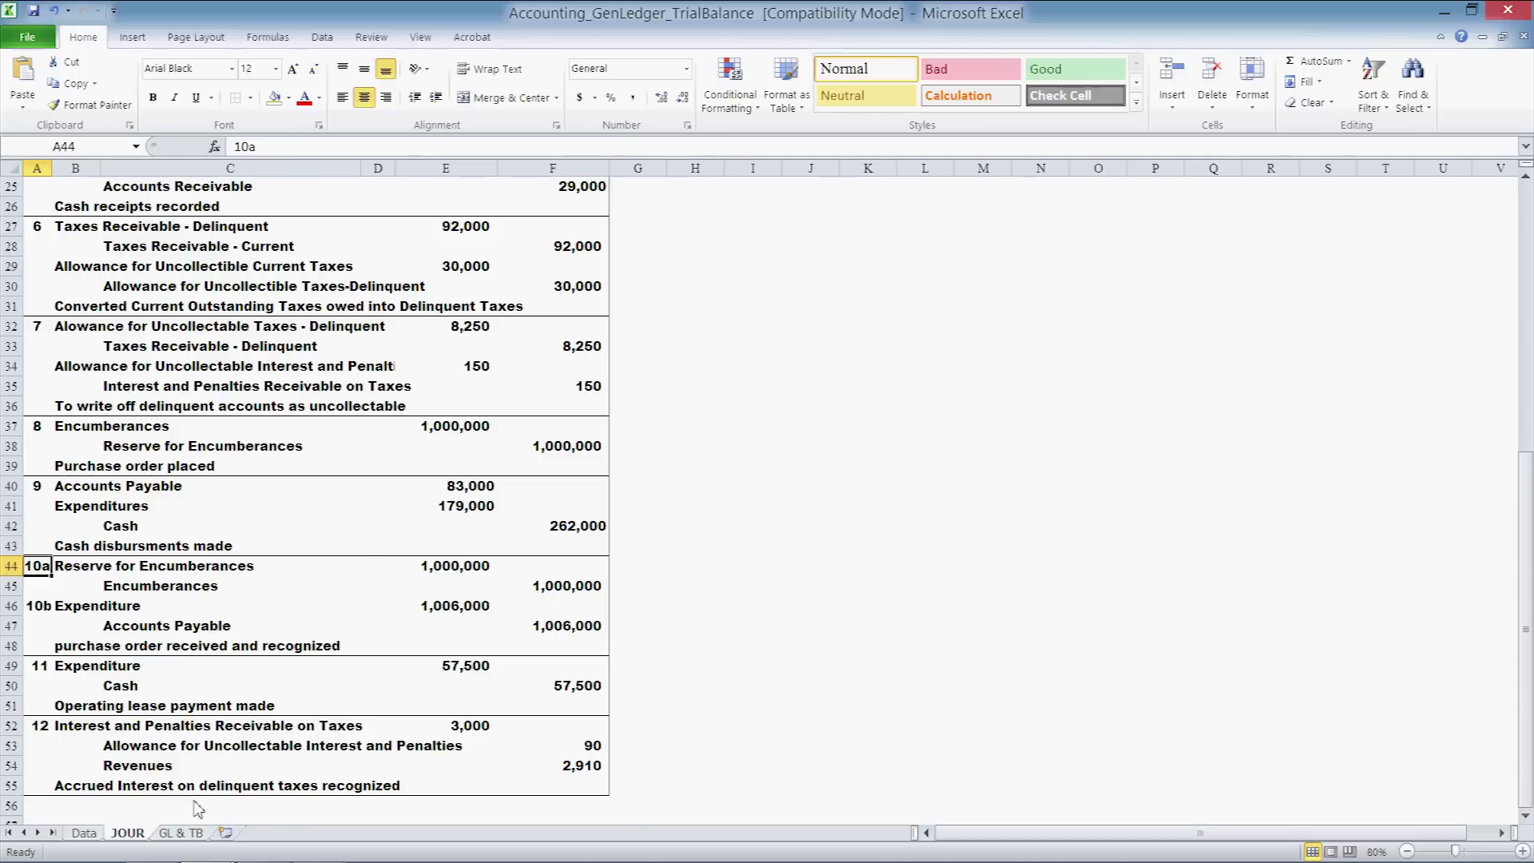
click(181, 833)
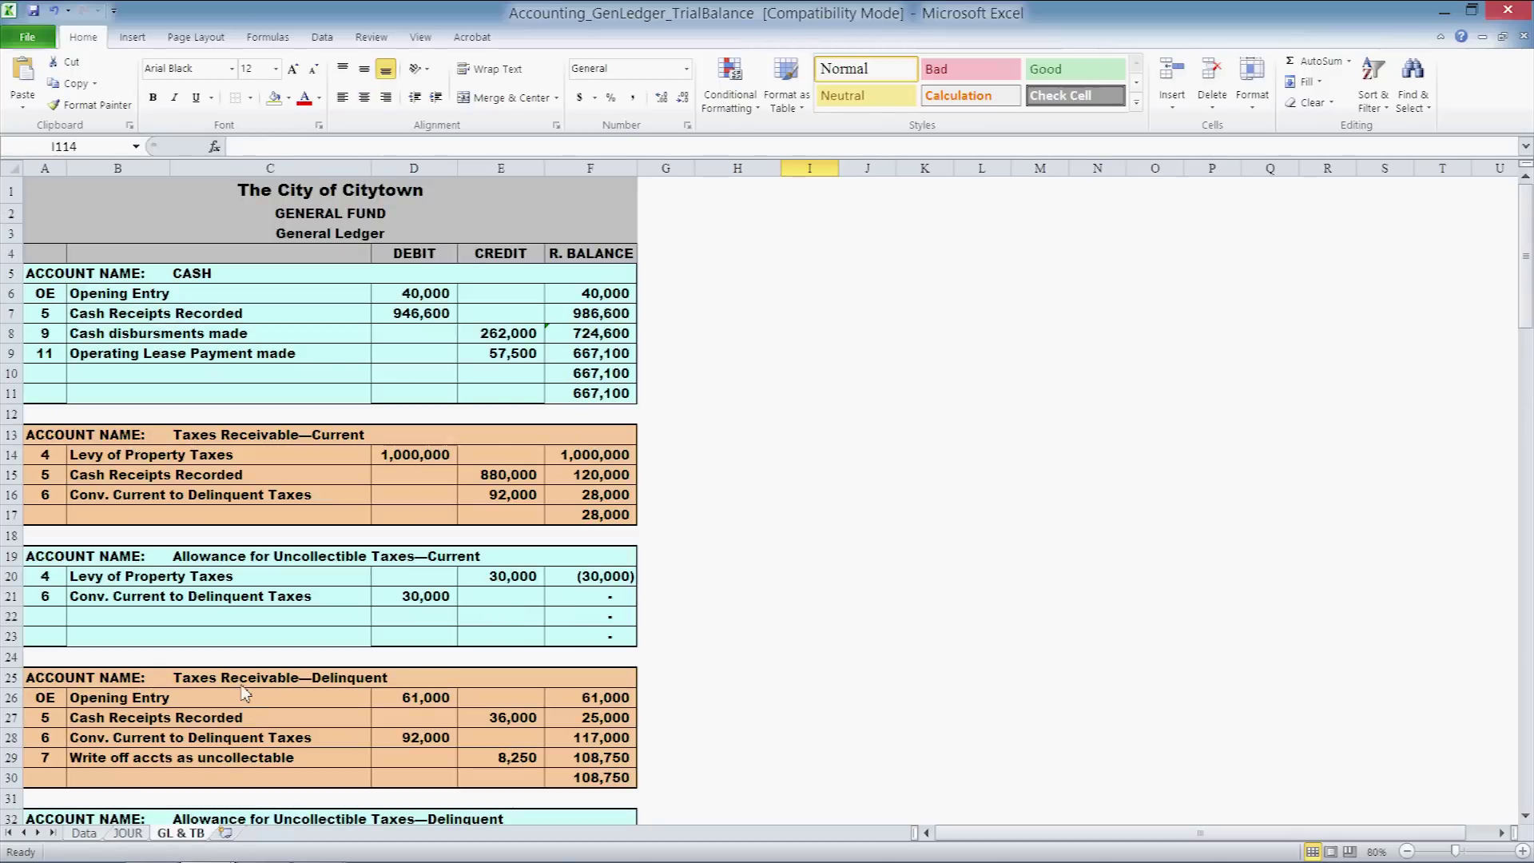
Scroll down the General Ledger to the Interest and Penalties Receivable account
scroll(521, 502, down, 6)
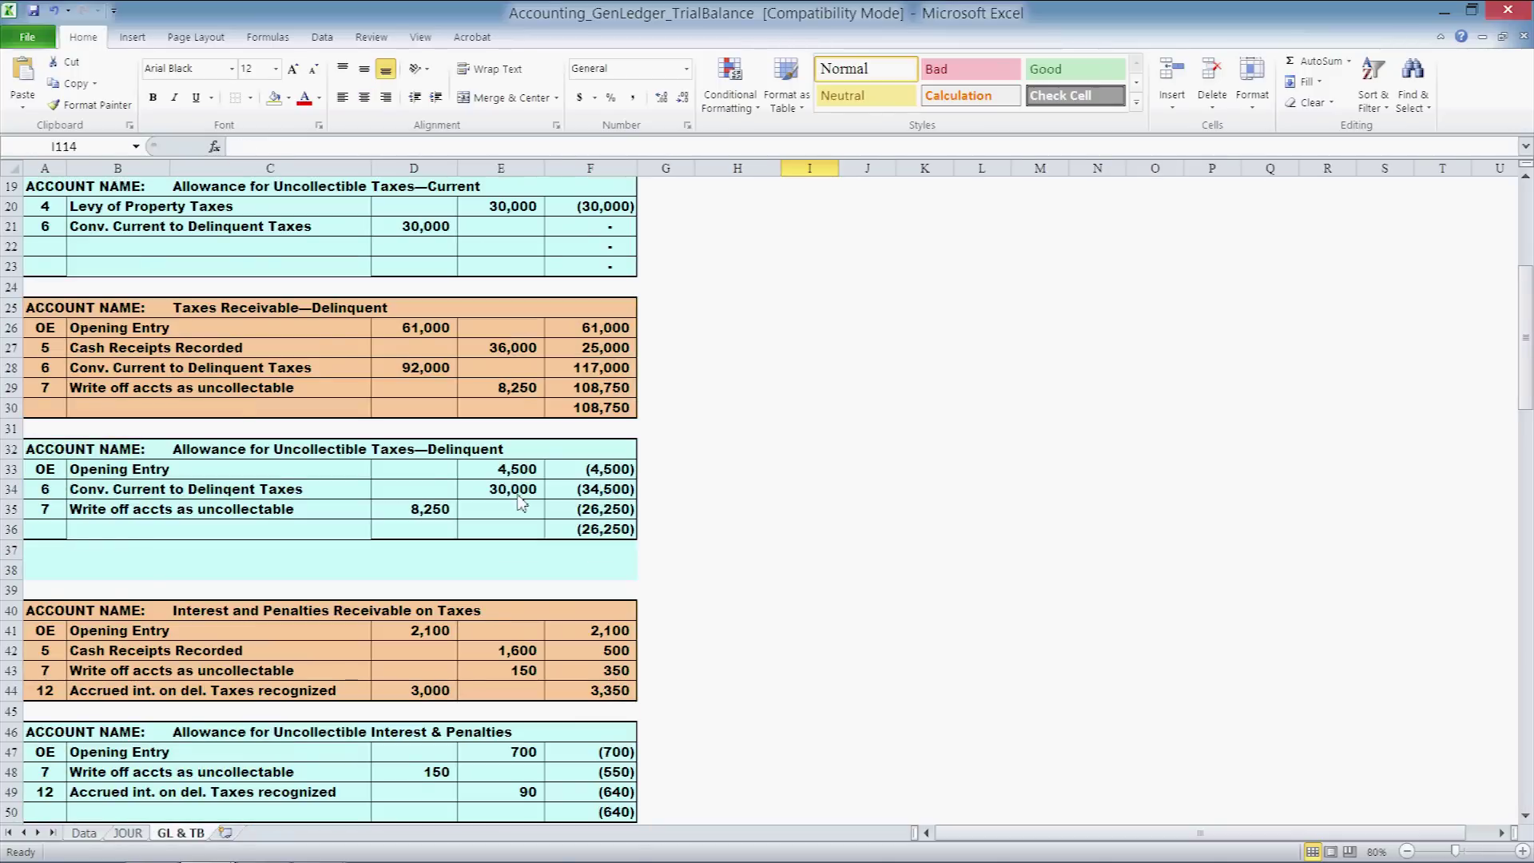
scroll(520, 502, up, 6)
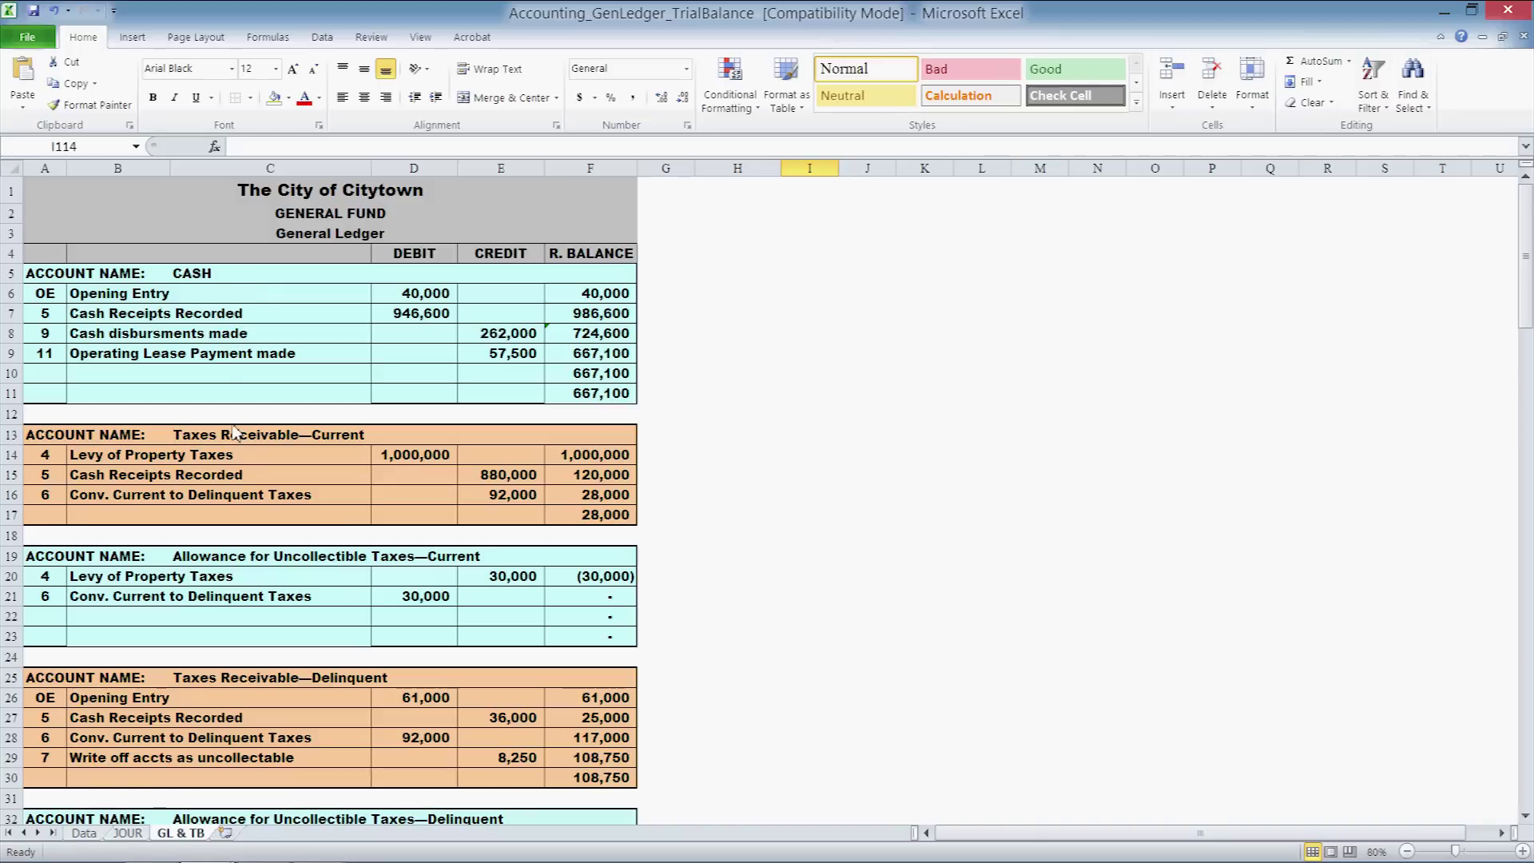
scroll(234, 431, down, 1)
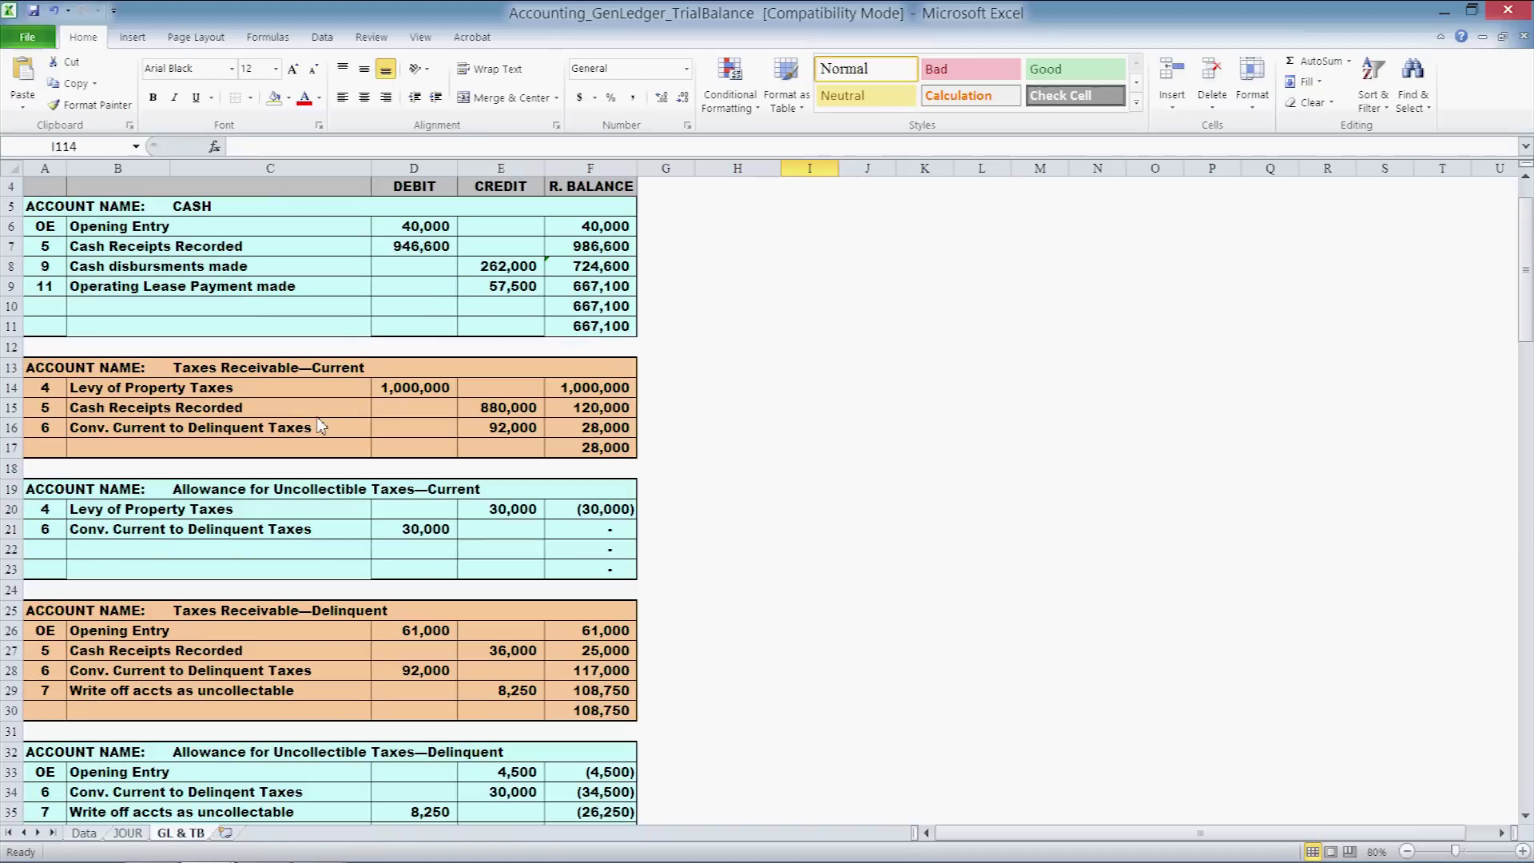
scroll(320, 426, down, 2)
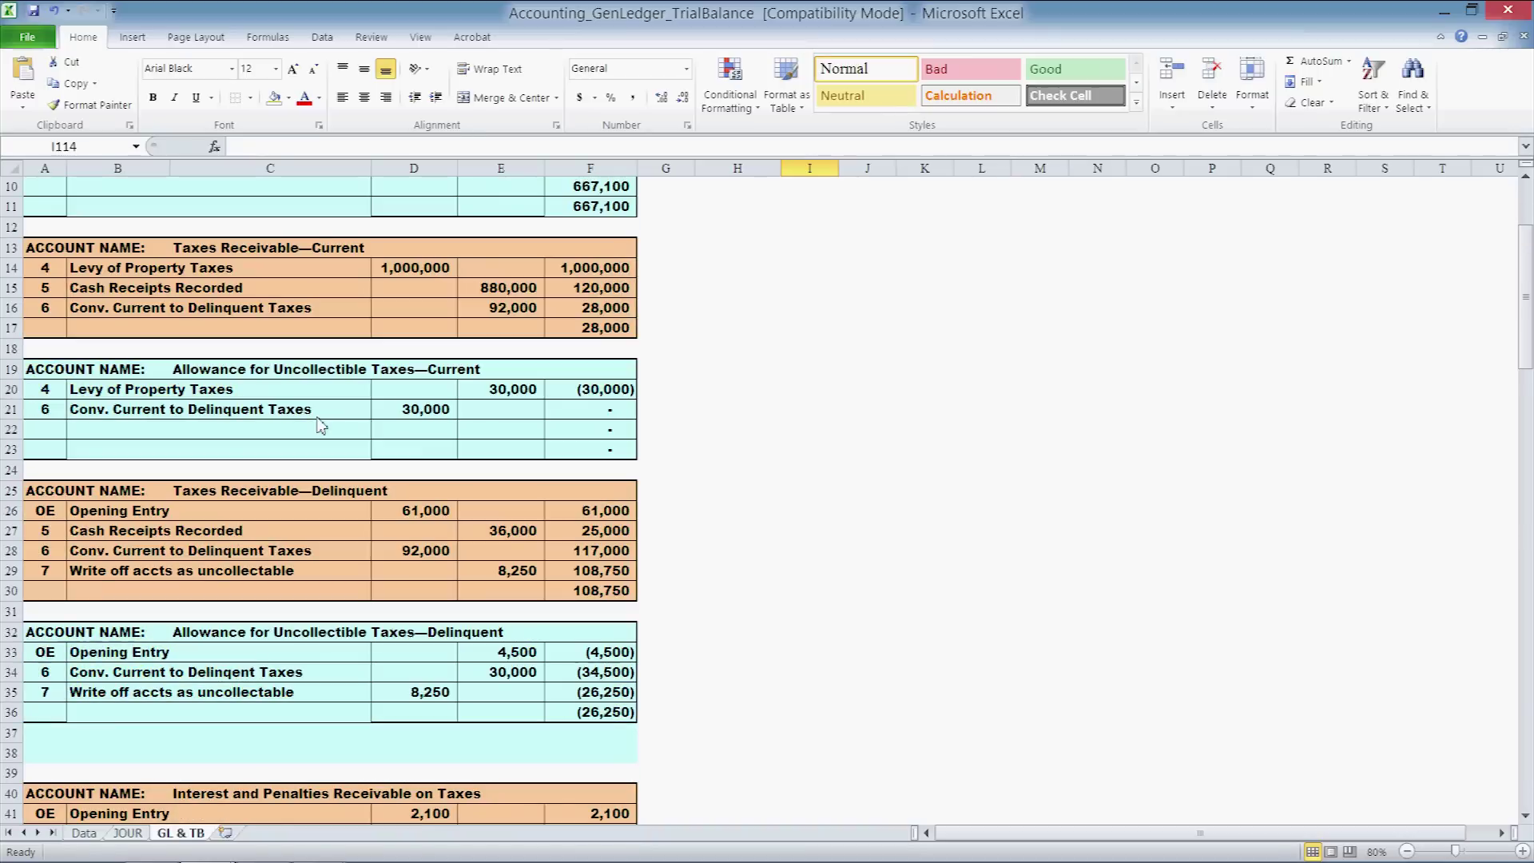
scroll(319, 425, down, 2)
scroll(246, 524, down, 2)
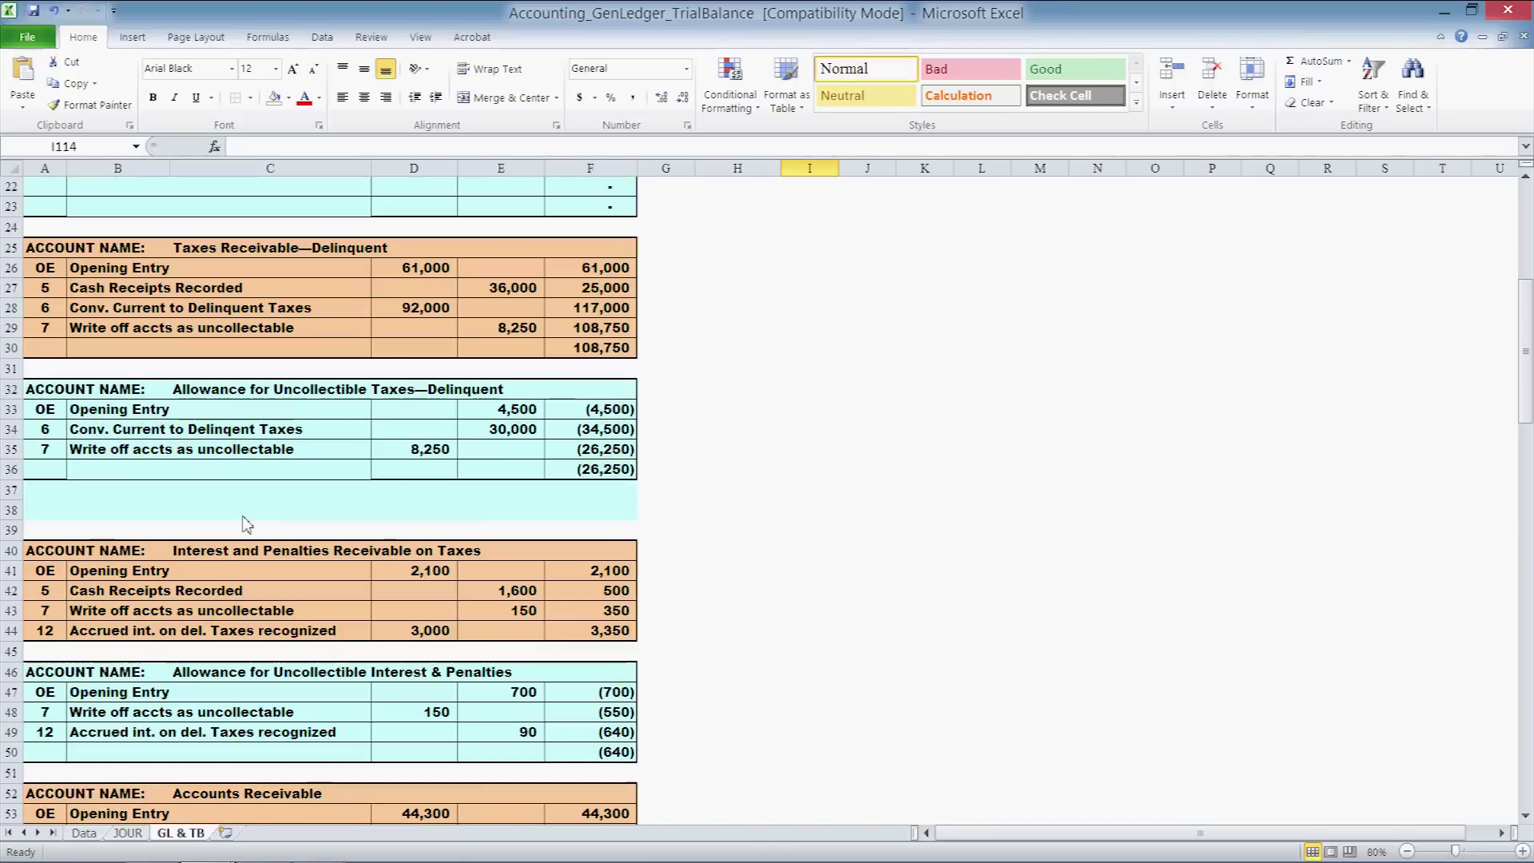
click(254, 551)
Review the Allowance for Uncollectible Accounts, Accounts Payable and Accounts Receivable ledger accounts
scroll(251, 543, down, 3)
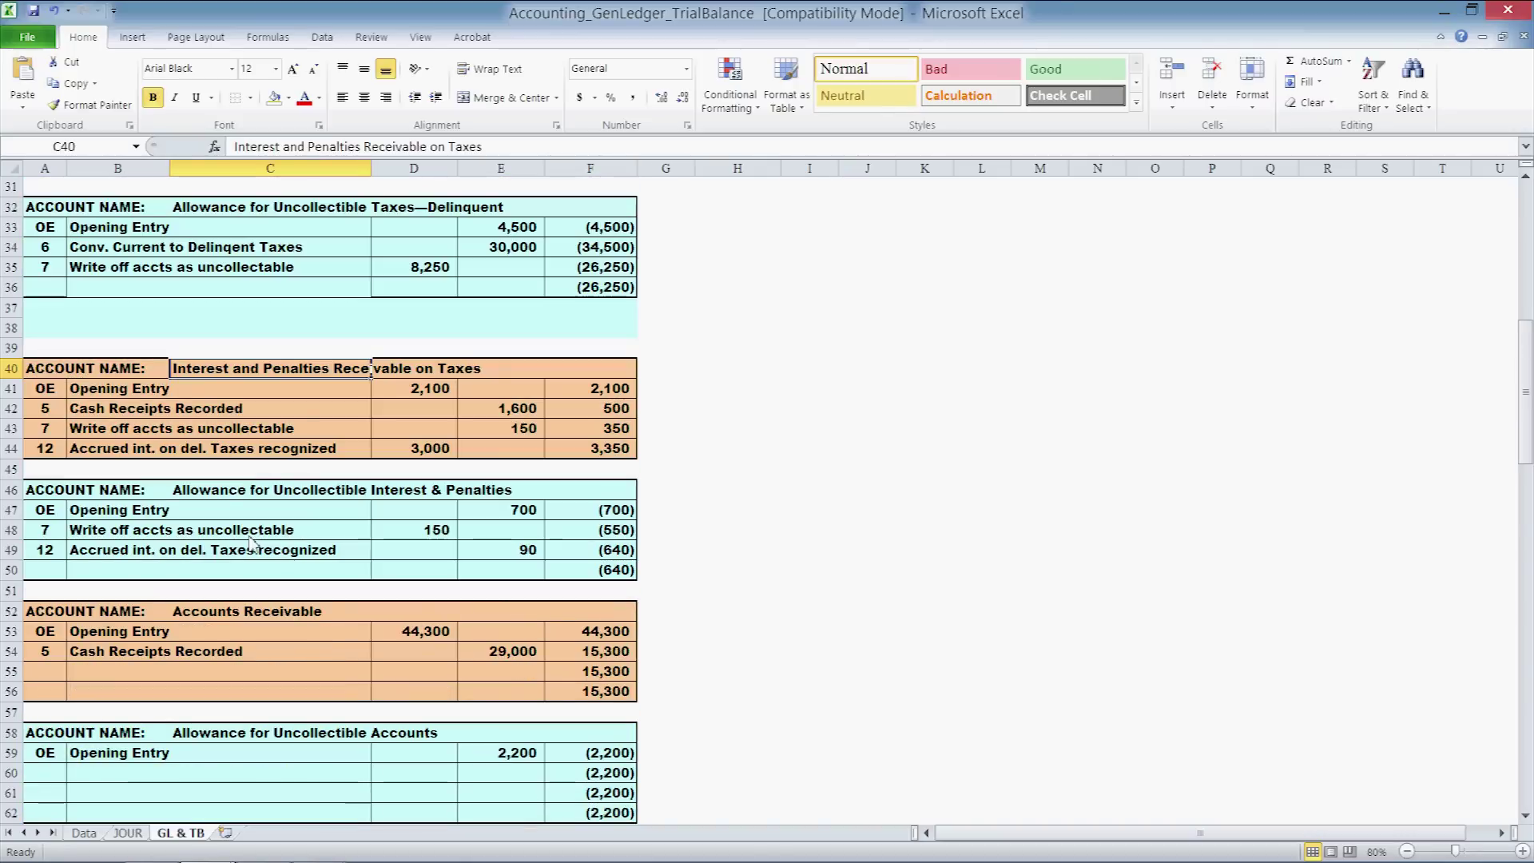
scroll(228, 496, down, 2)
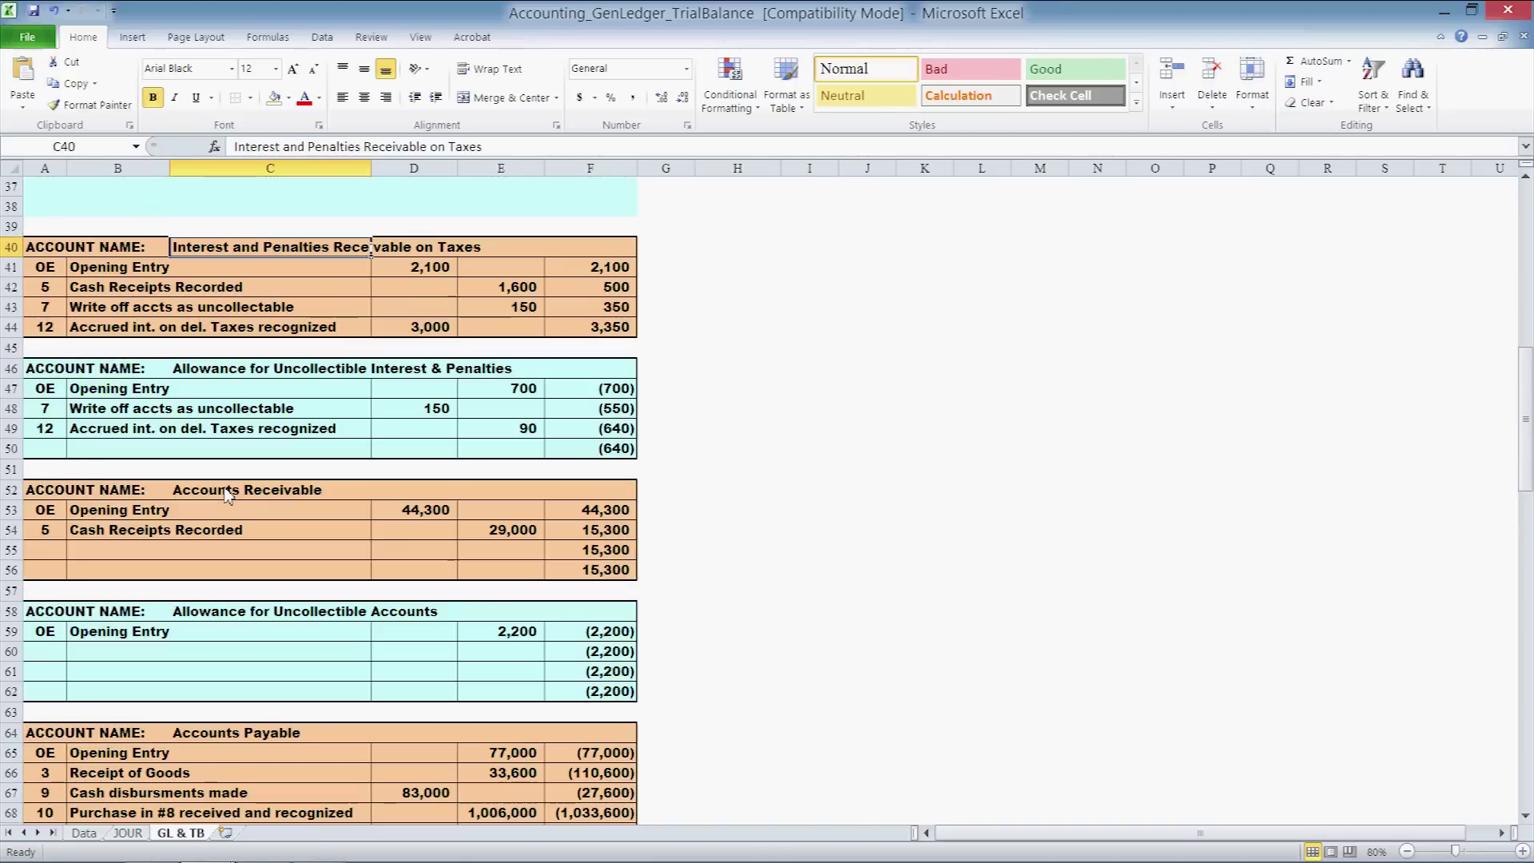
scroll(226, 491, down, 1)
click(297, 547)
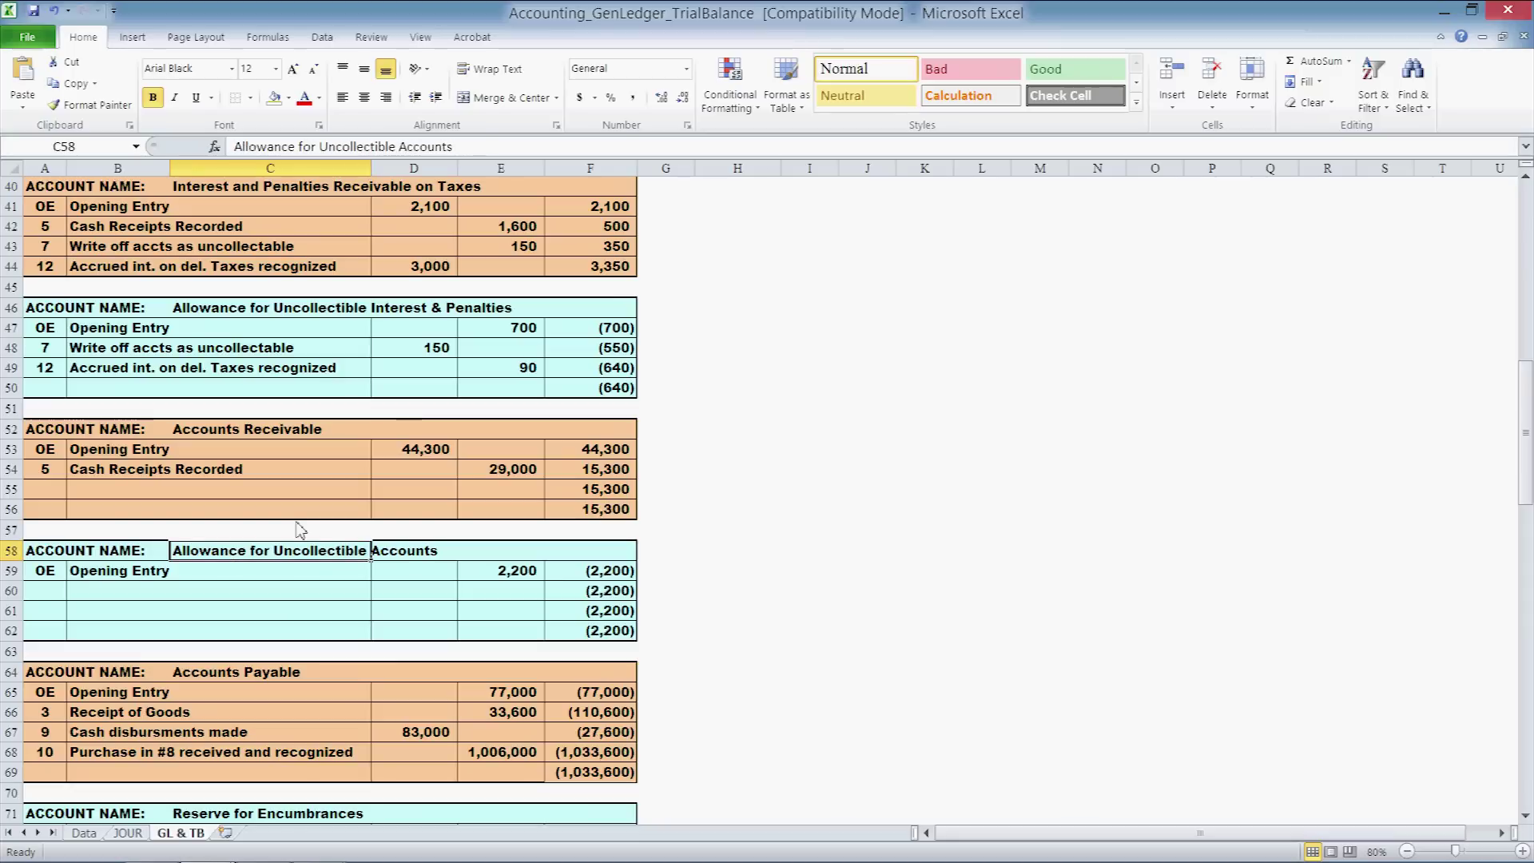
scroll(300, 530, down, 2)
click(244, 555)
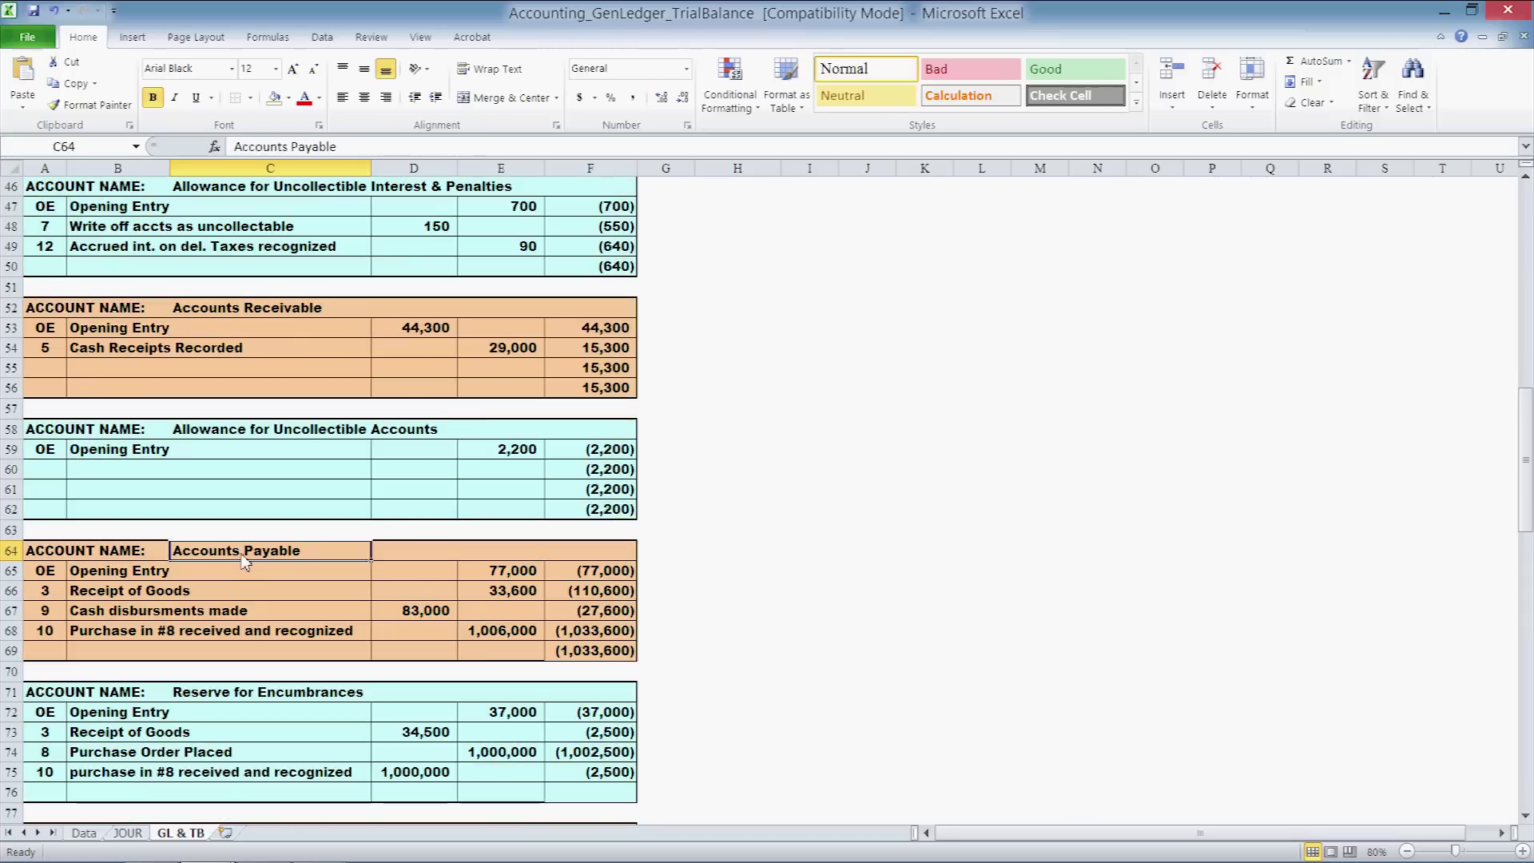
scroll(244, 559, up, 15)
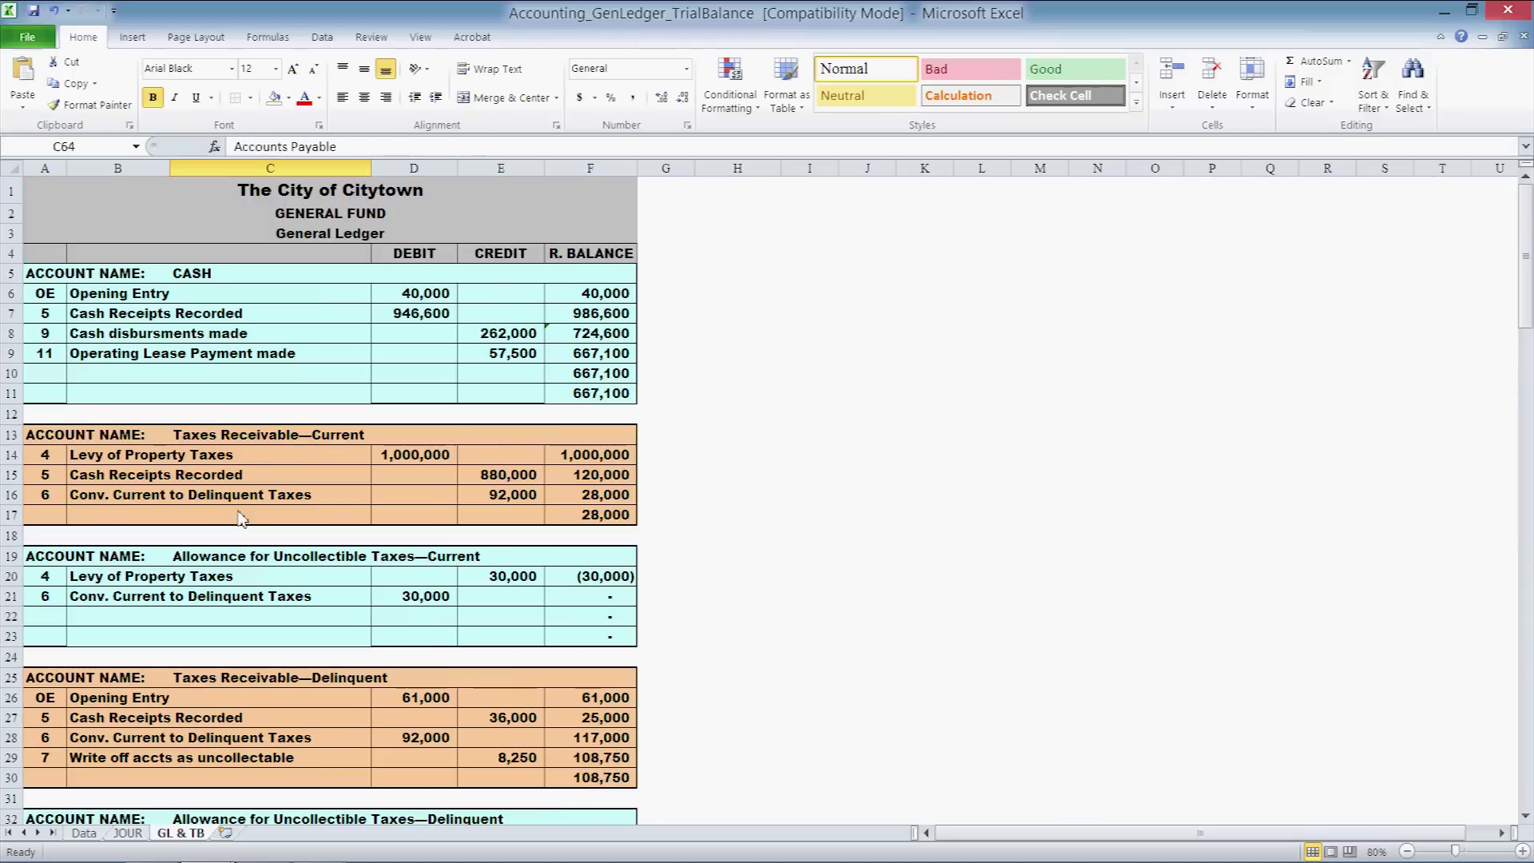
scroll(241, 518, down, 8)
scroll(239, 518, down, 5)
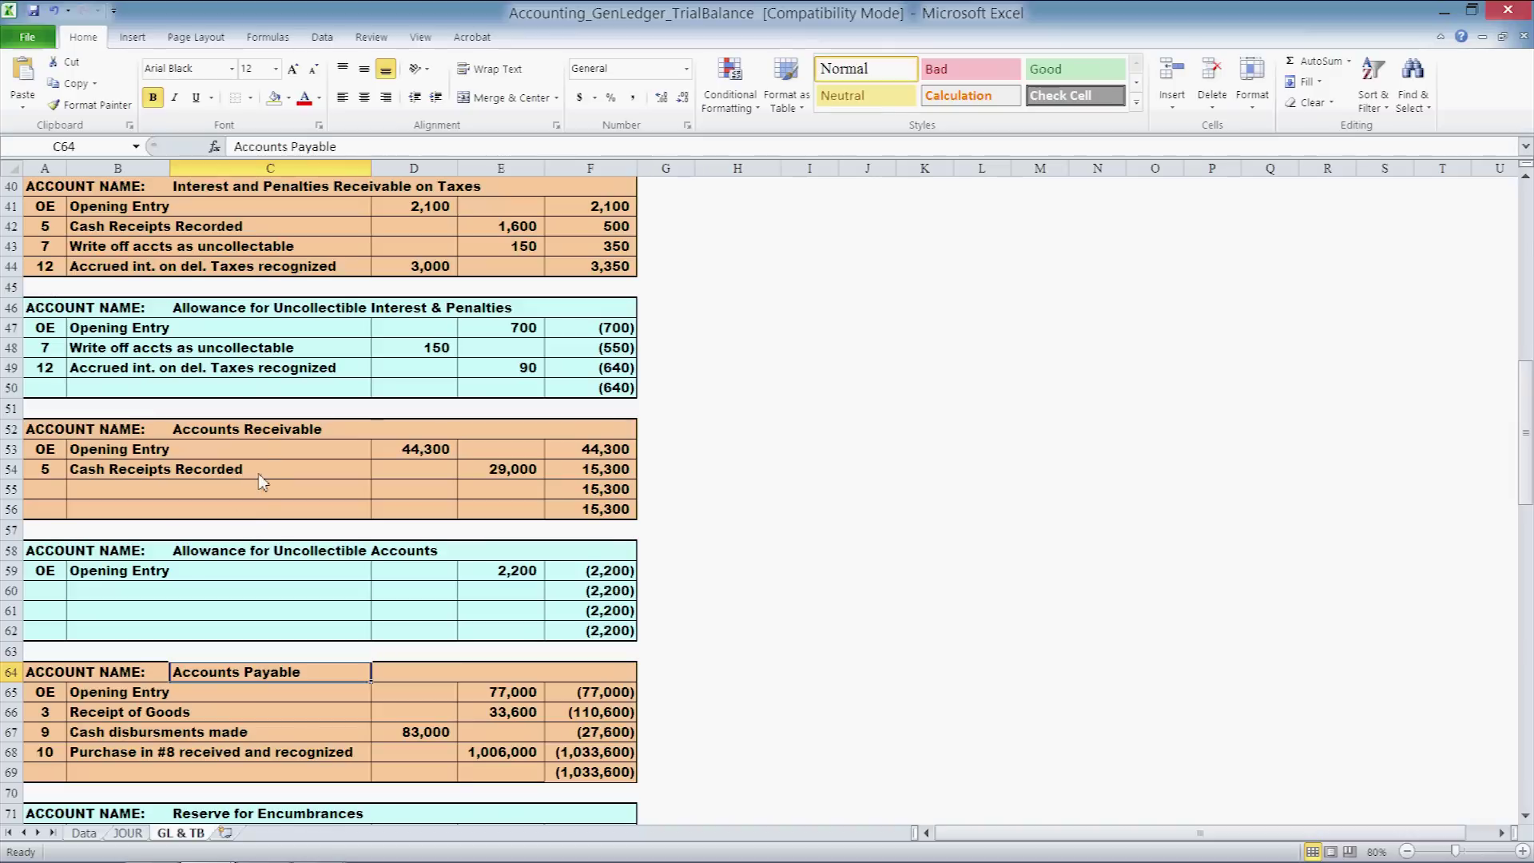
click(266, 434)
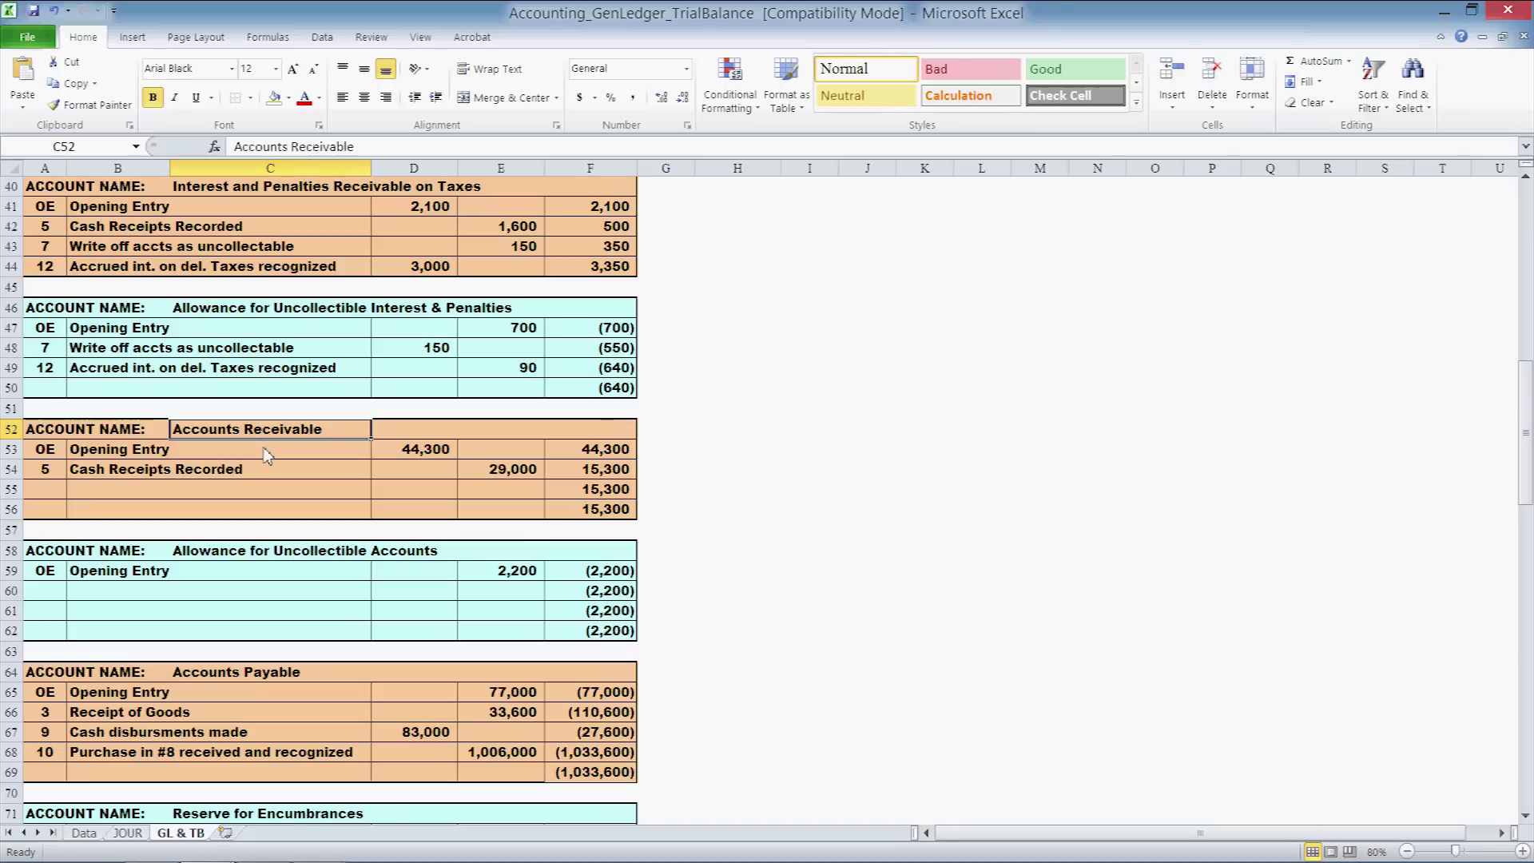
Scroll down to the General Fund trial balance with debits and credits of 4,441,100
scroll(266, 453, up, 13)
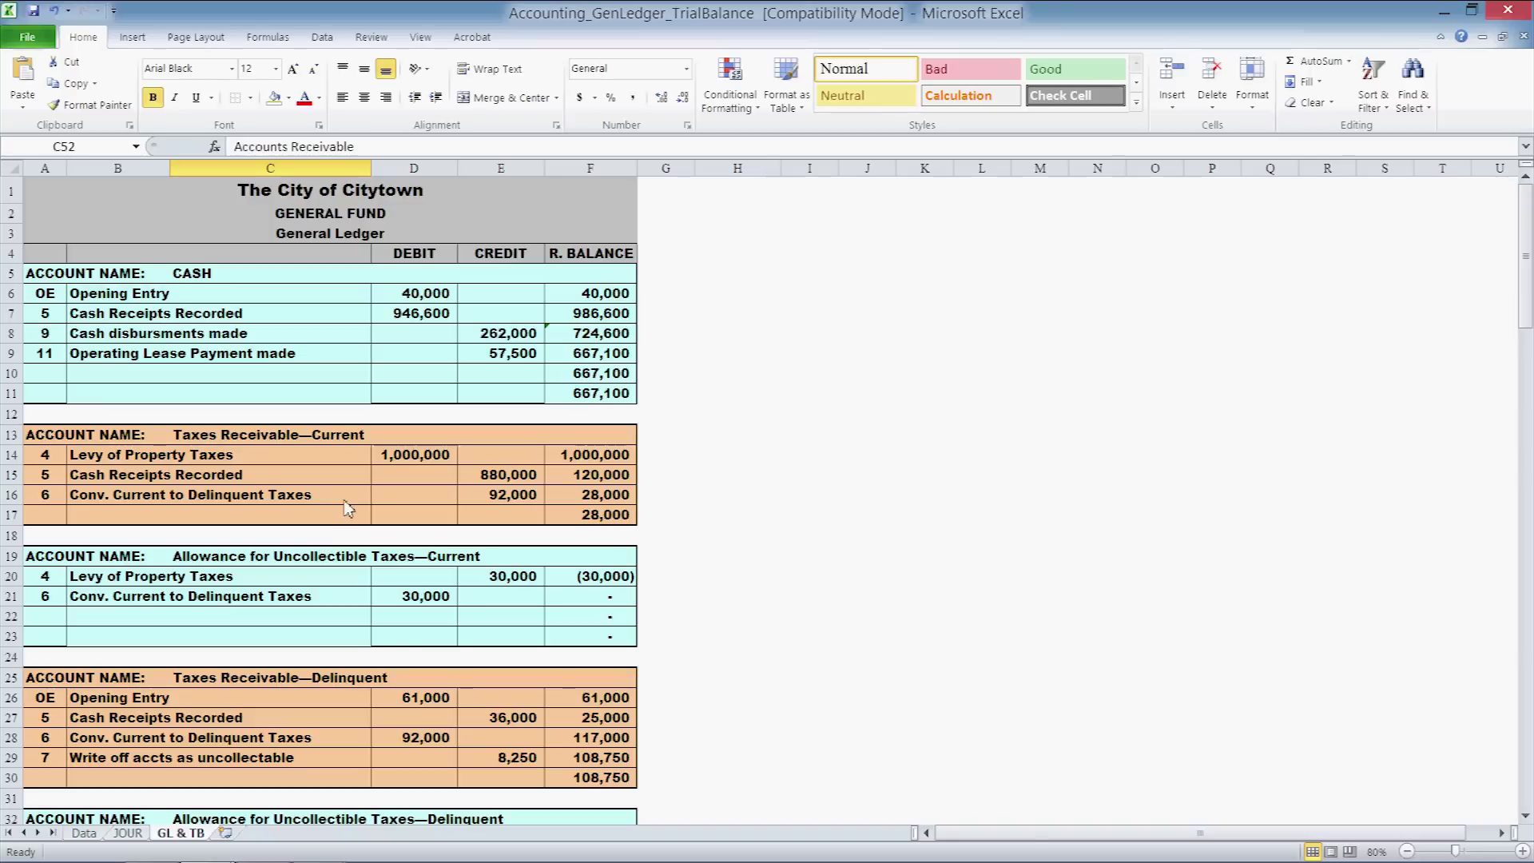
scroll(345, 501, down, 1)
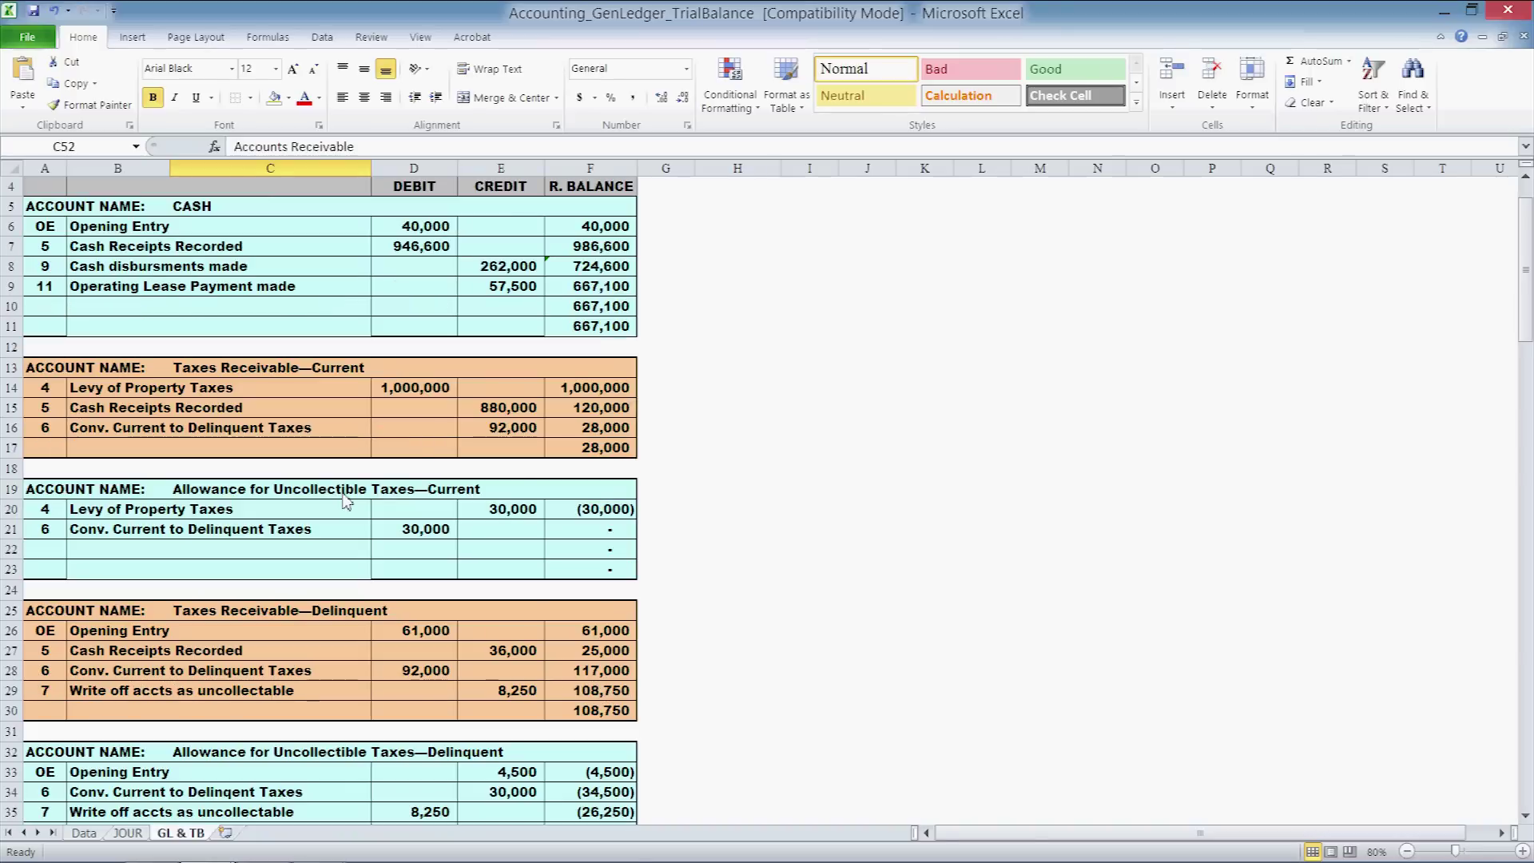
scroll(345, 501, down, 8)
scroll(346, 501, down, 14)
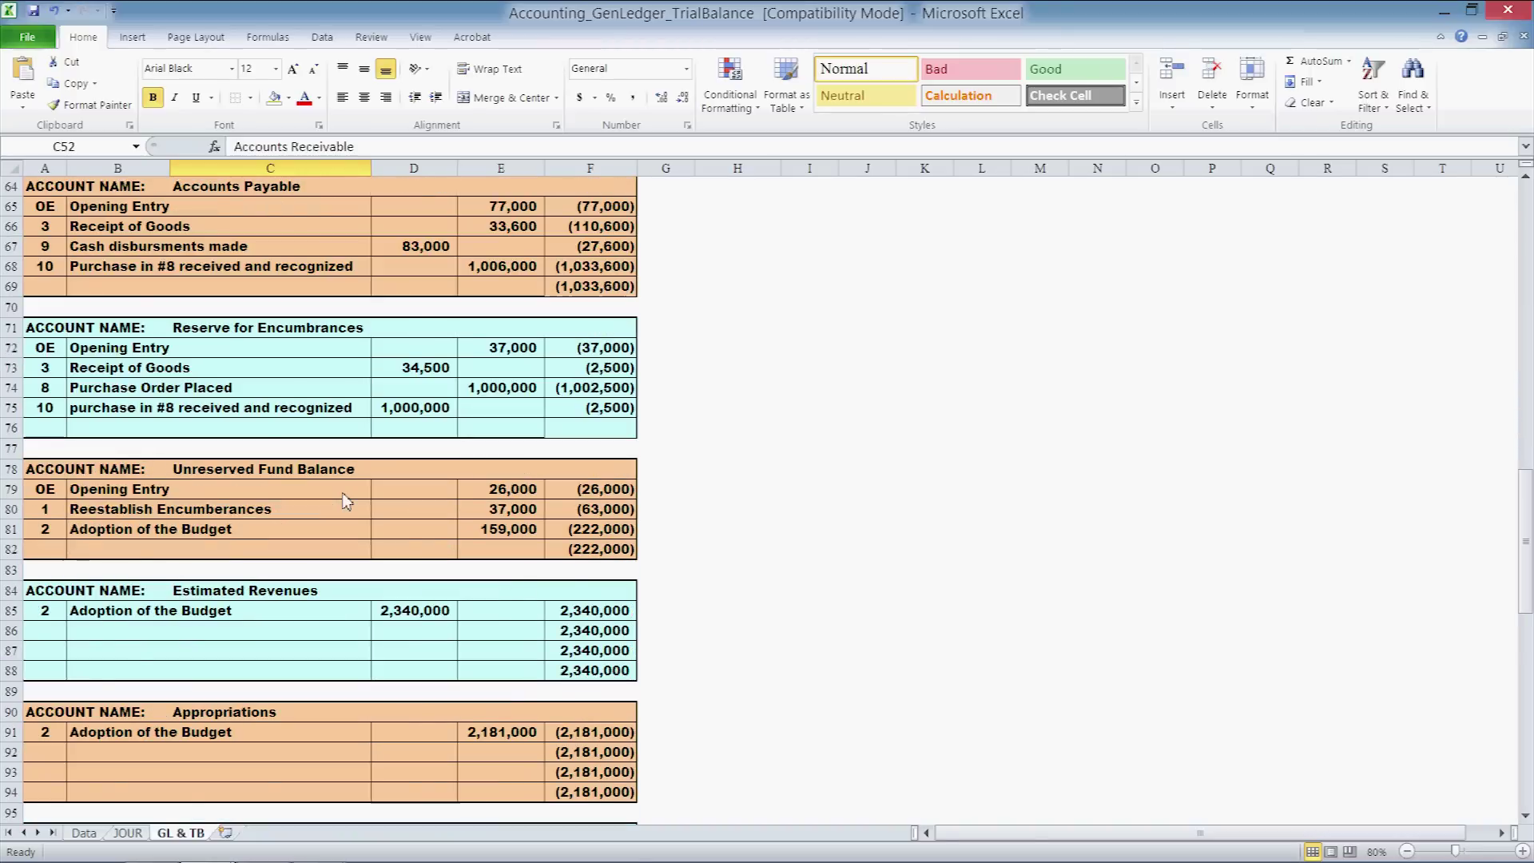
scroll(345, 501, down, 3)
scroll(212, 572, down, 4)
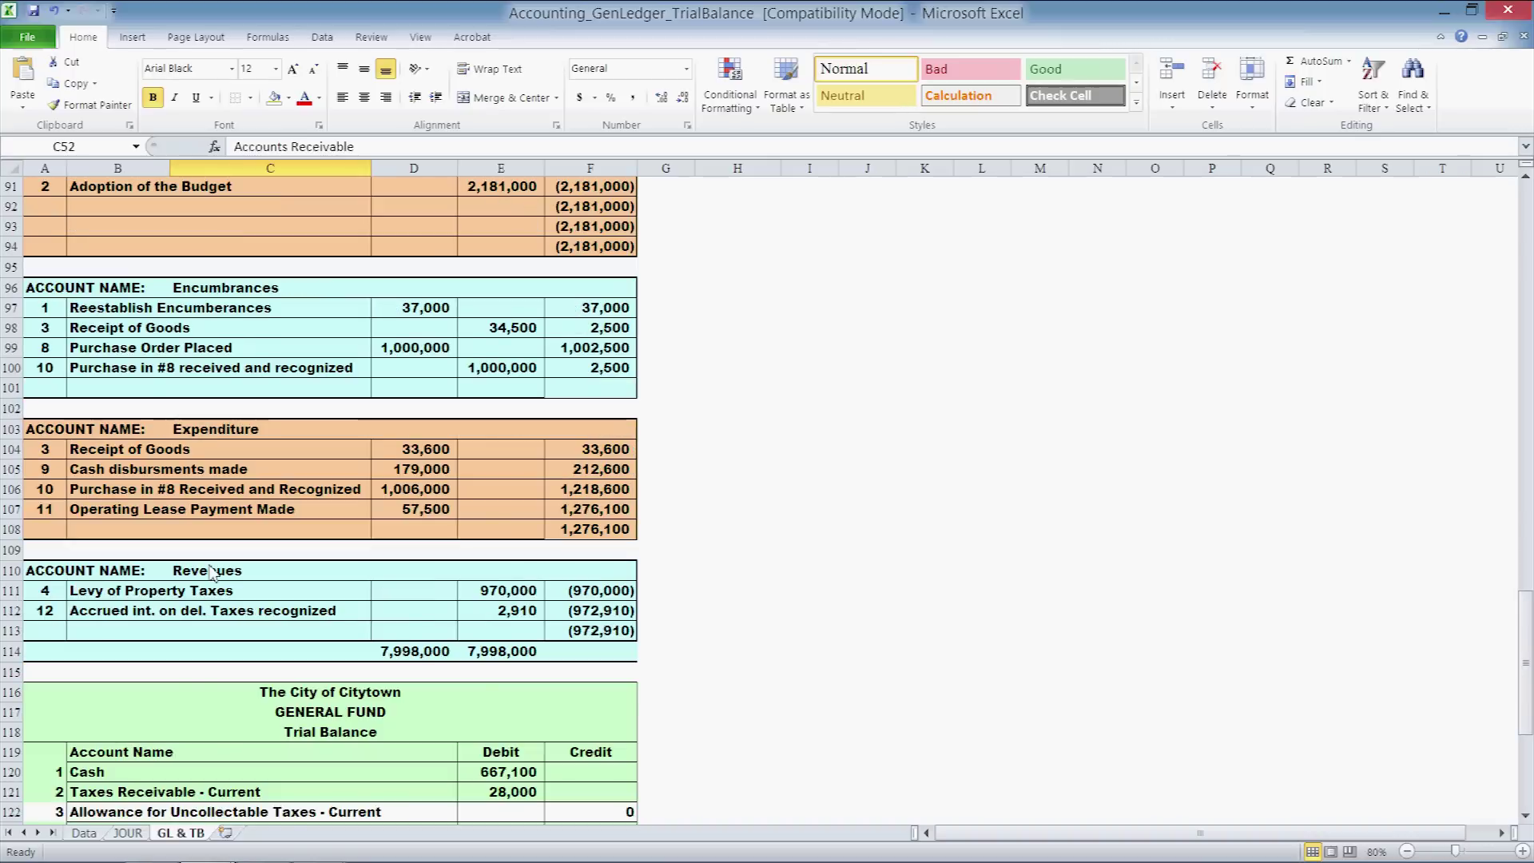
scroll(212, 573, down, 6)
Check the trial balance heading, A1-linked title and Taxes Receivable - Current line, then return to Cash
click(189, 352)
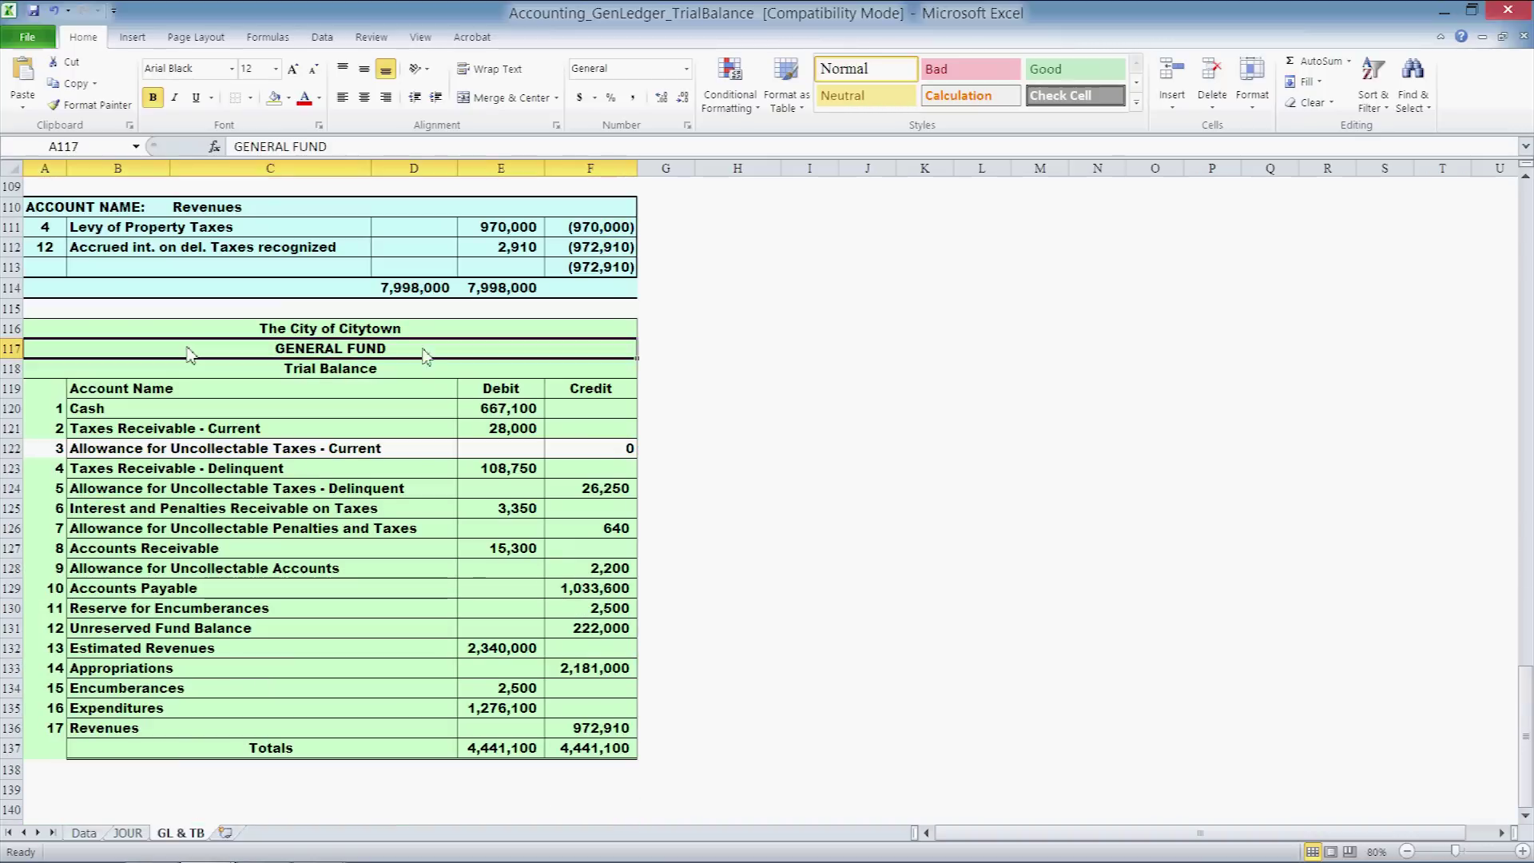
click(435, 328)
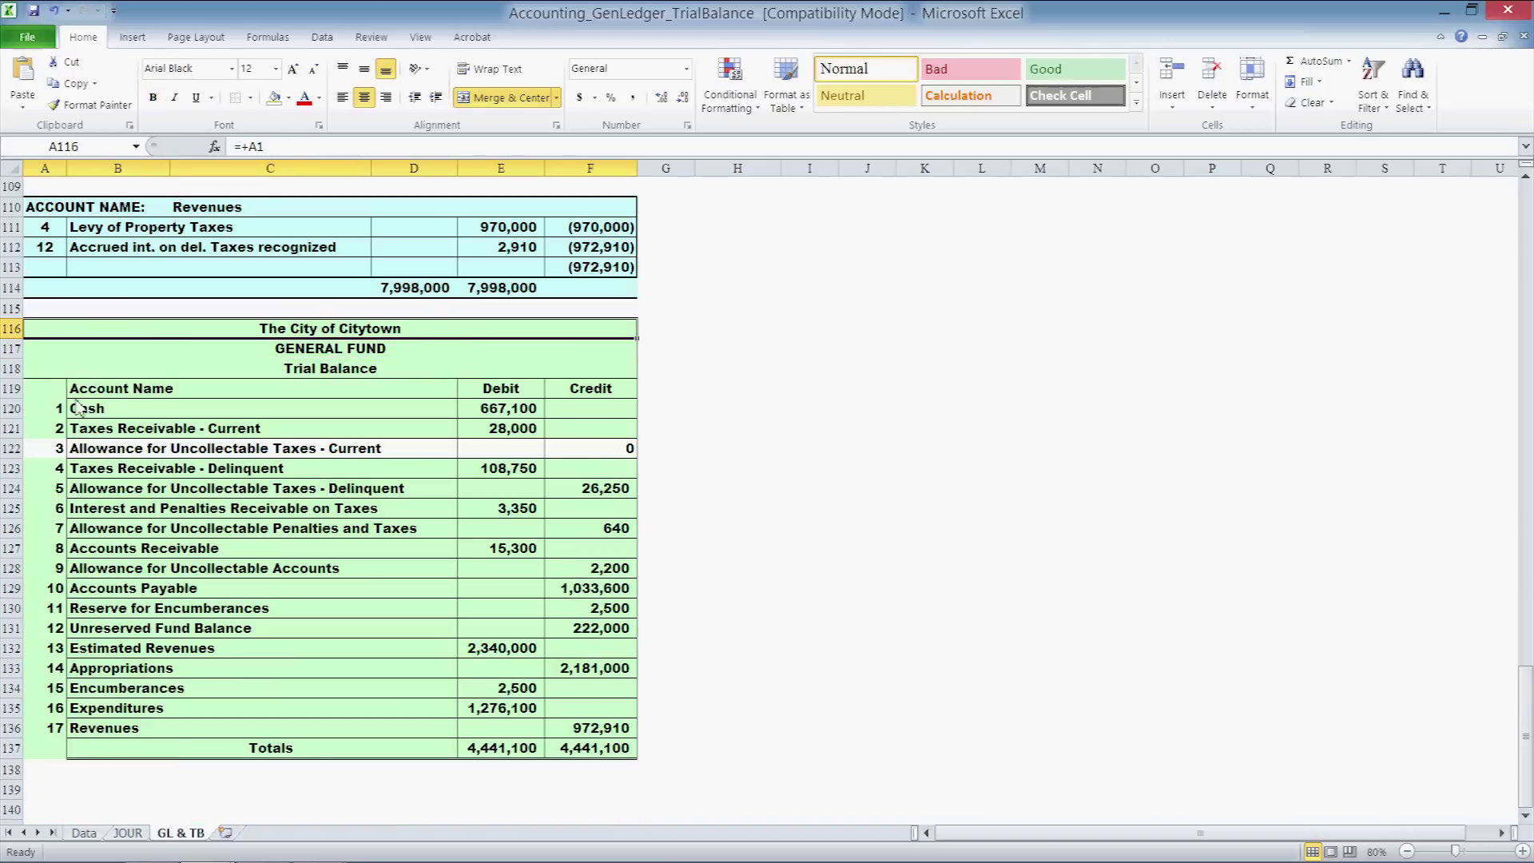
click(262, 434)
scroll(53, 508, up, 7)
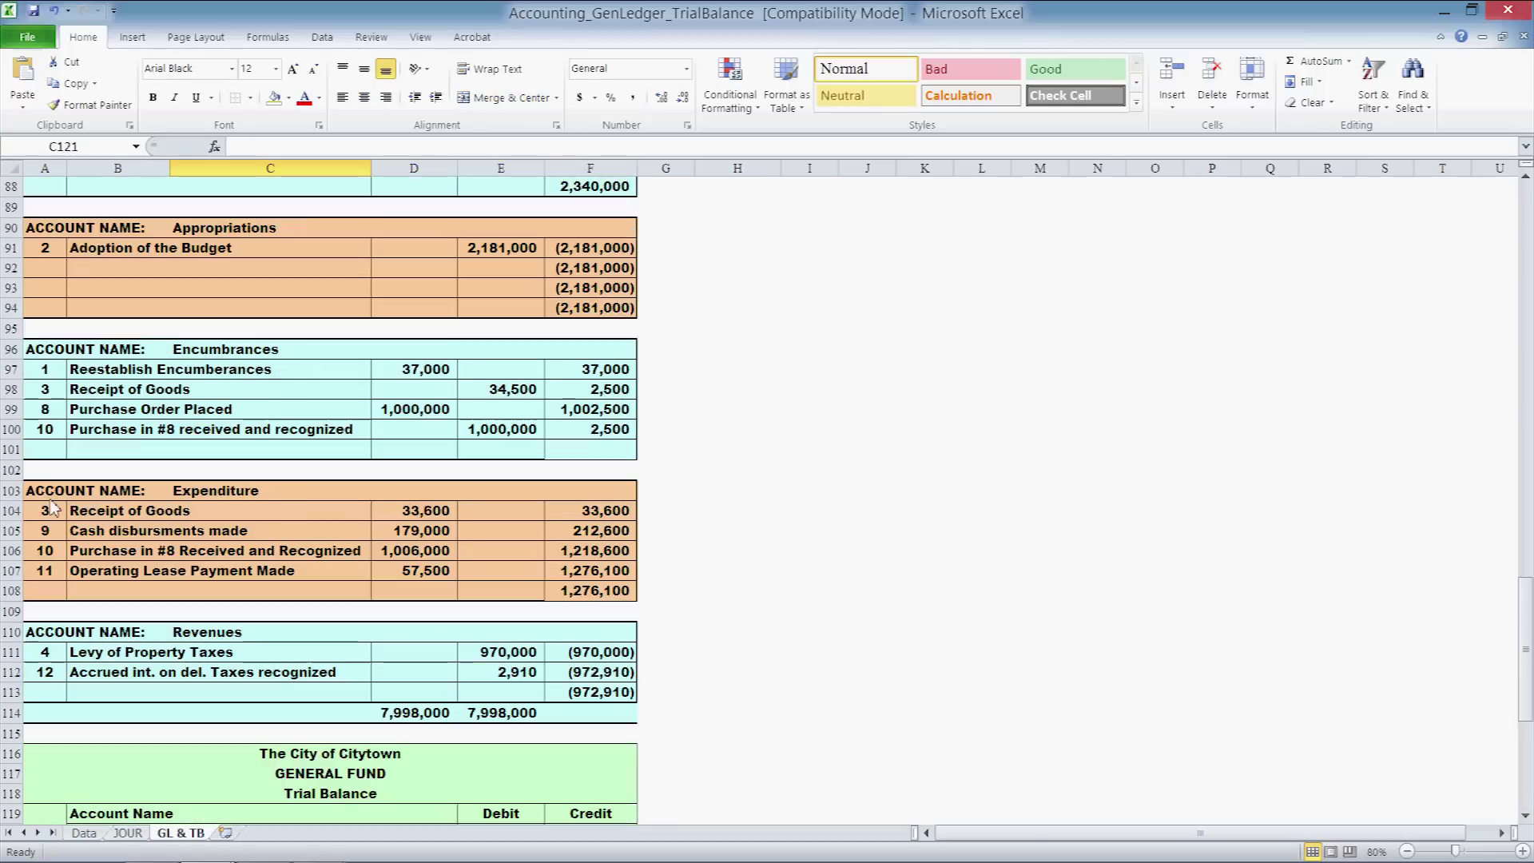
scroll(53, 508, up, 17)
scroll(192, 482, up, 12)
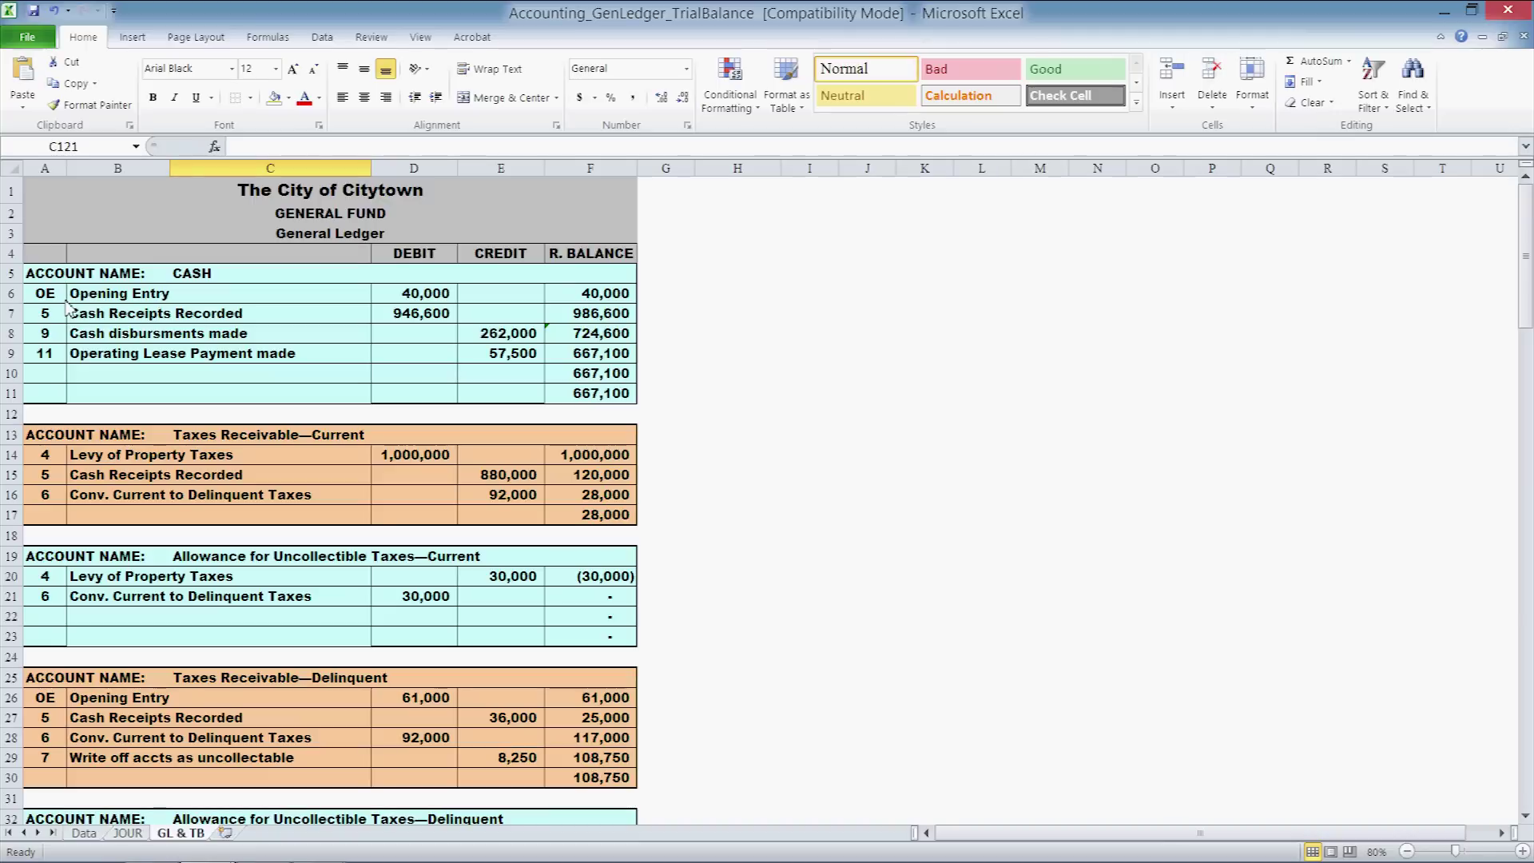
click(46, 319)
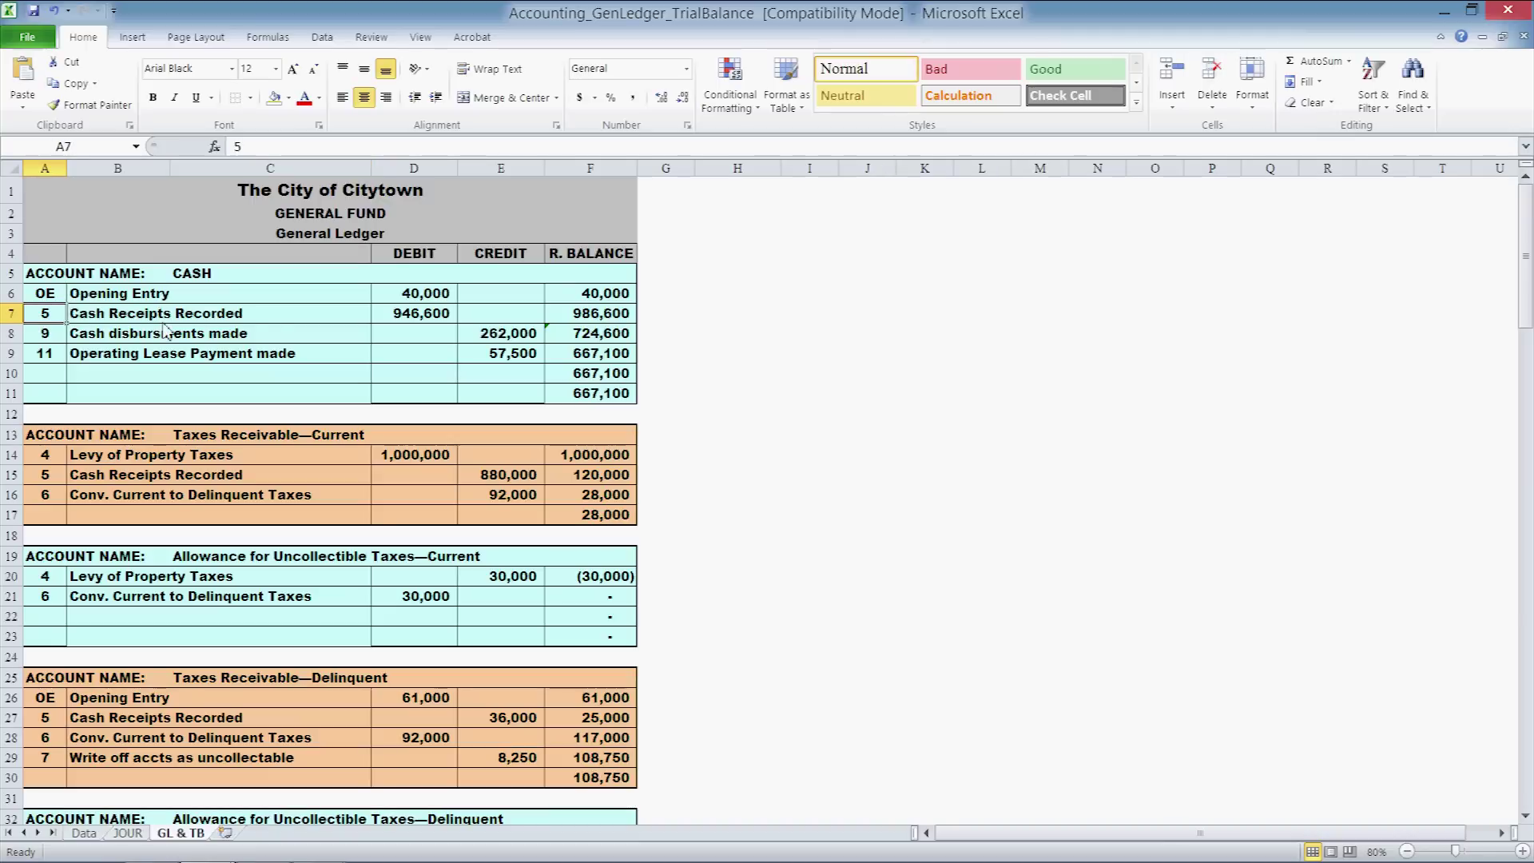
click(399, 320)
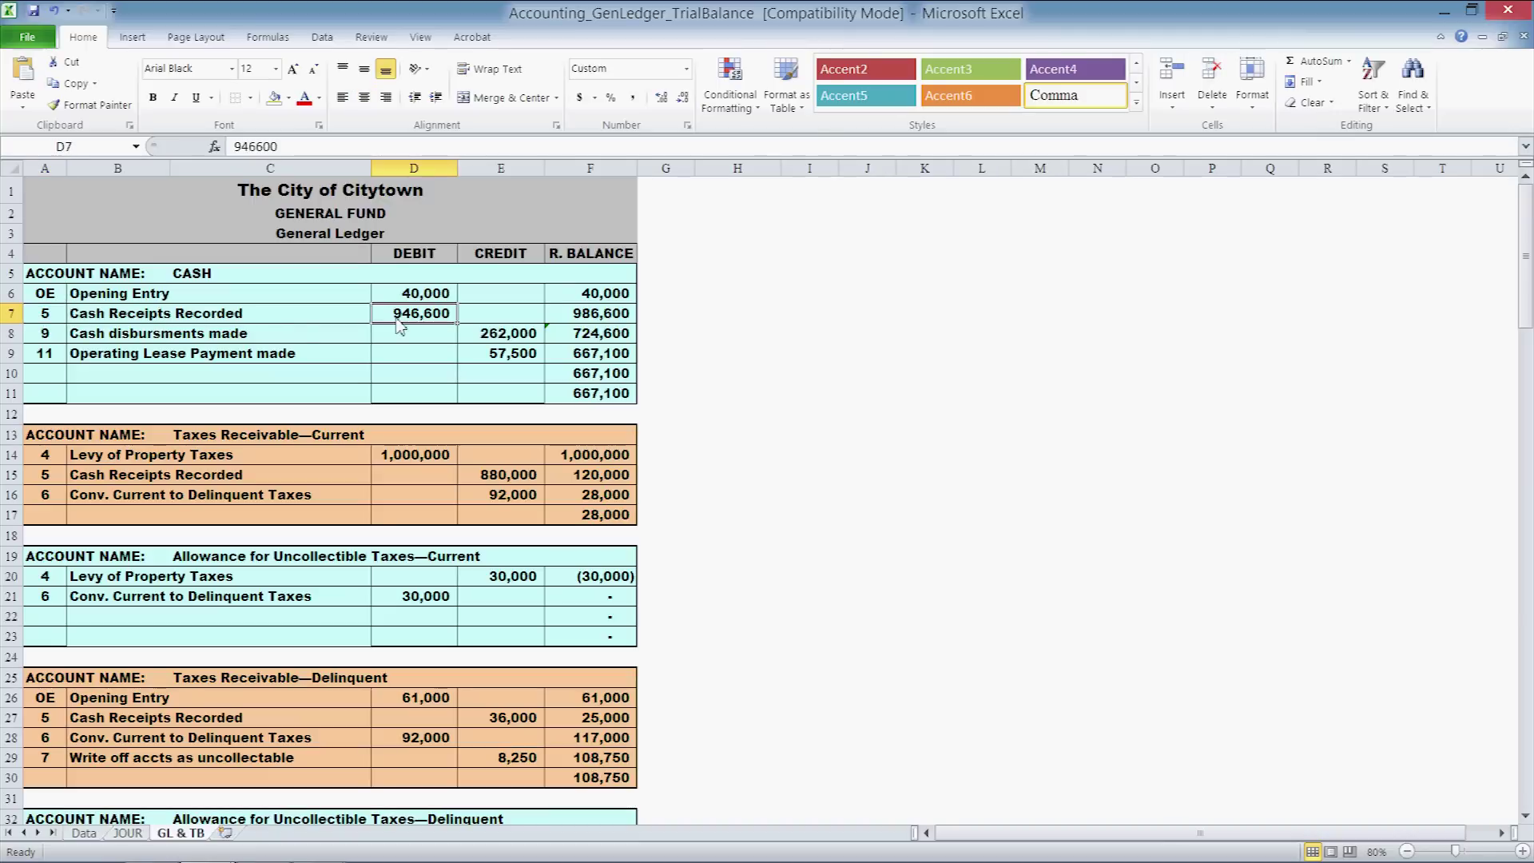
click(581, 320)
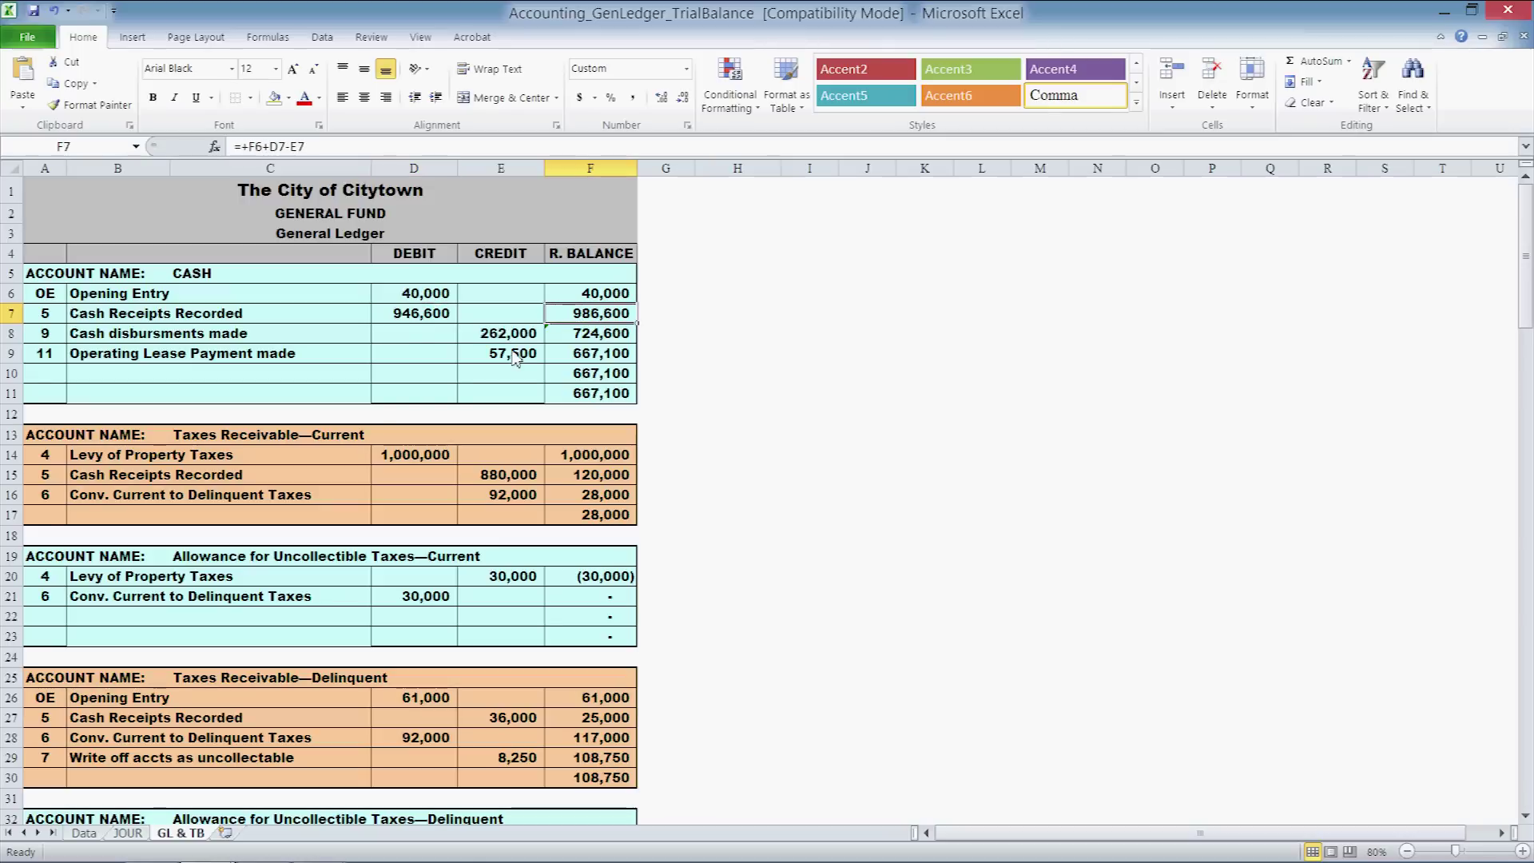
click(81, 836)
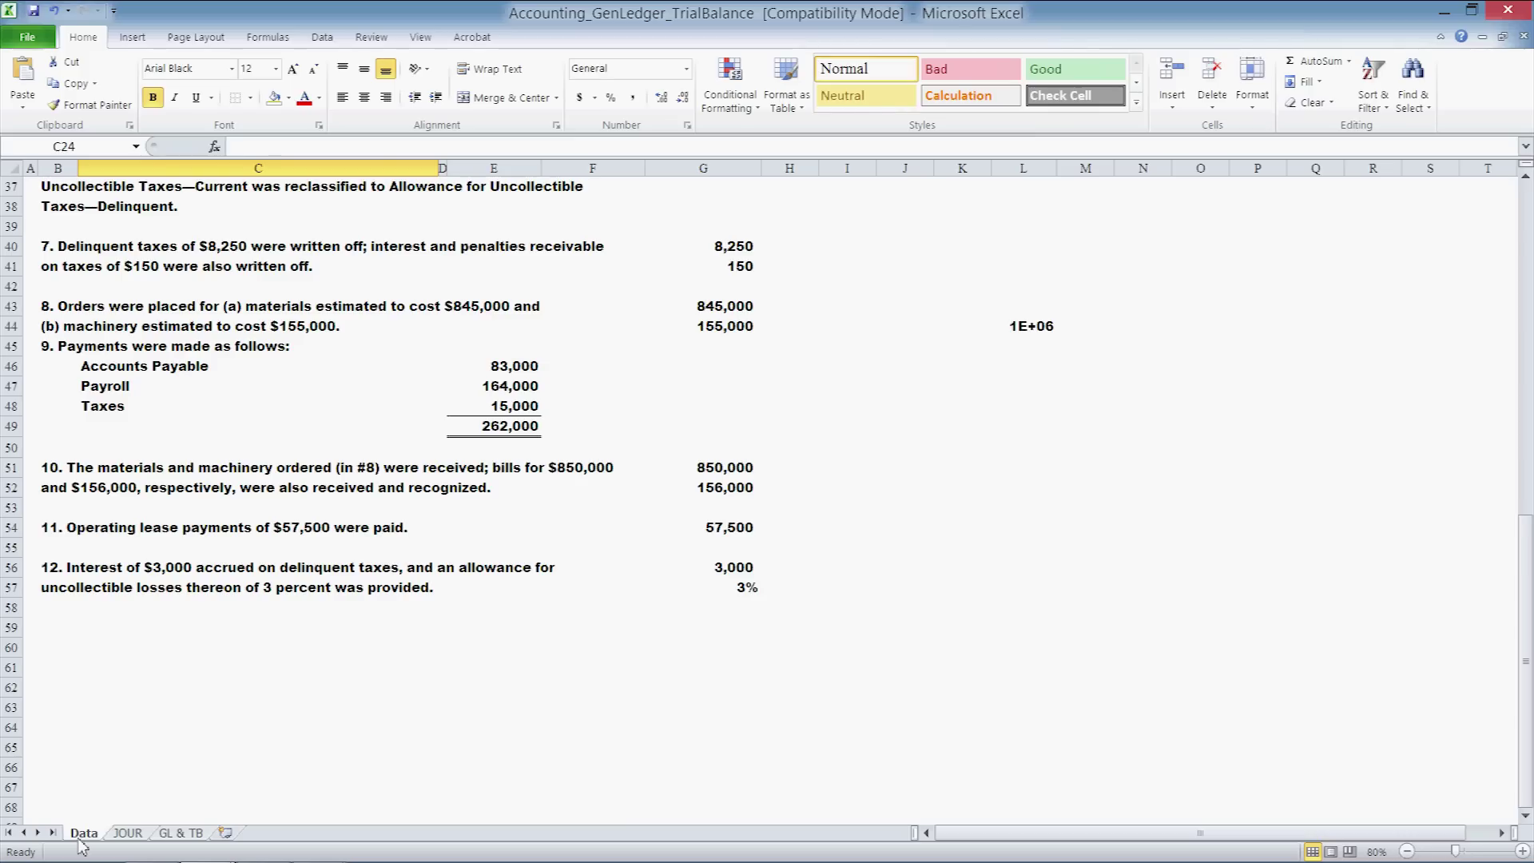
scroll(88, 527, up, 5)
scroll(88, 527, up, 3)
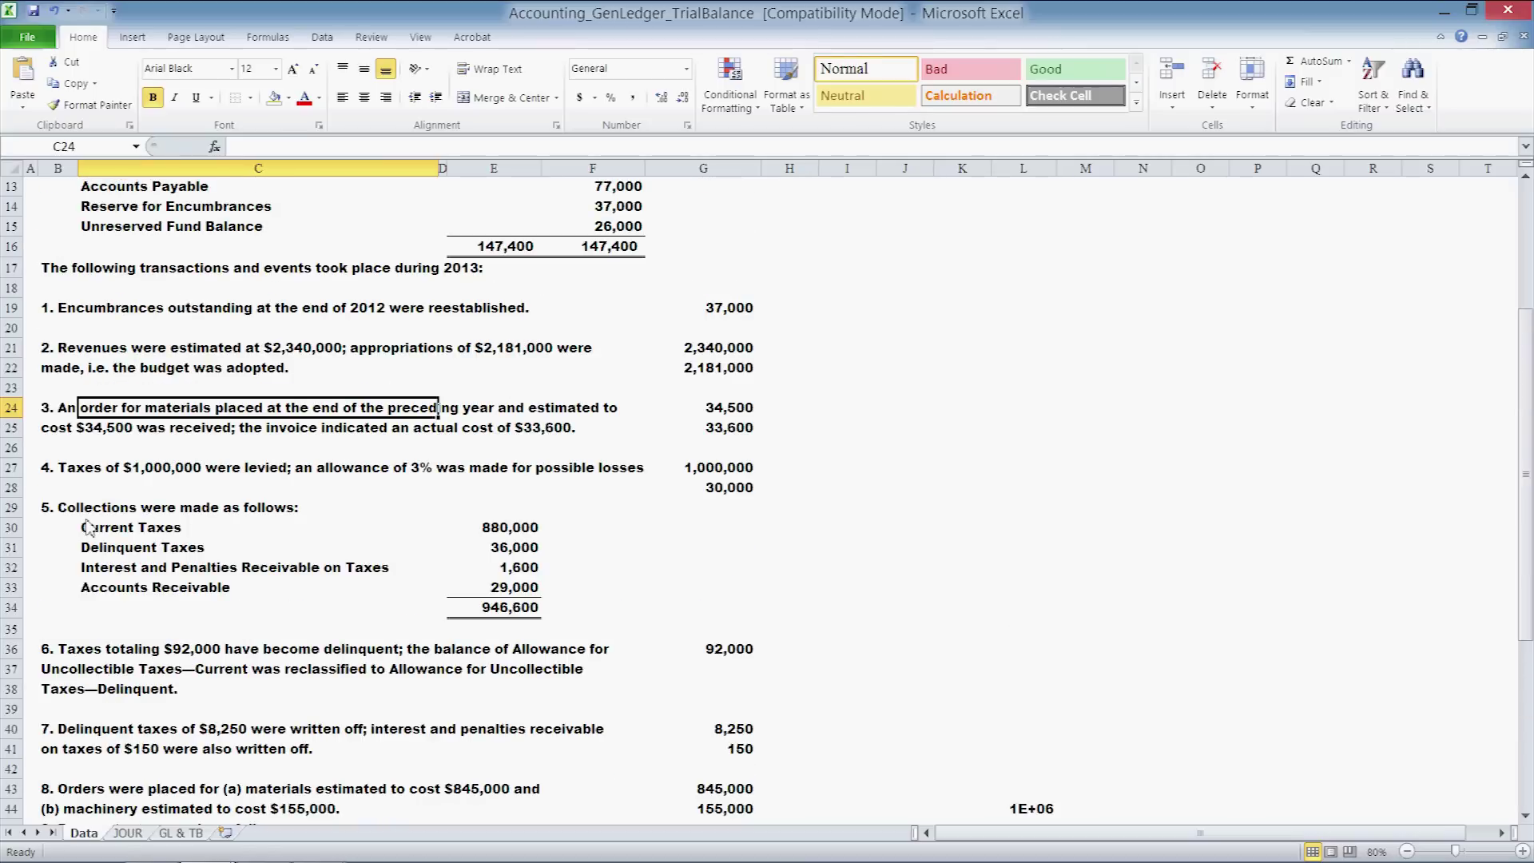
click(79, 512)
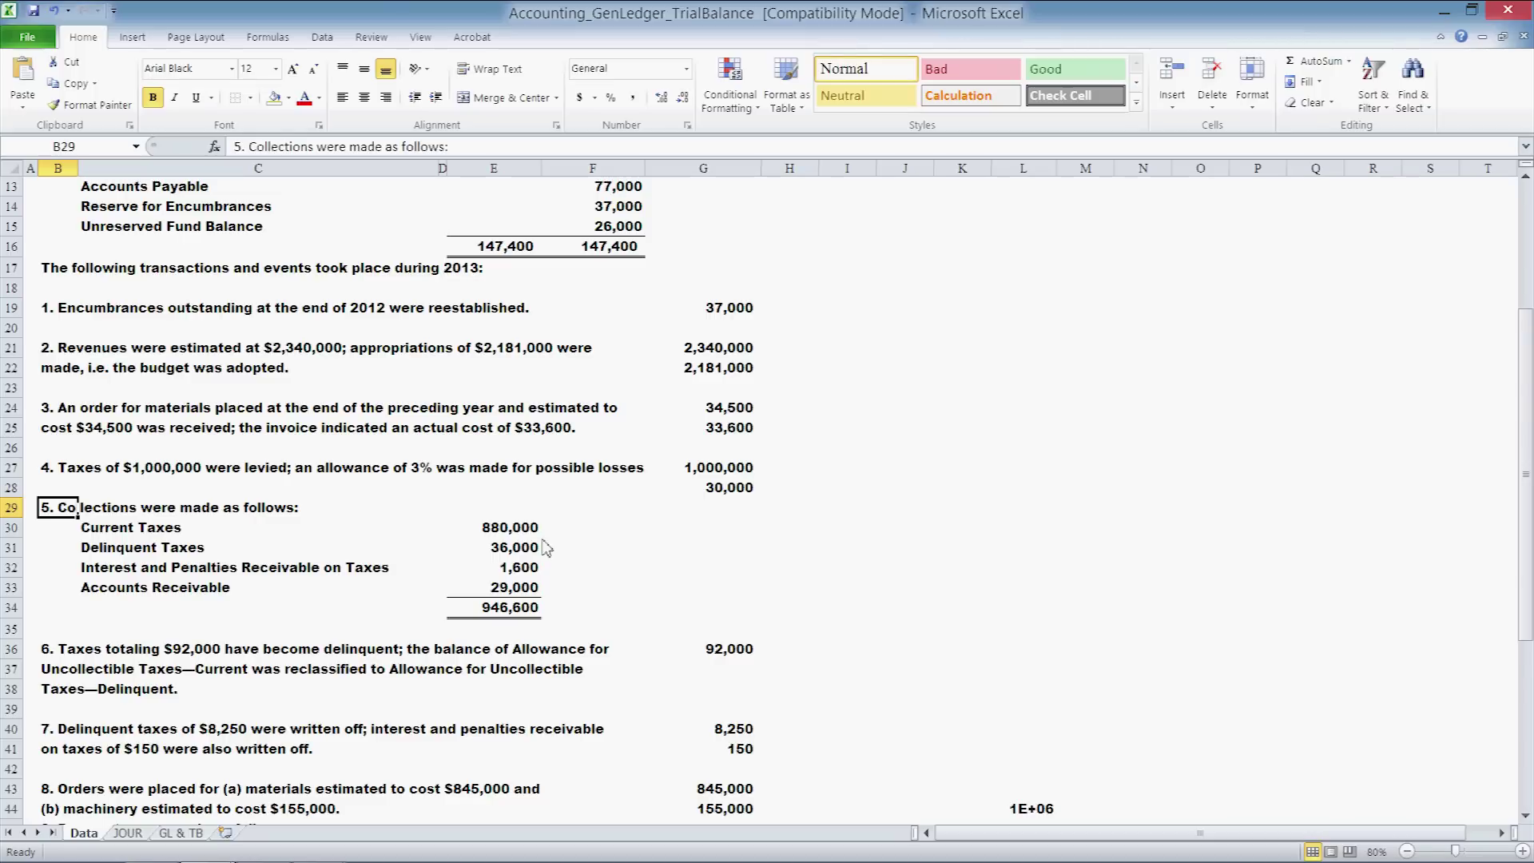
click(163, 833)
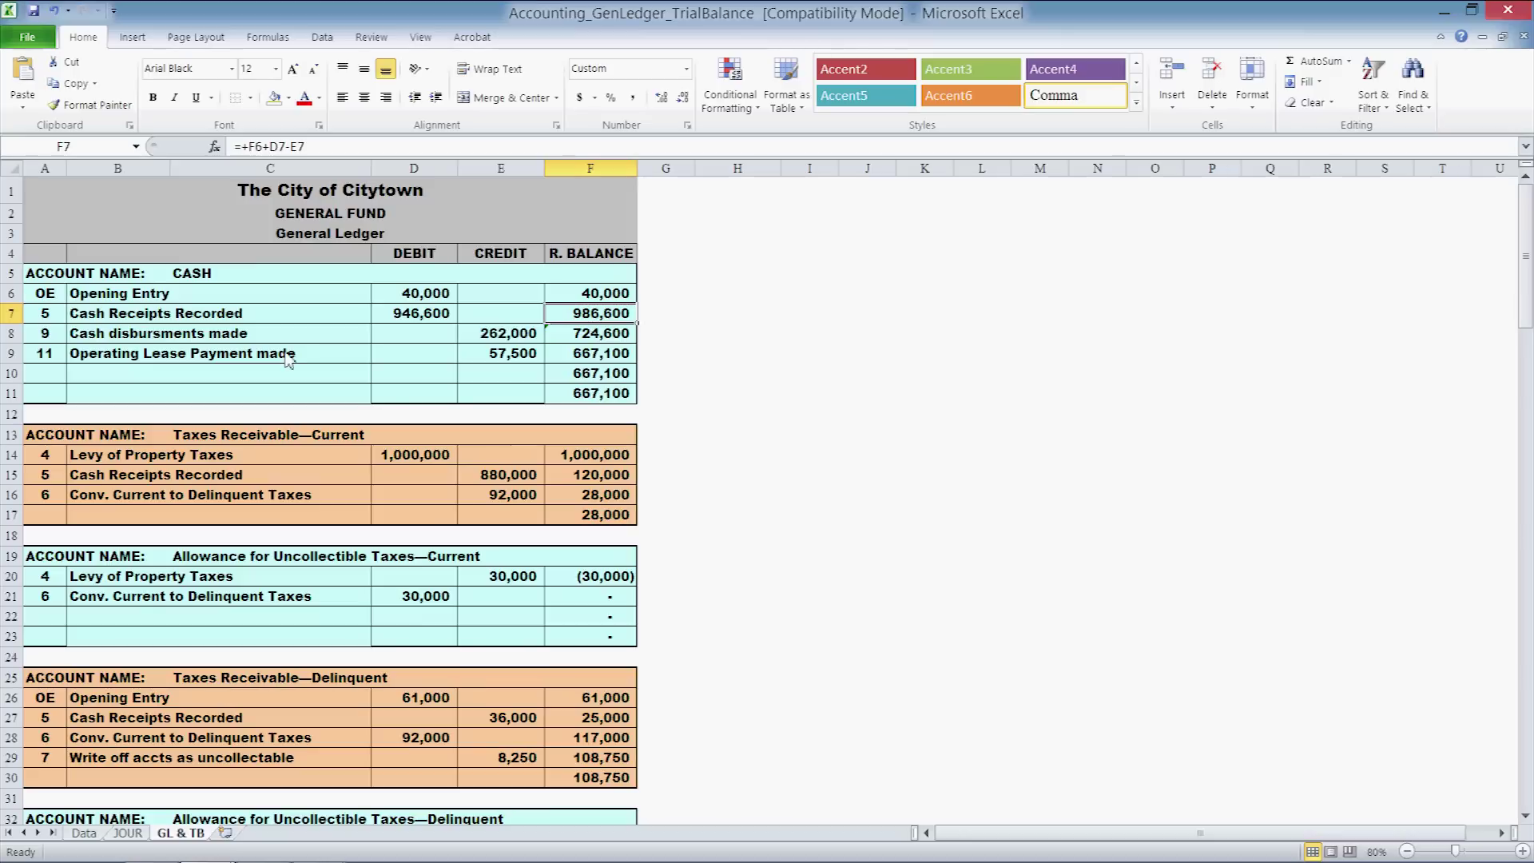
click(424, 318)
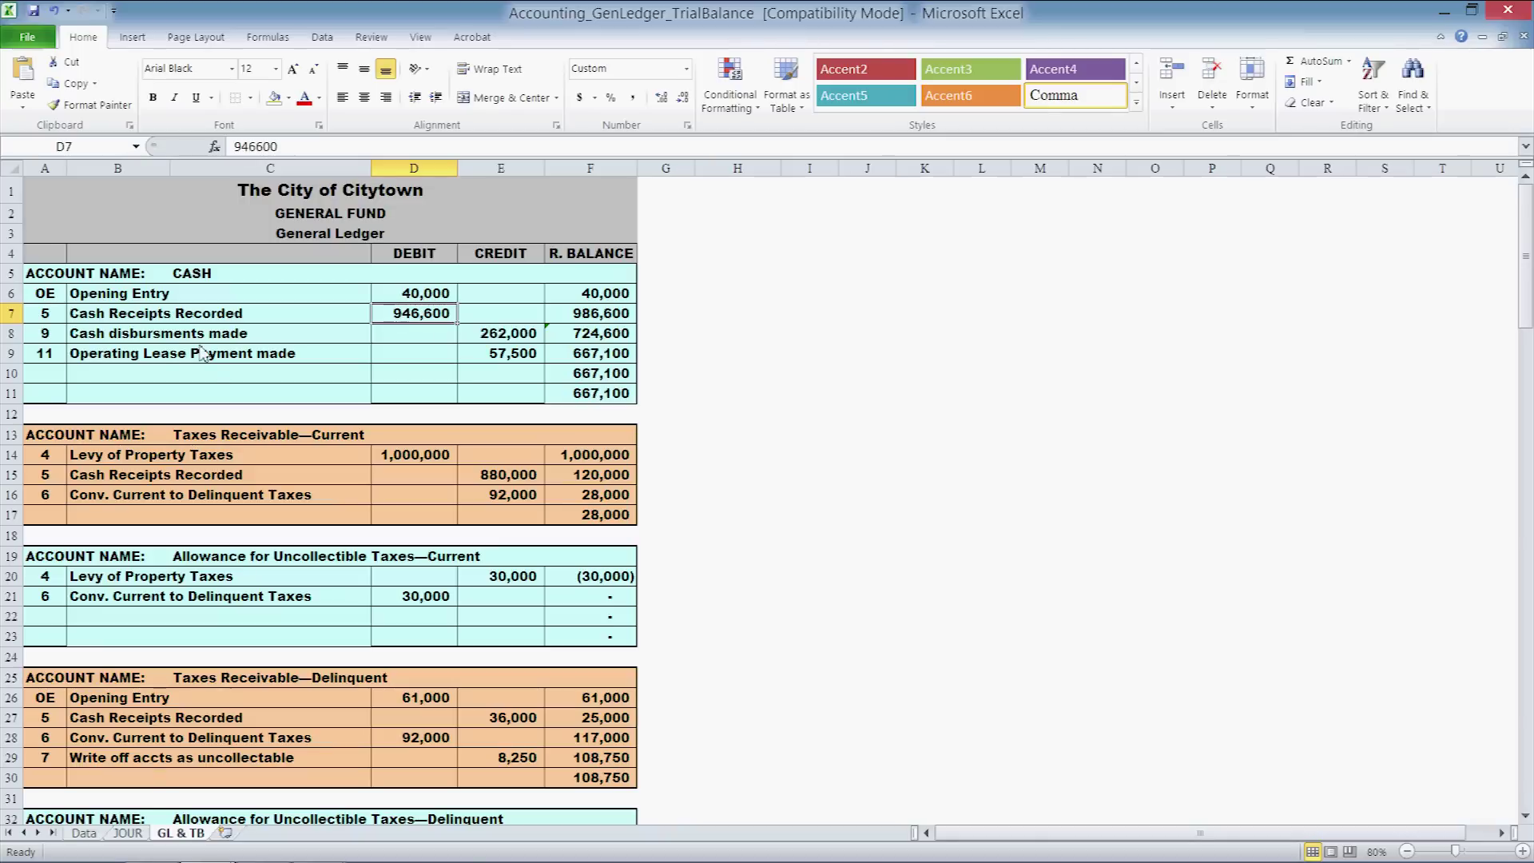
click(41, 340)
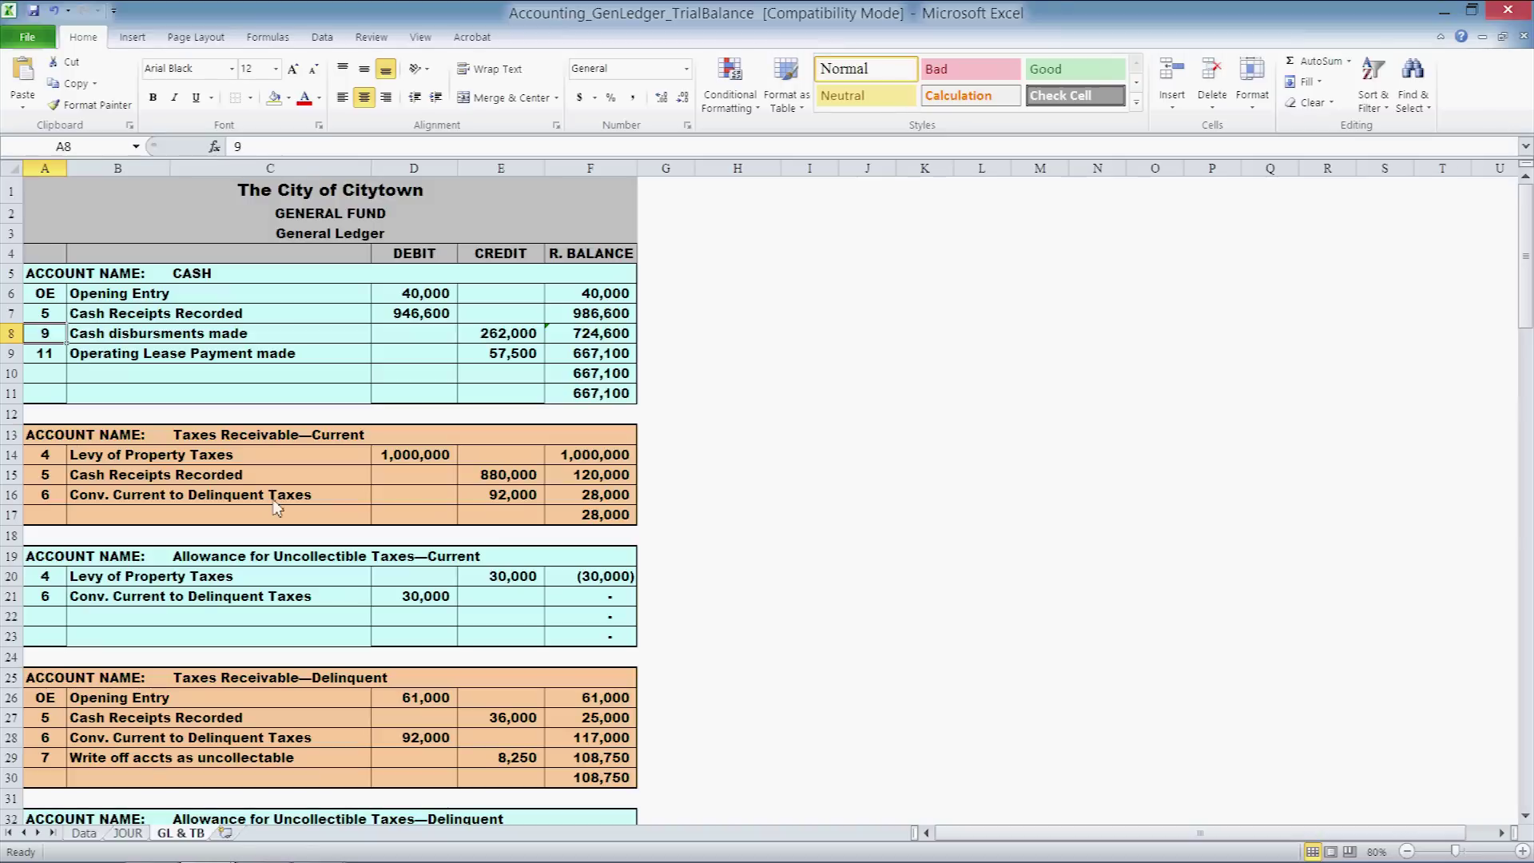
On the Data sheet, check transaction 9's 262,000 payments total formula
click(84, 833)
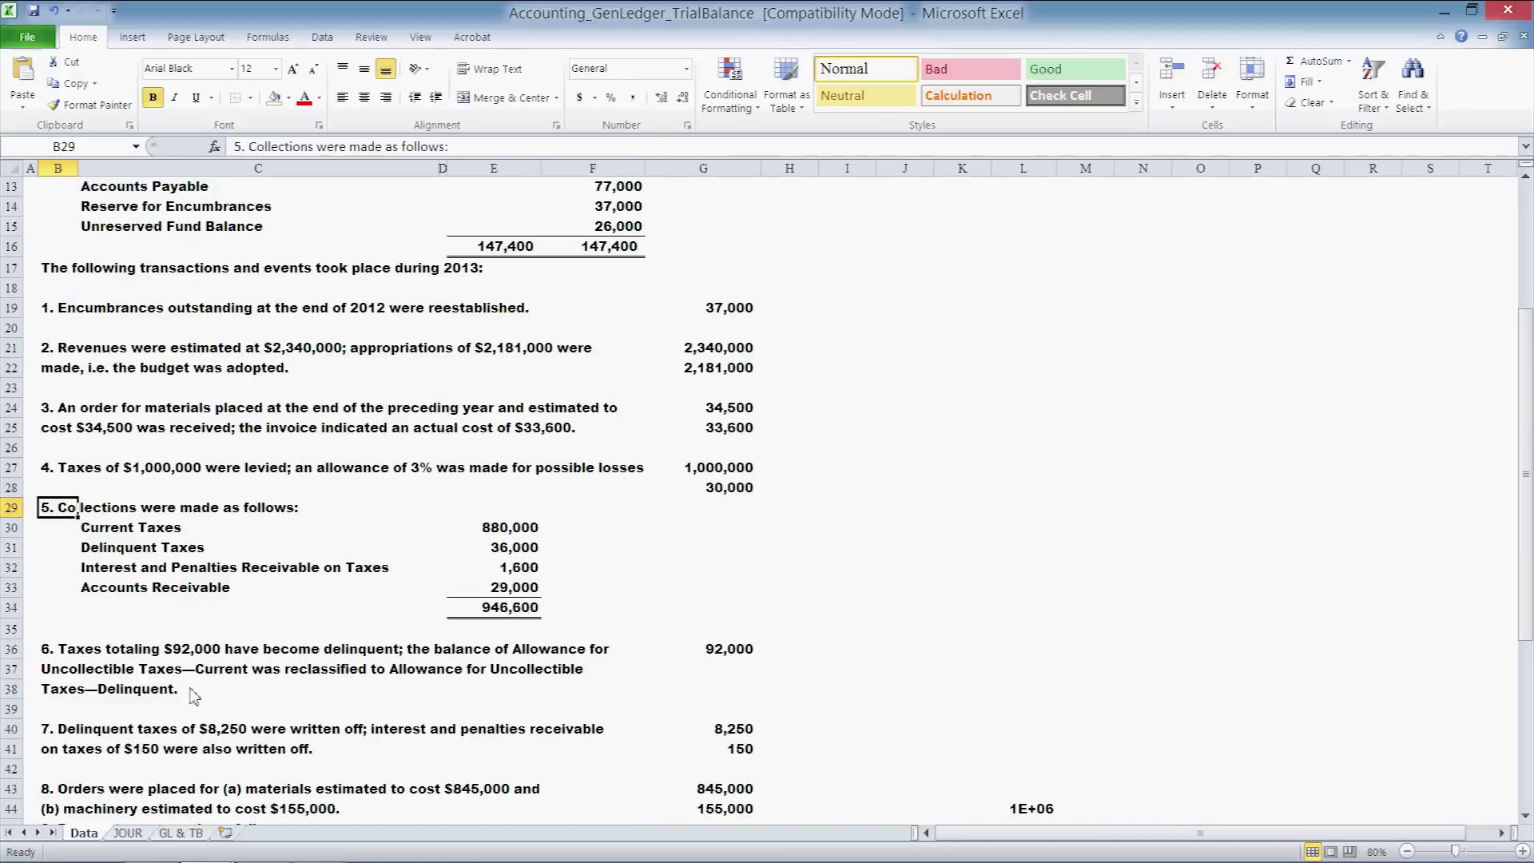
scroll(172, 664, down, 5)
click(62, 531)
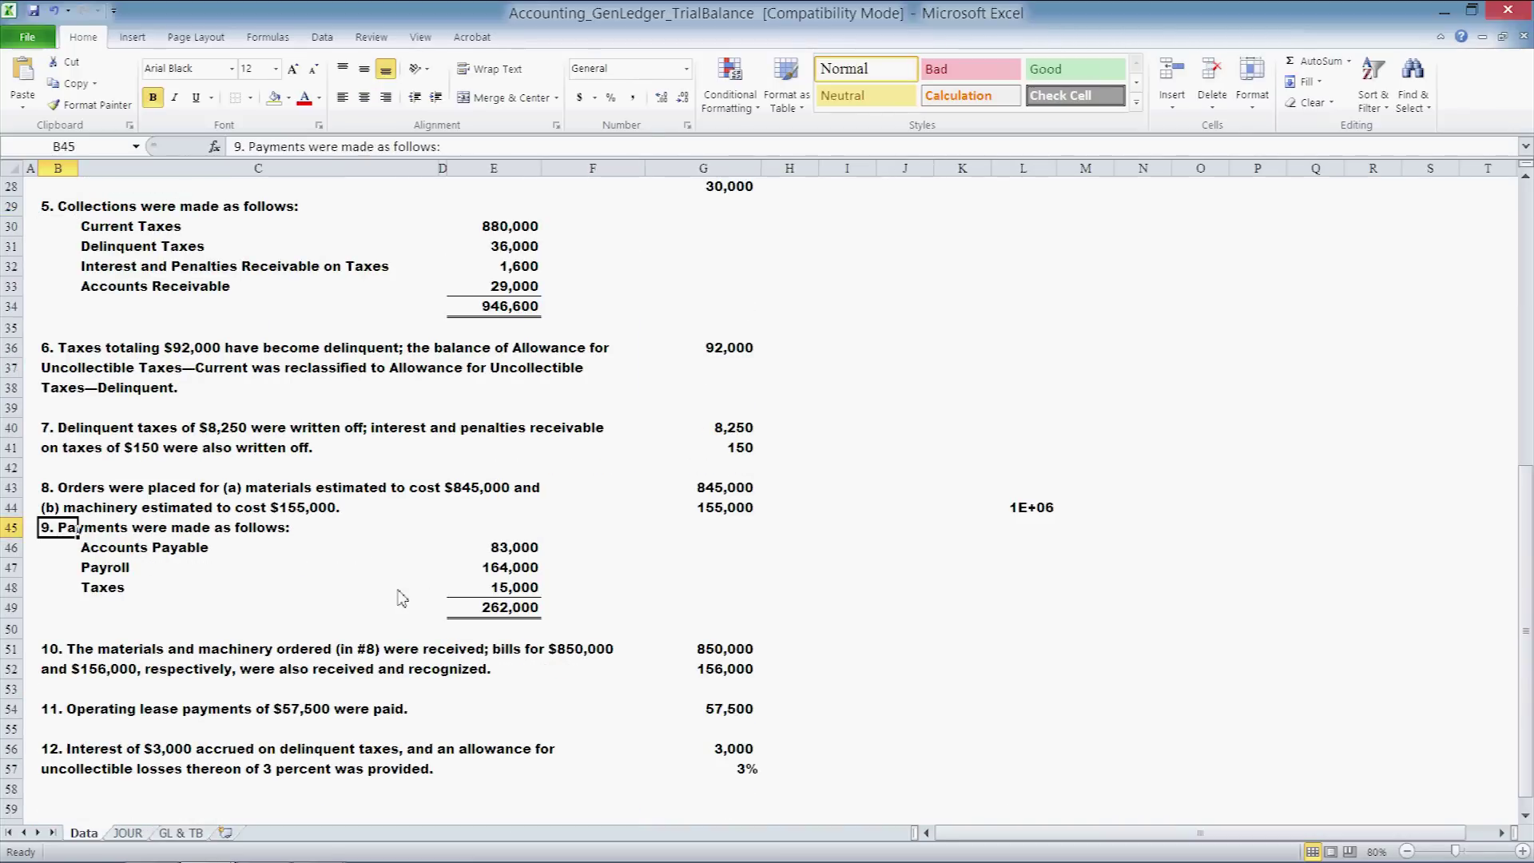
click(495, 607)
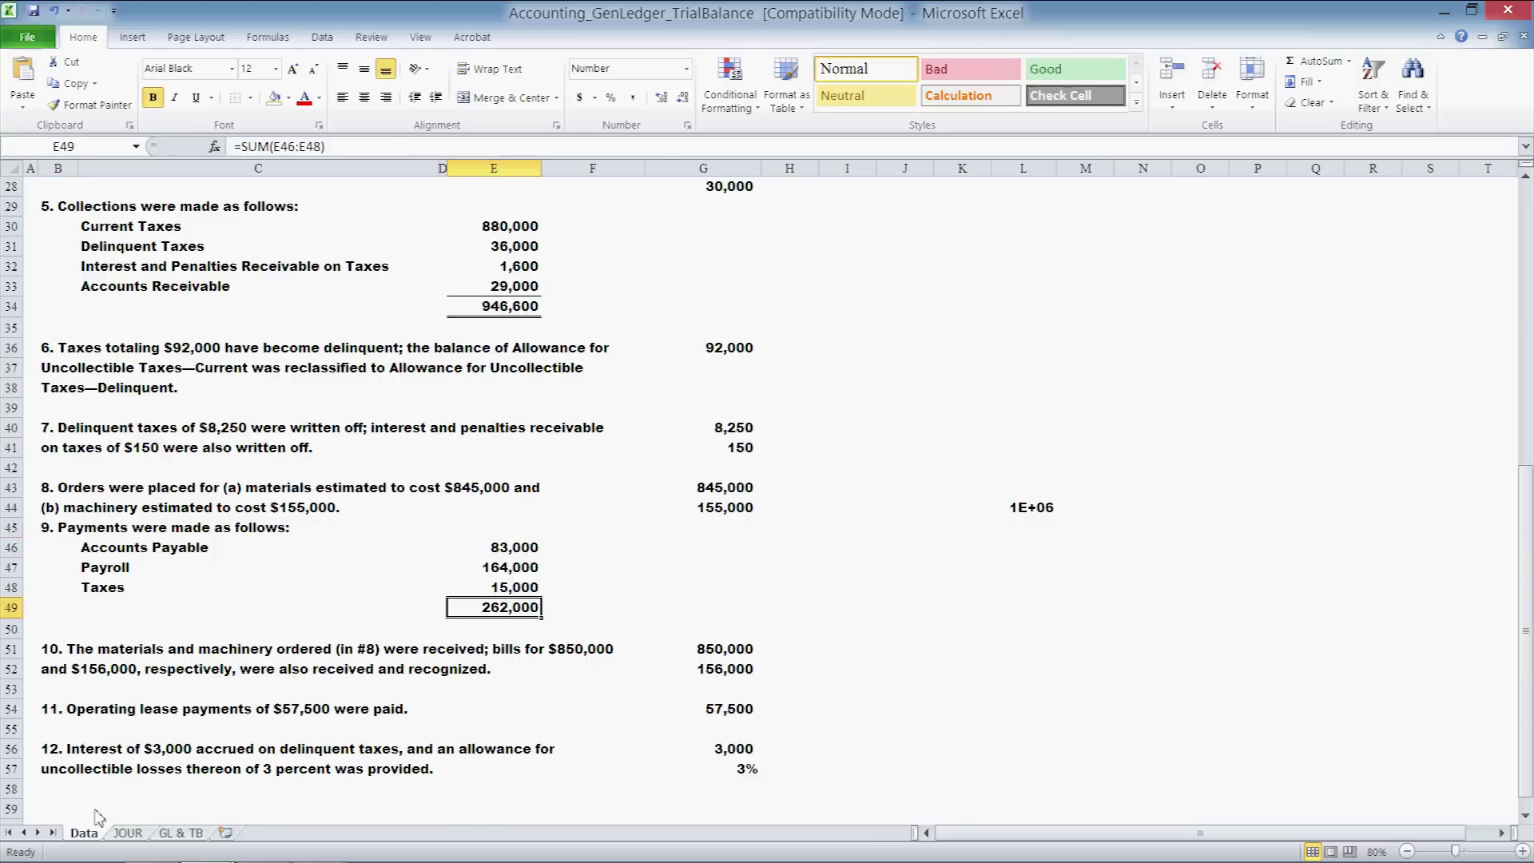
Verify the Cash ledger's 262,000 credit and running-balance formulas, then view the property tax levy
click(180, 833)
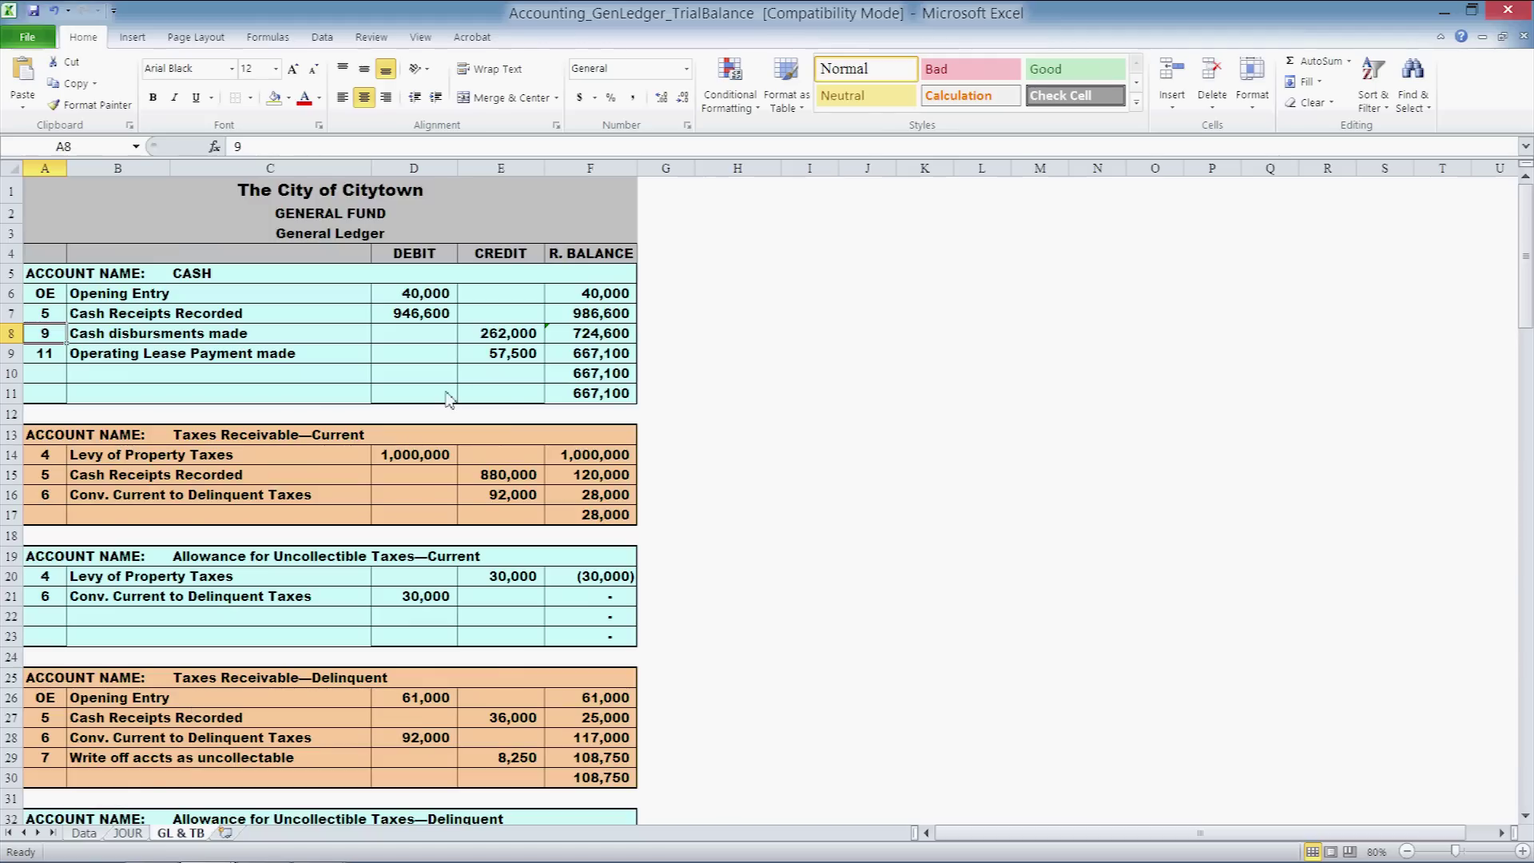
click(492, 334)
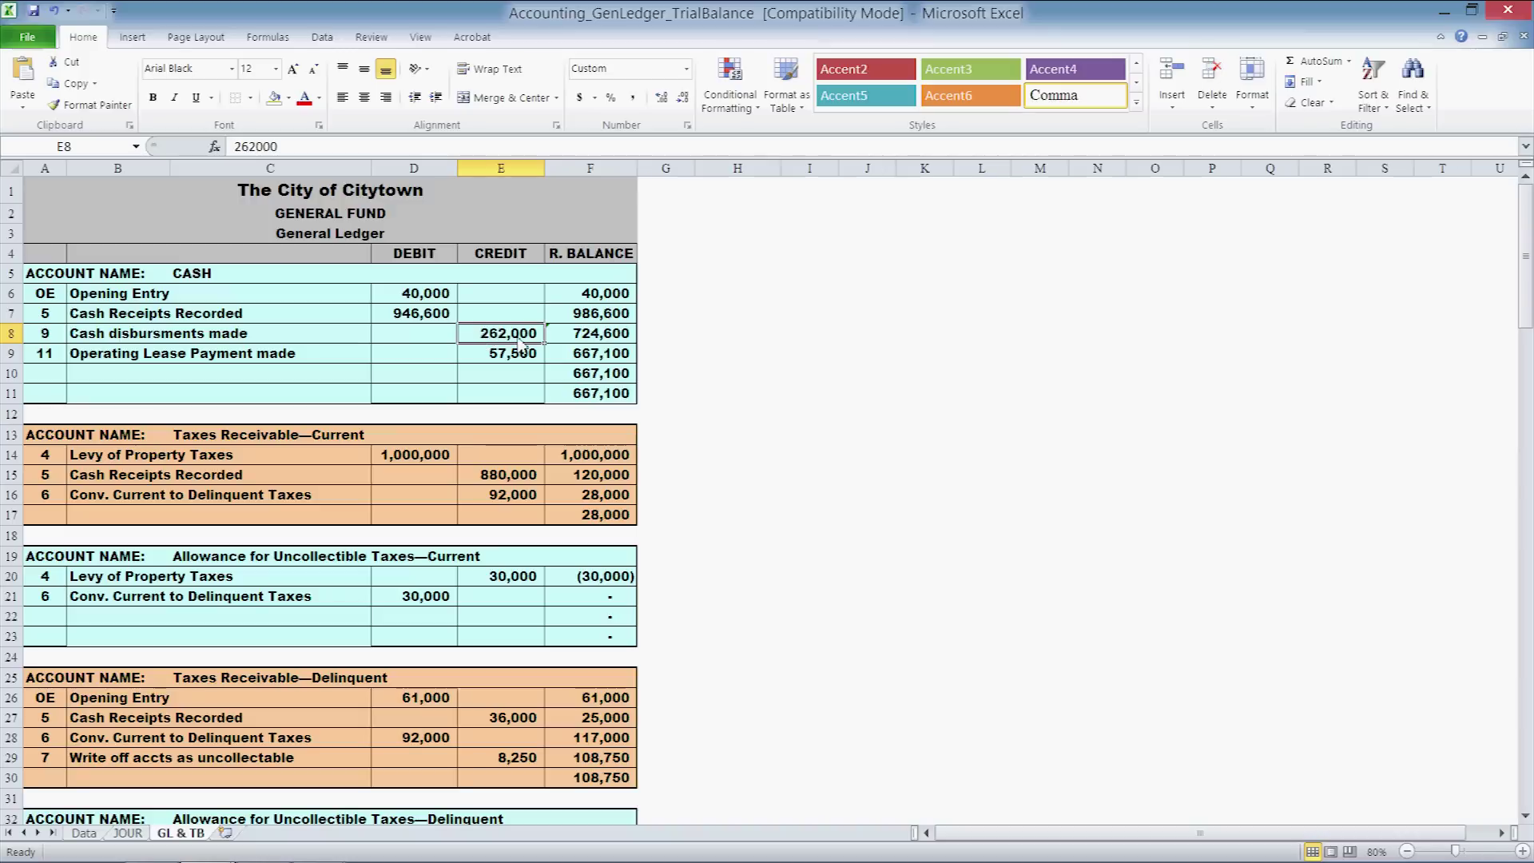
click(570, 317)
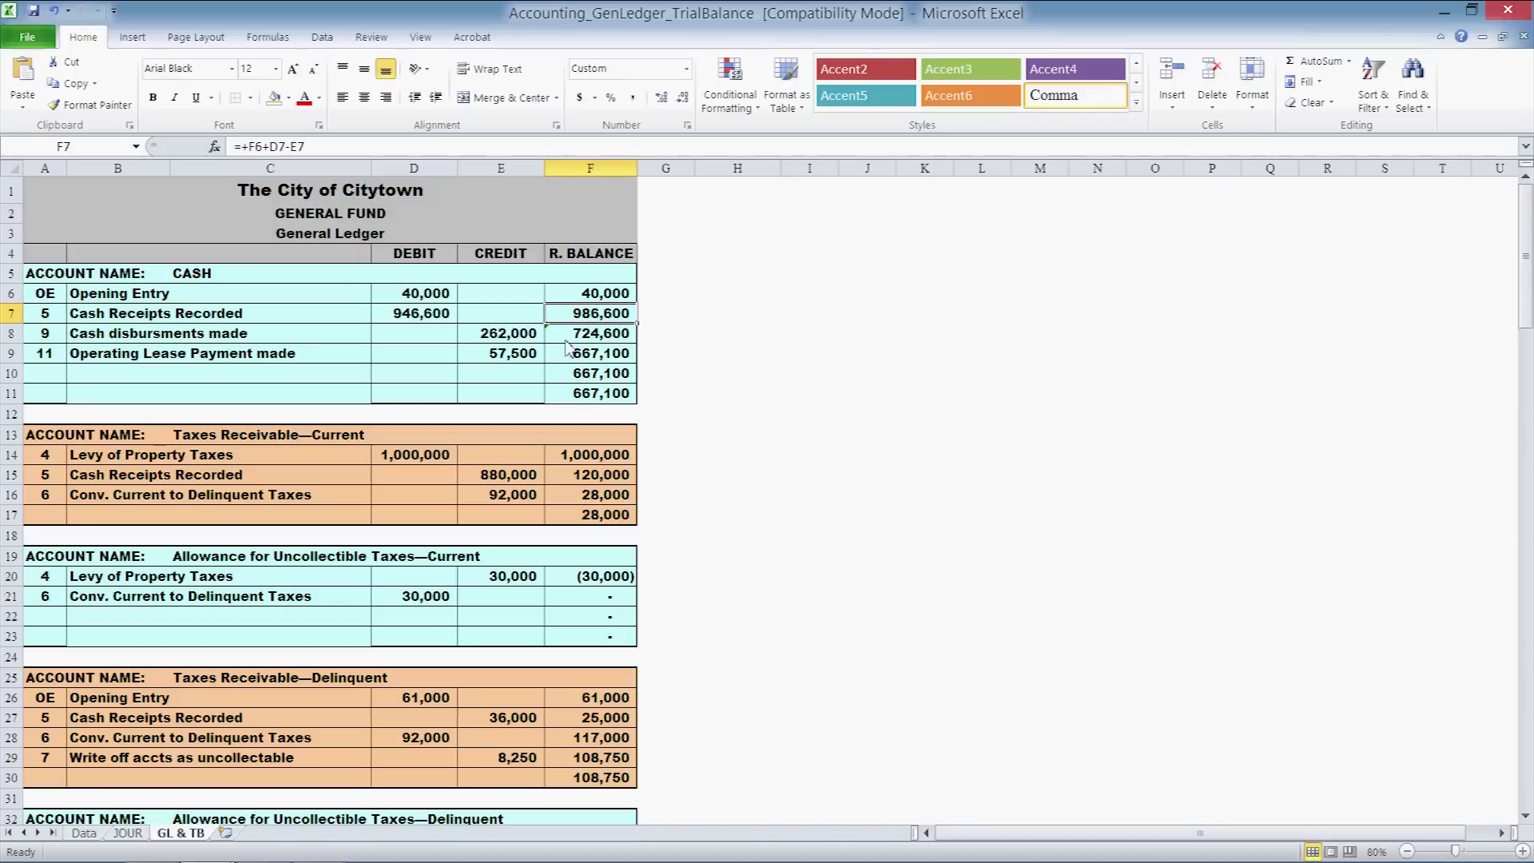
drag(579, 293, 594, 416)
click(590, 272)
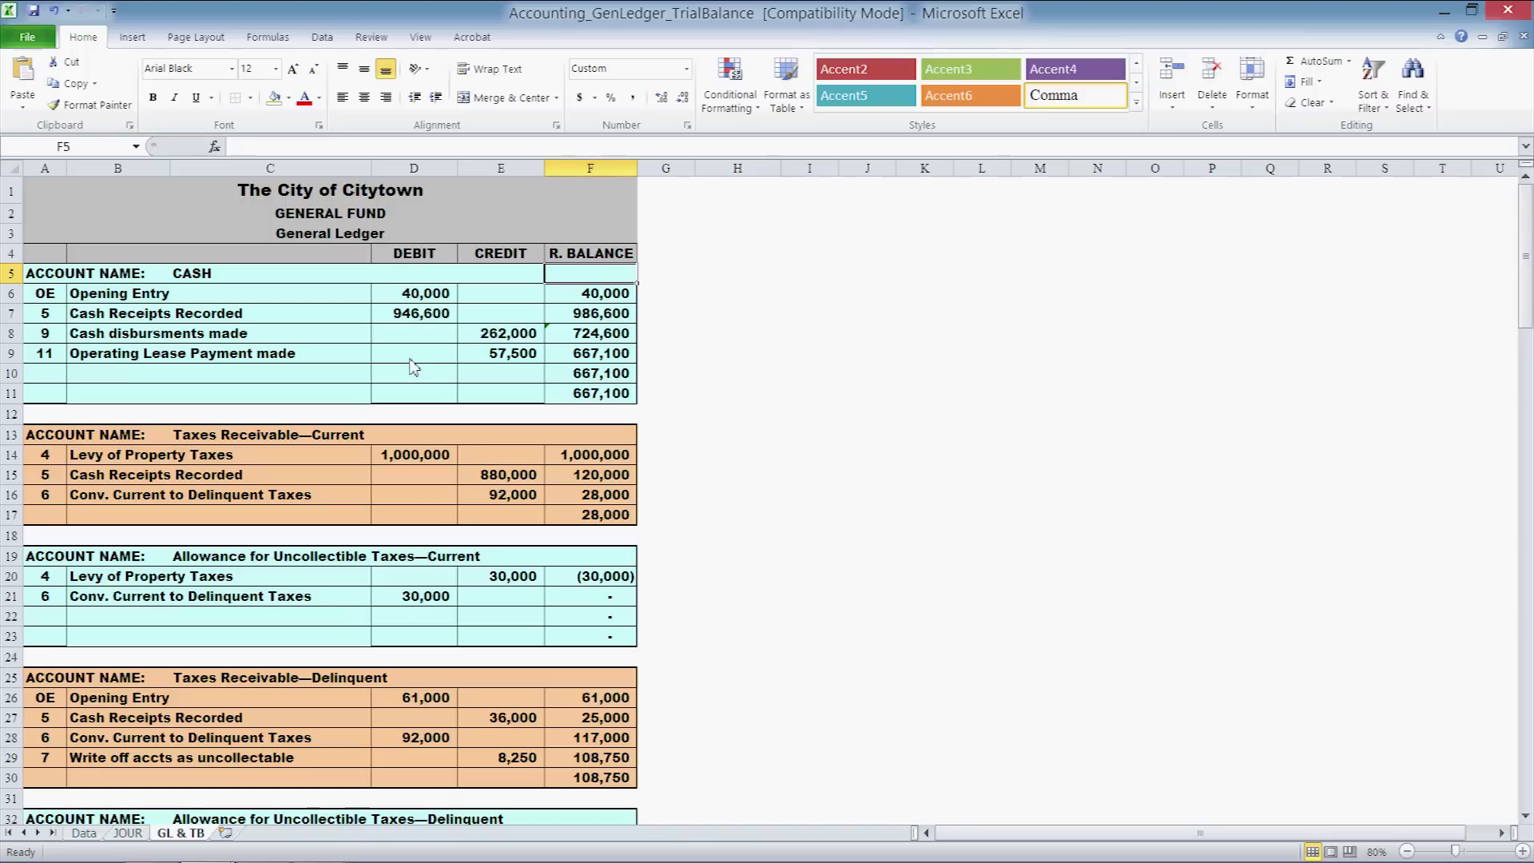
scroll(410, 367, down, 1)
click(45, 390)
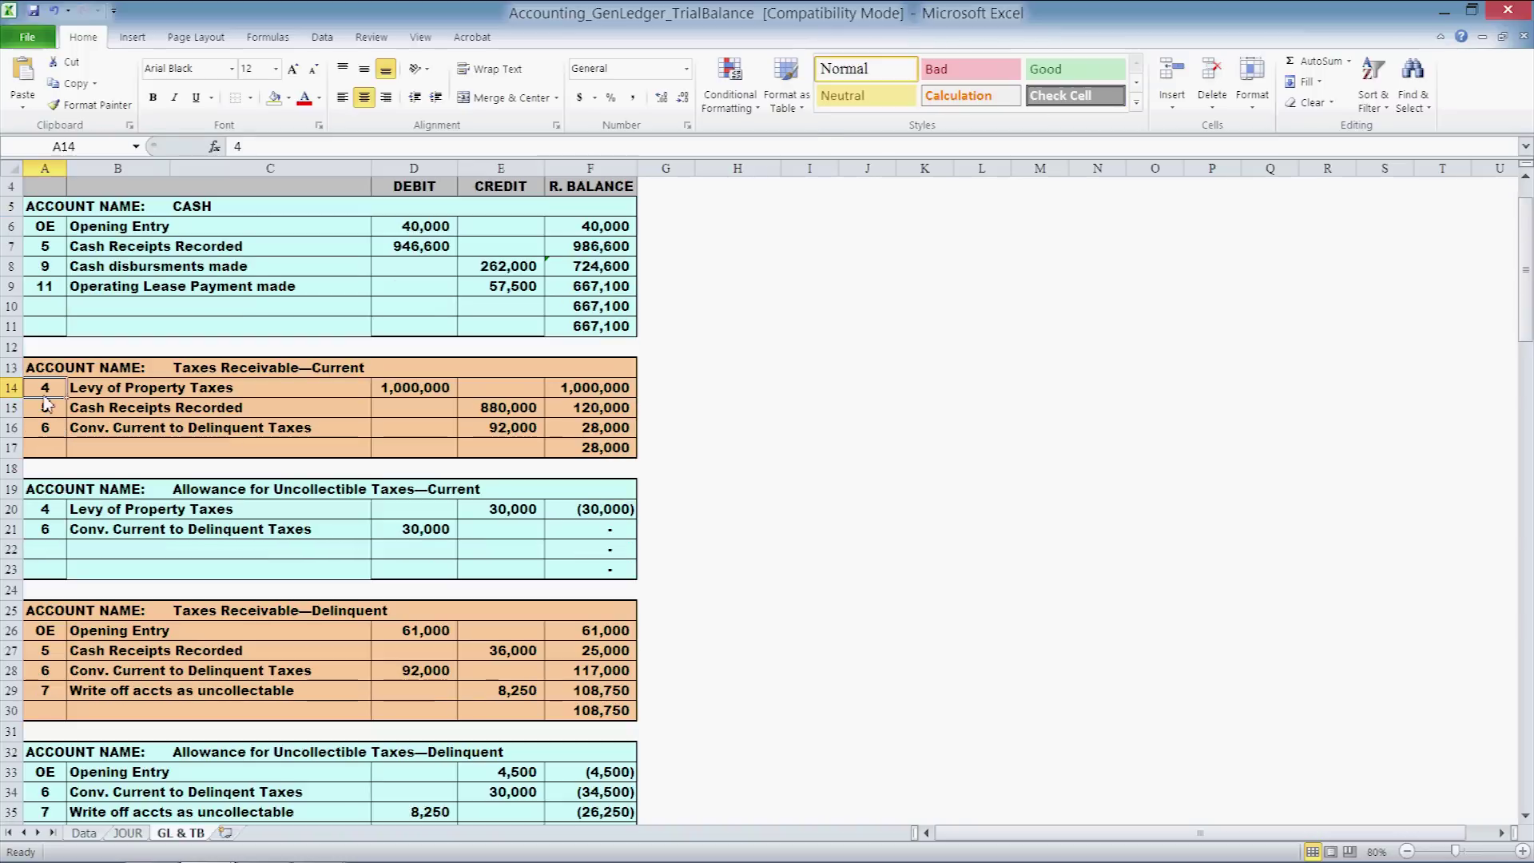
click(90, 832)
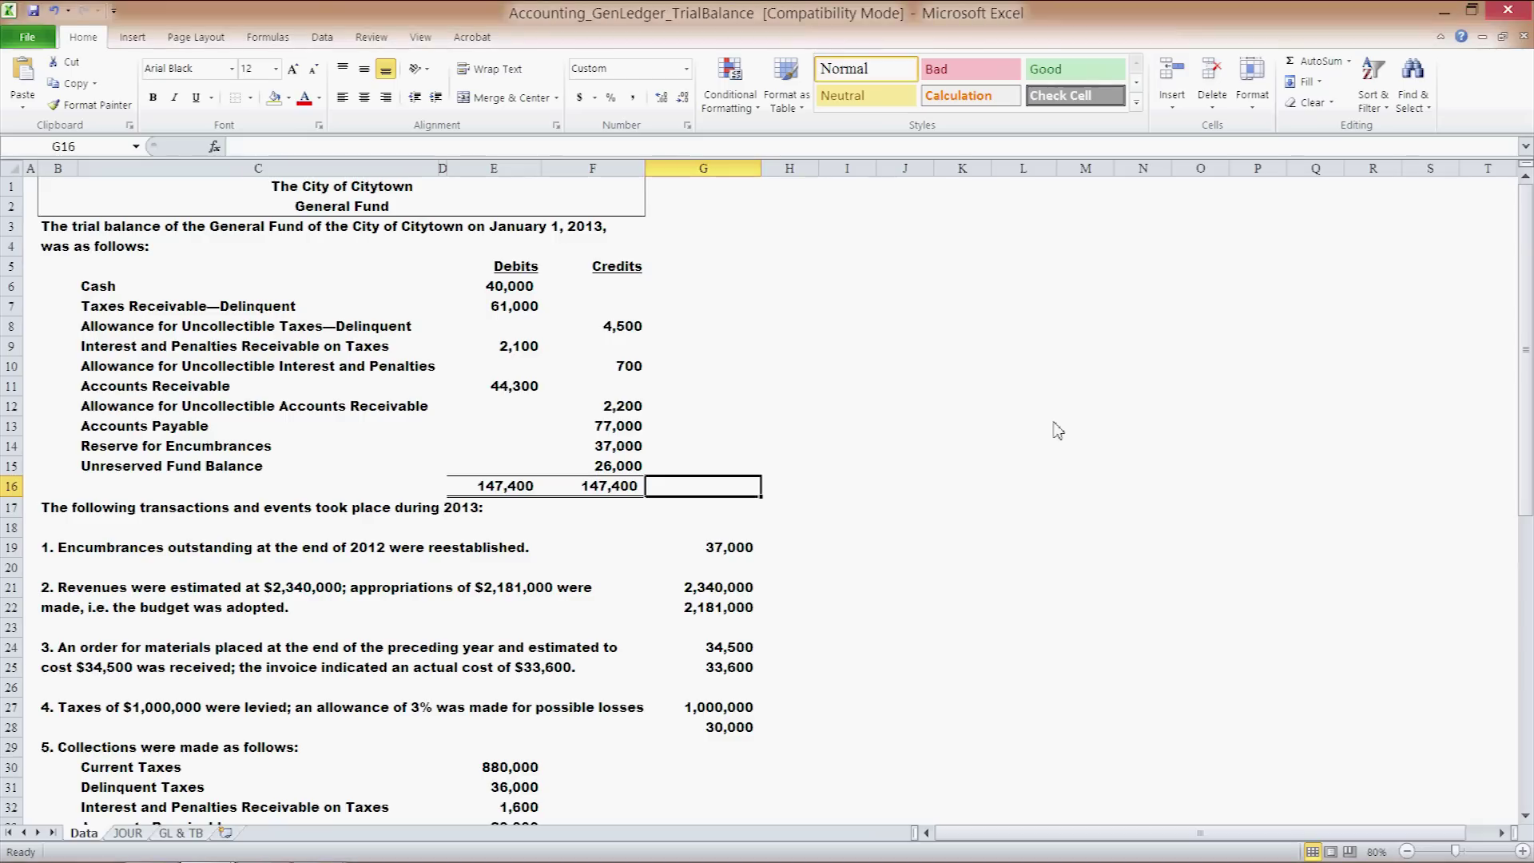